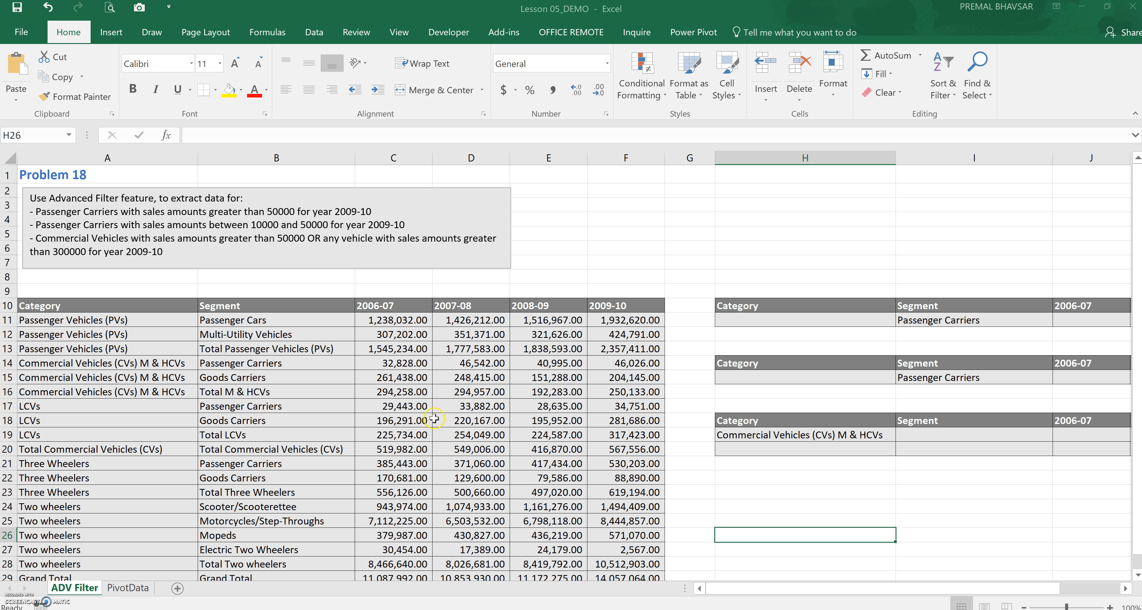
Examine the first criteria range, Passenger Carriers with 2009-10 sales above 50000, against the data table
drag(934, 588, 966, 570)
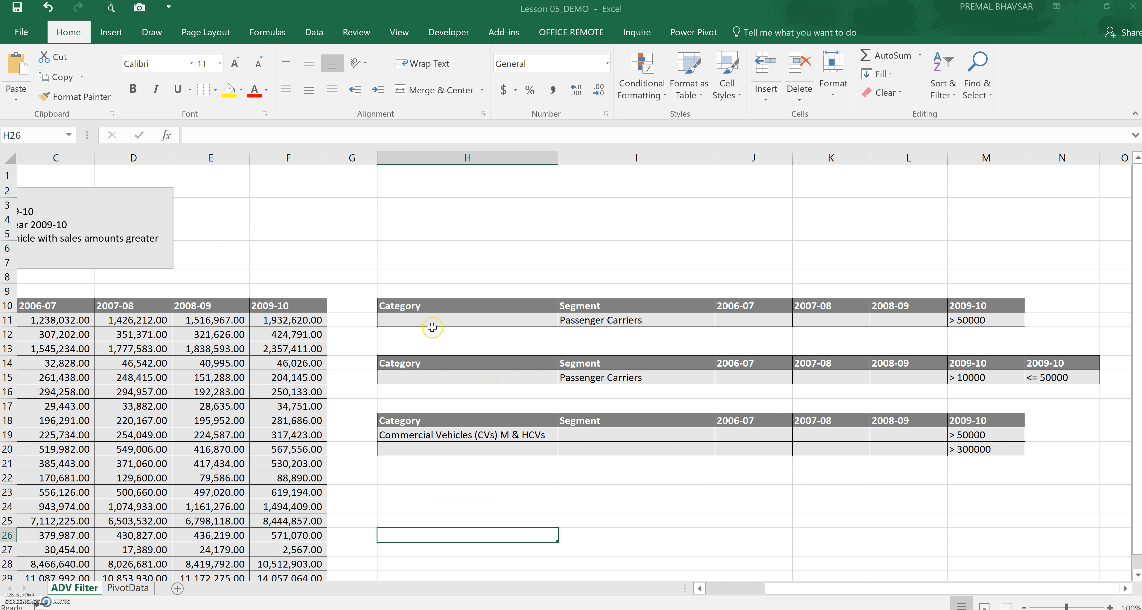
click(441, 306)
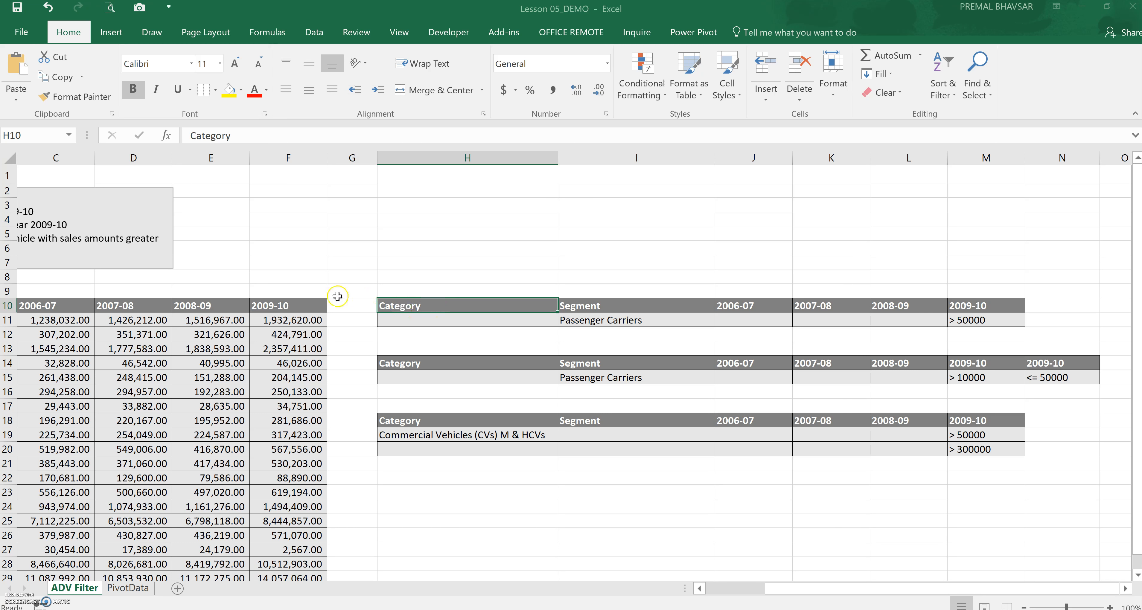
drag(578, 307, 956, 312)
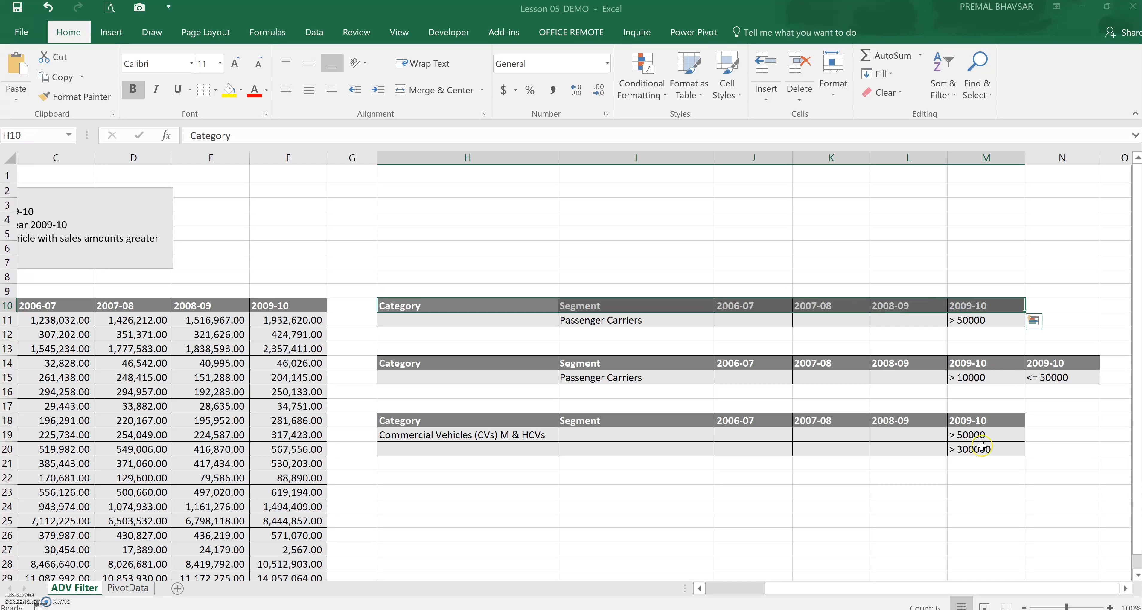
drag(919, 587, 856, 586)
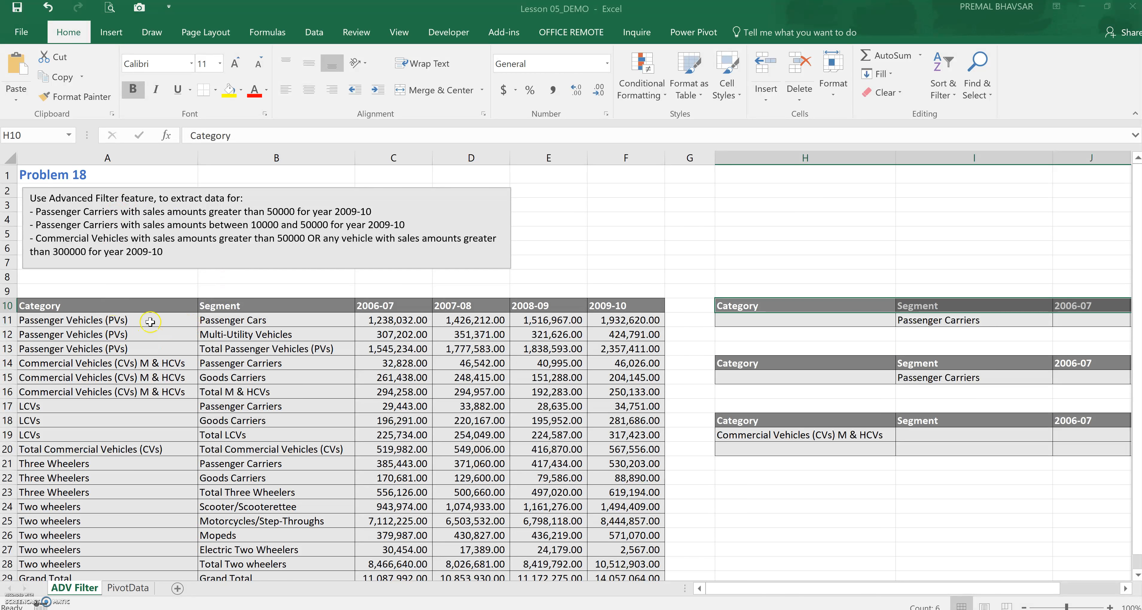
click(247, 317)
click(245, 307)
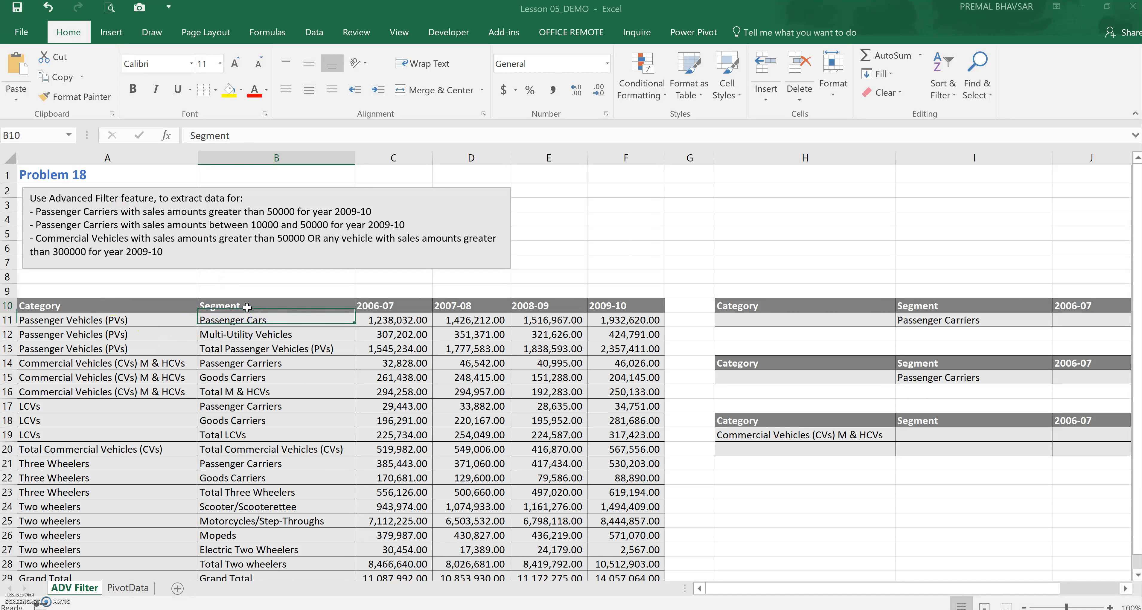
click(275, 407)
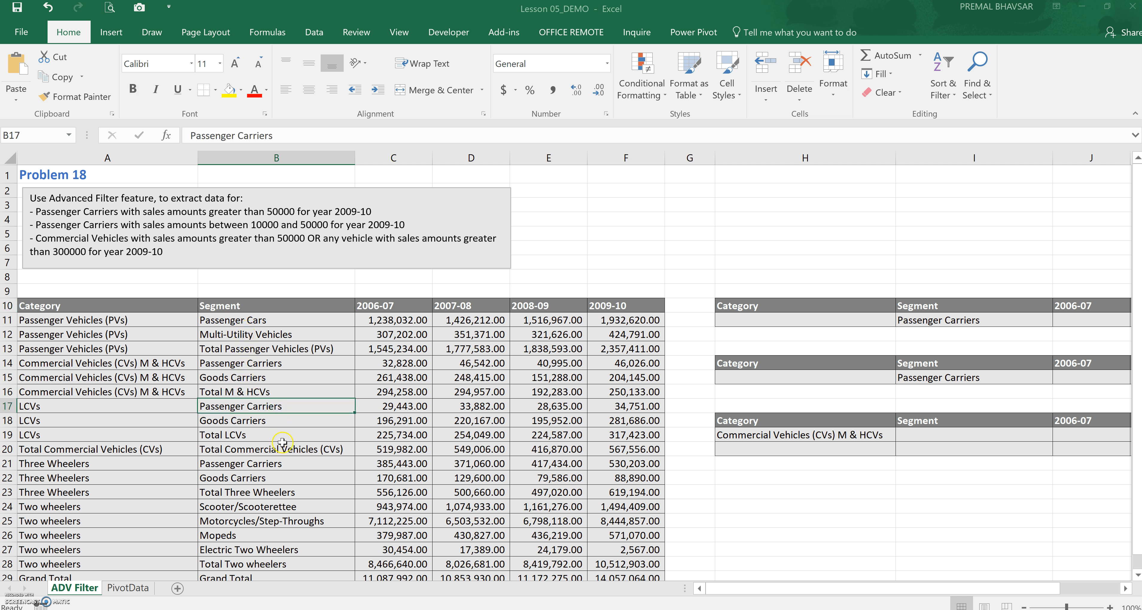
click(925, 321)
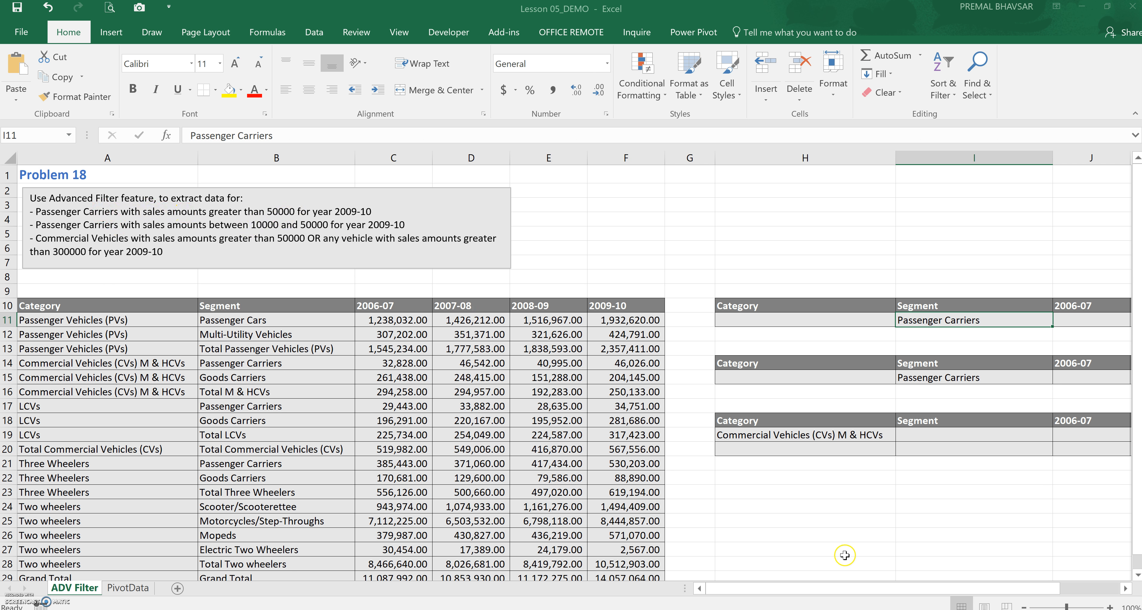
drag(844, 588, 944, 585)
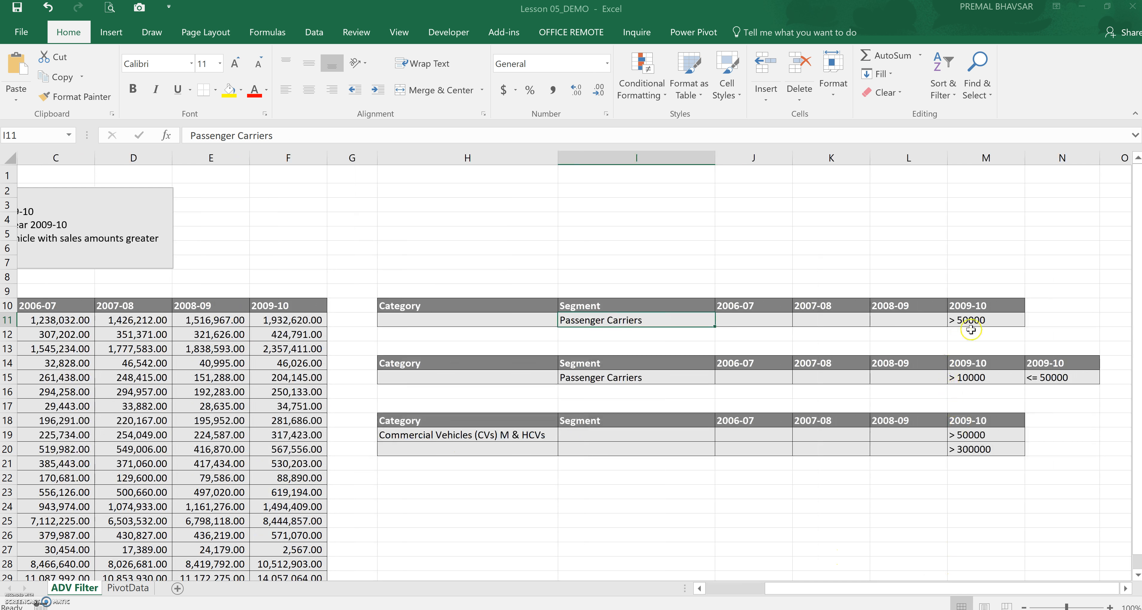
click(978, 305)
click(976, 320)
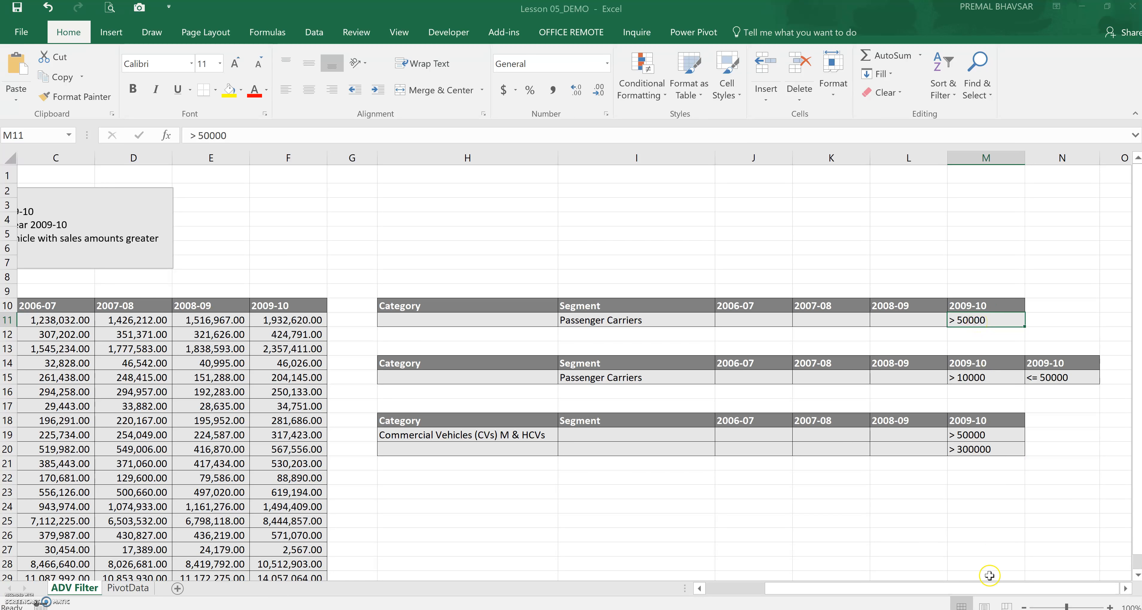
click(982, 587)
drag(982, 587, 925, 588)
Run Advanced Filter on the data table, copying rows matching criteria range H10:M11 to cell H23
click(507, 378)
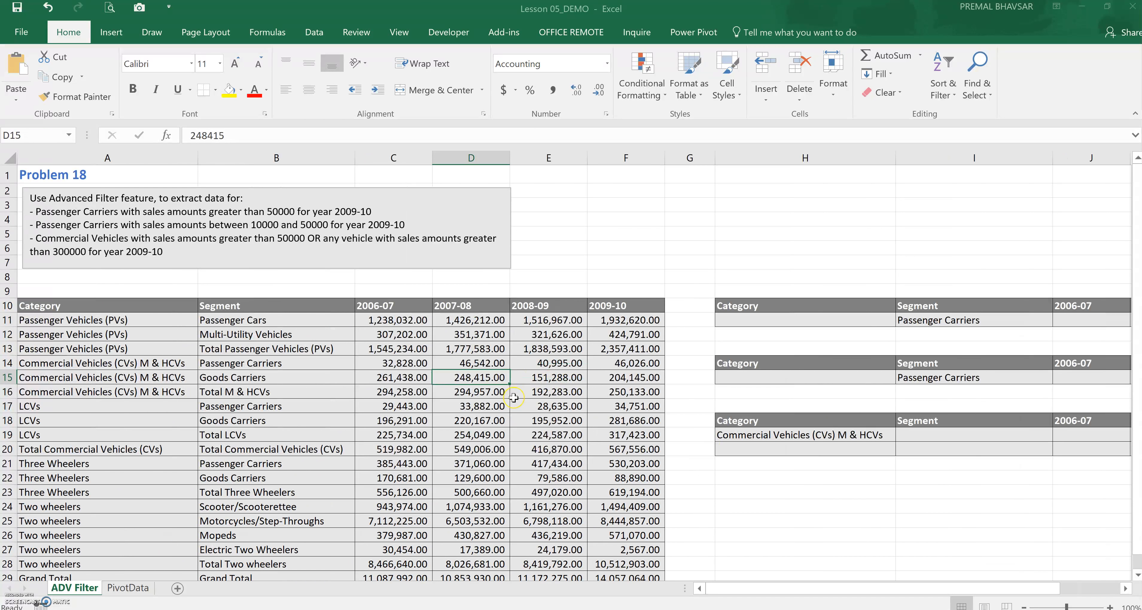
key(ctrl+a)
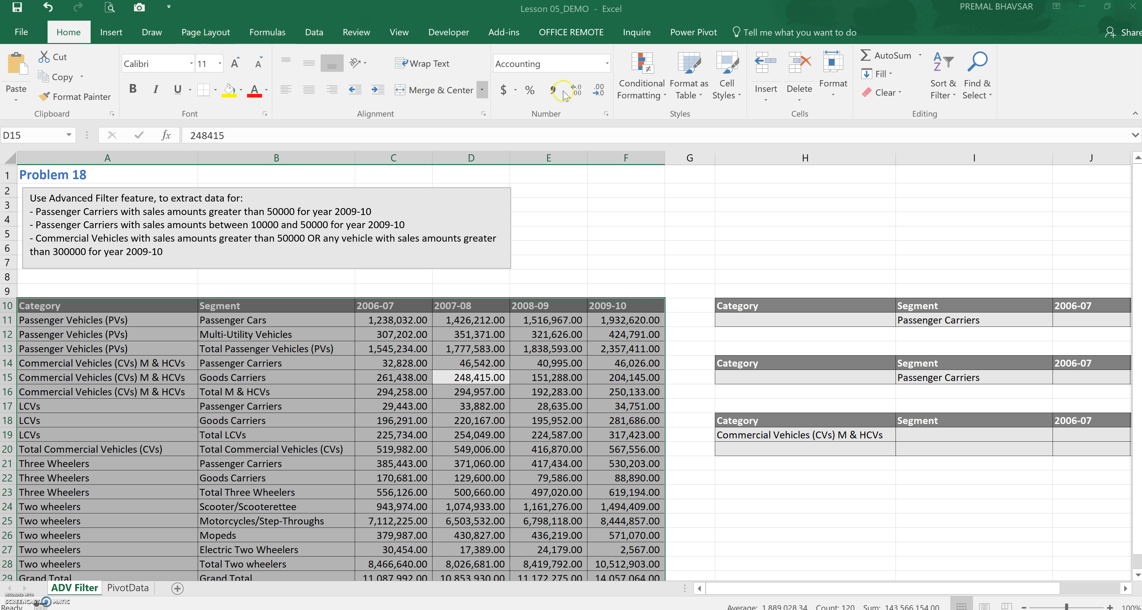
click(315, 32)
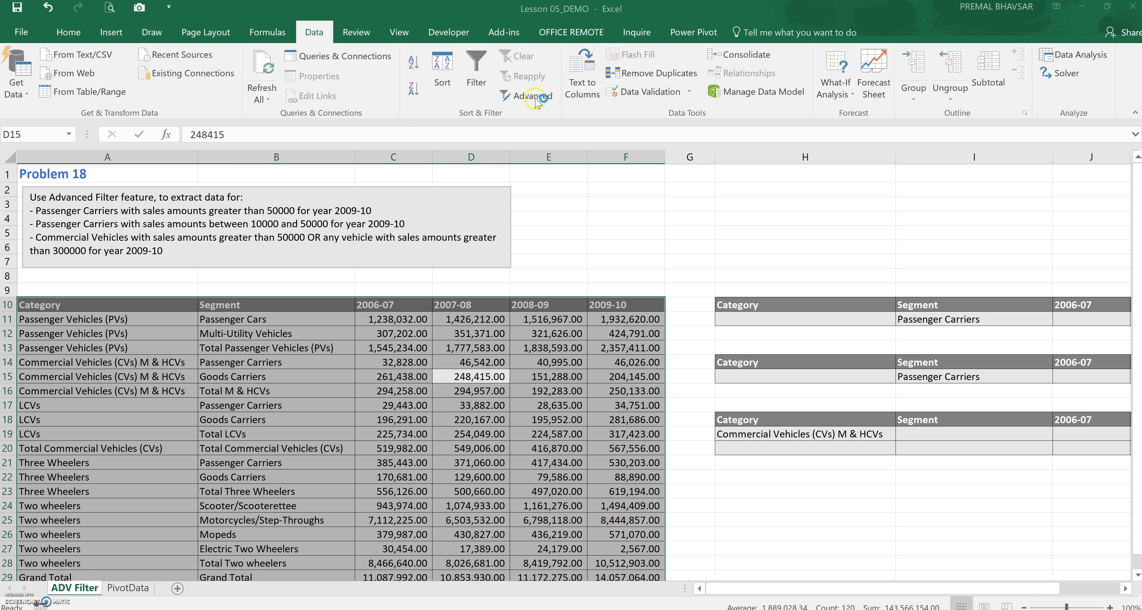
click(524, 97)
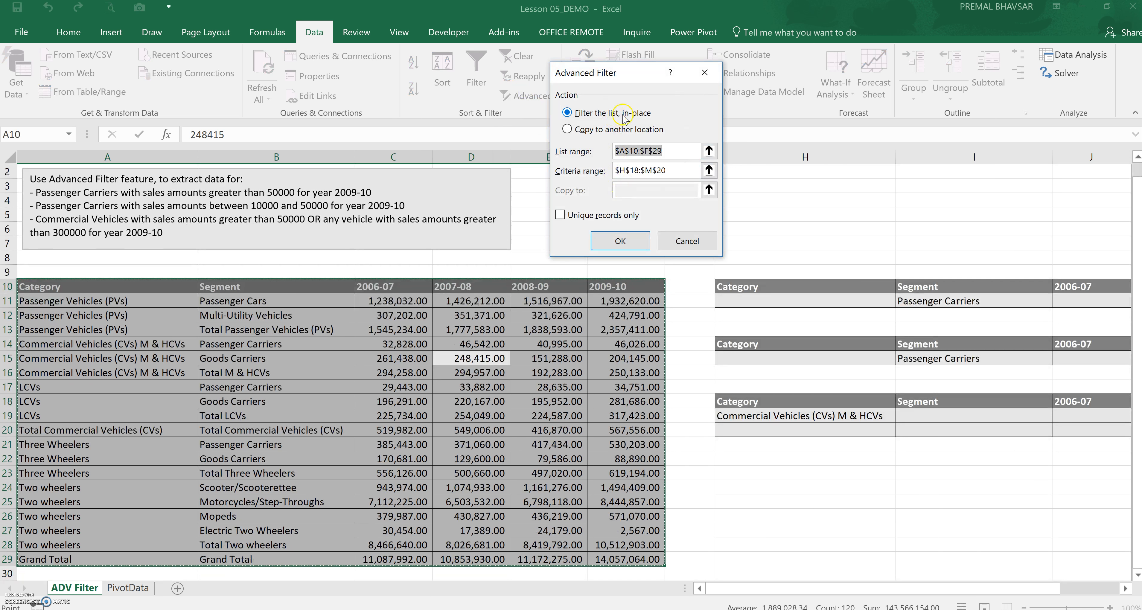
click(598, 131)
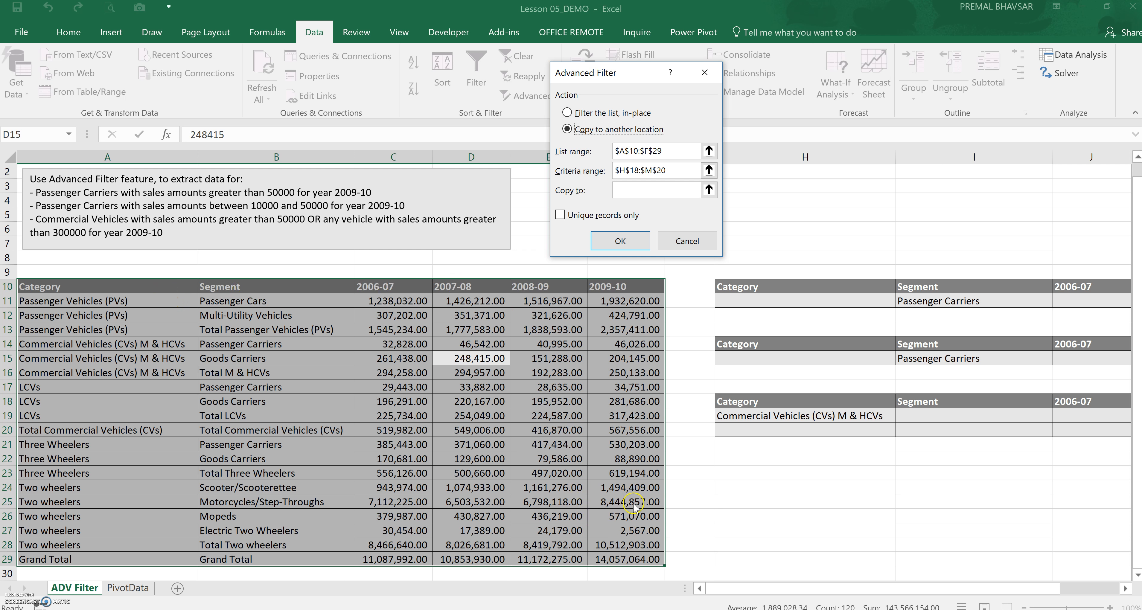
click(677, 171)
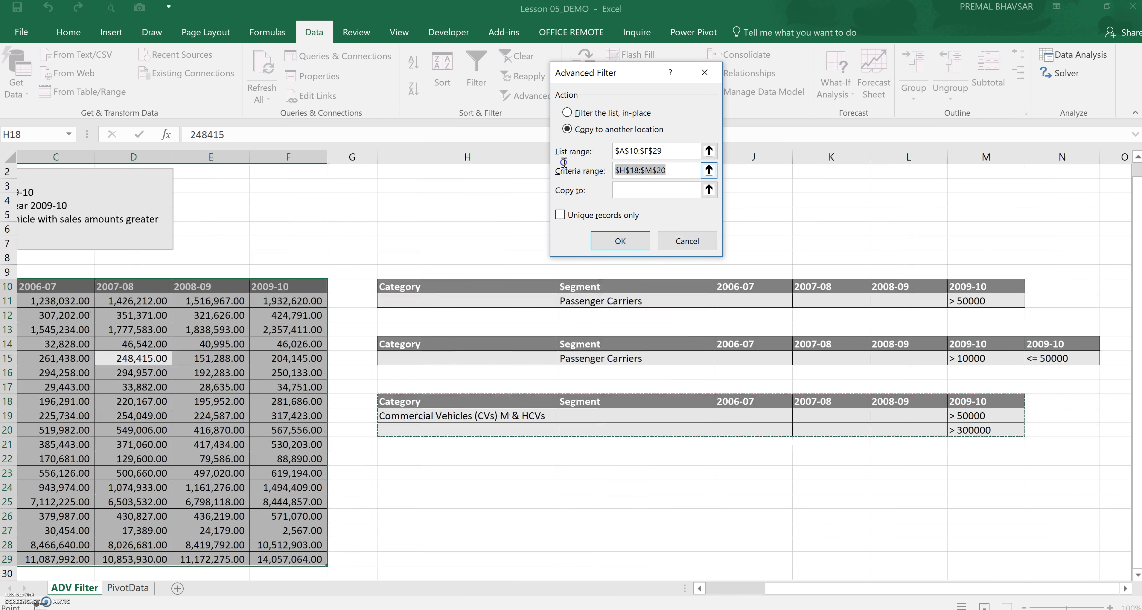
drag(517, 285, 972, 301)
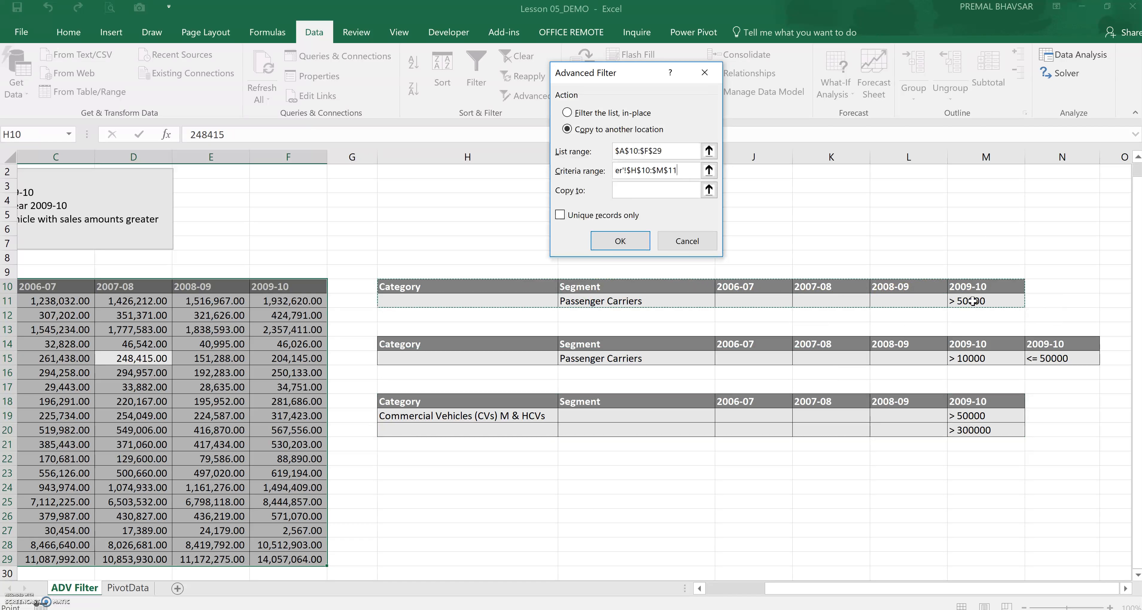
click(624, 188)
click(635, 190)
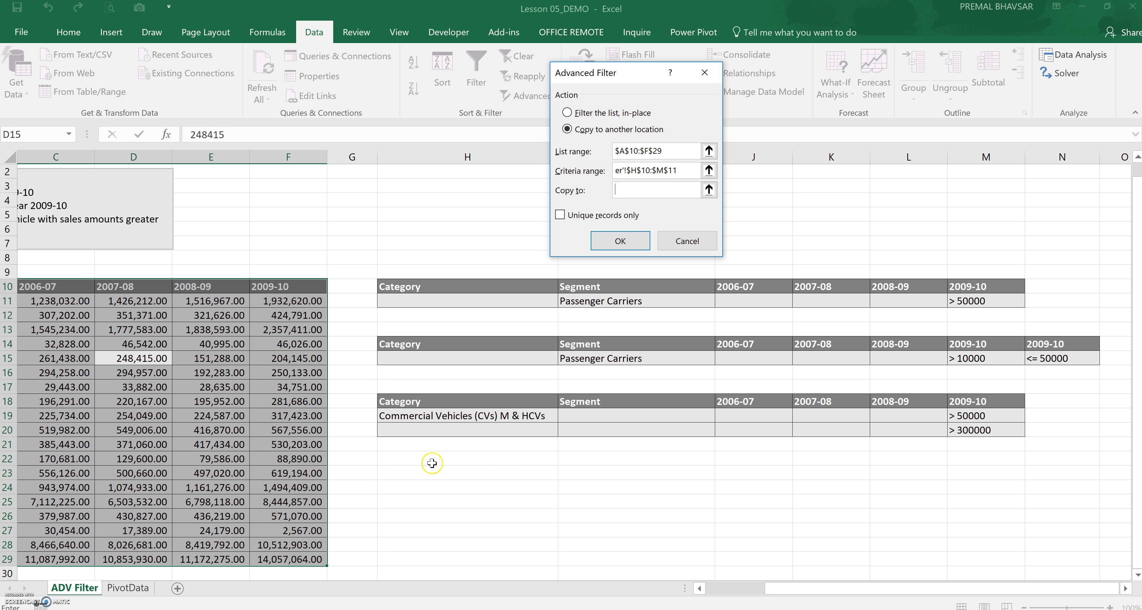
click(430, 473)
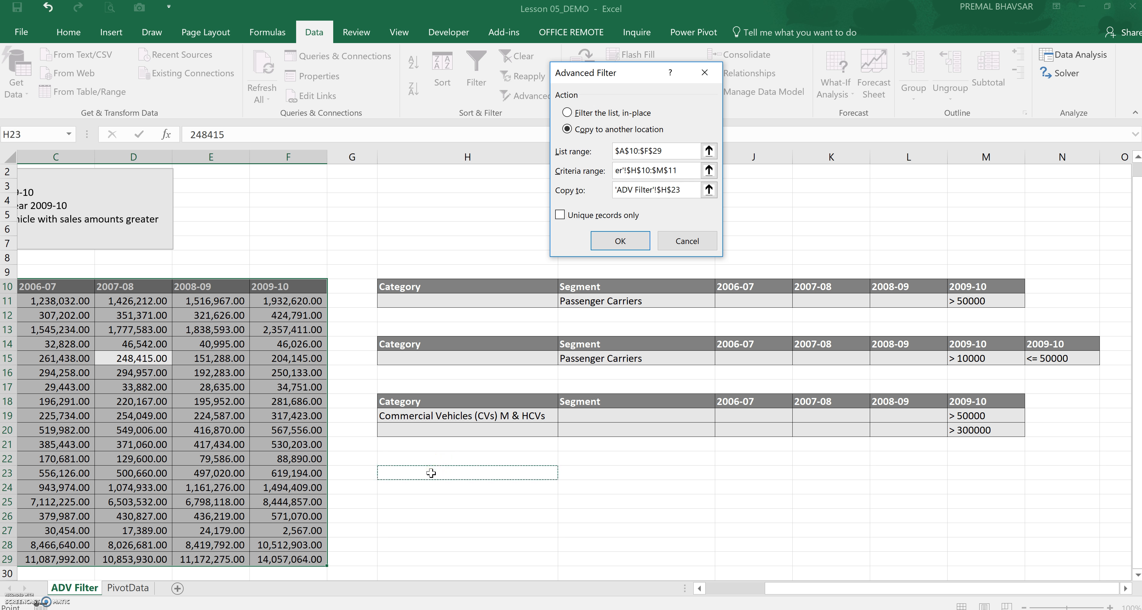
click(620, 241)
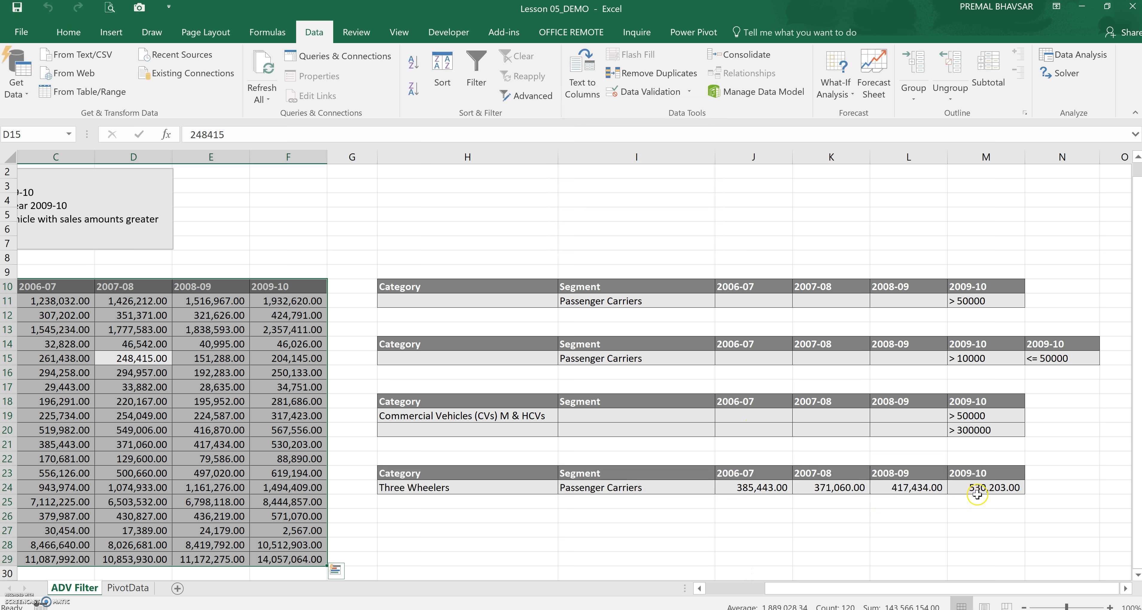
Check which rows in the data table have the Passenger Carriers segment
drag(822, 588, 764, 588)
click(218, 384)
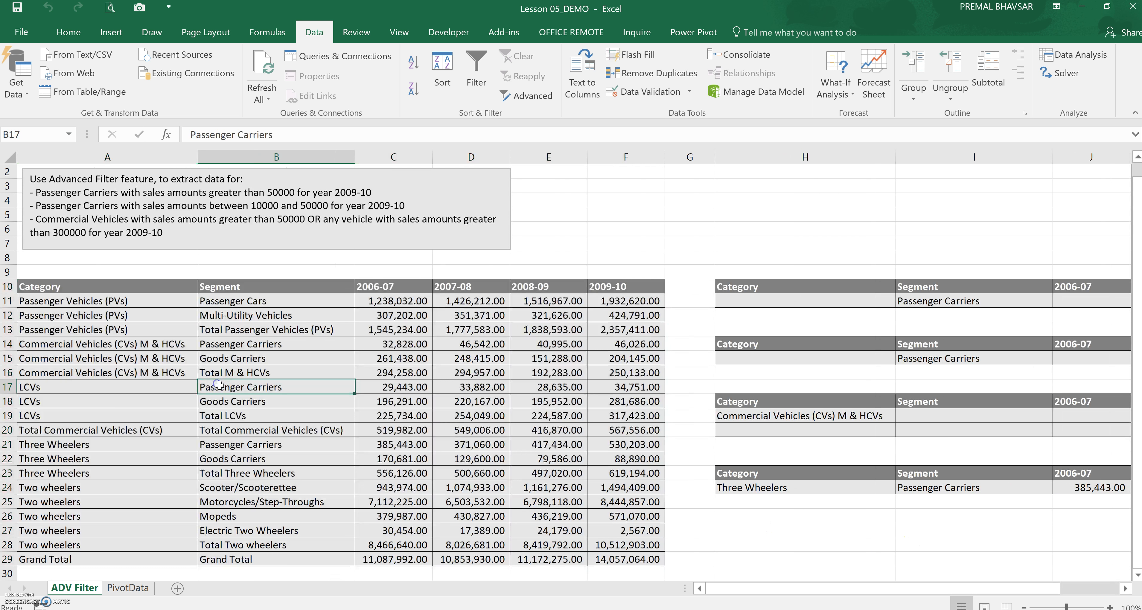
click(252, 344)
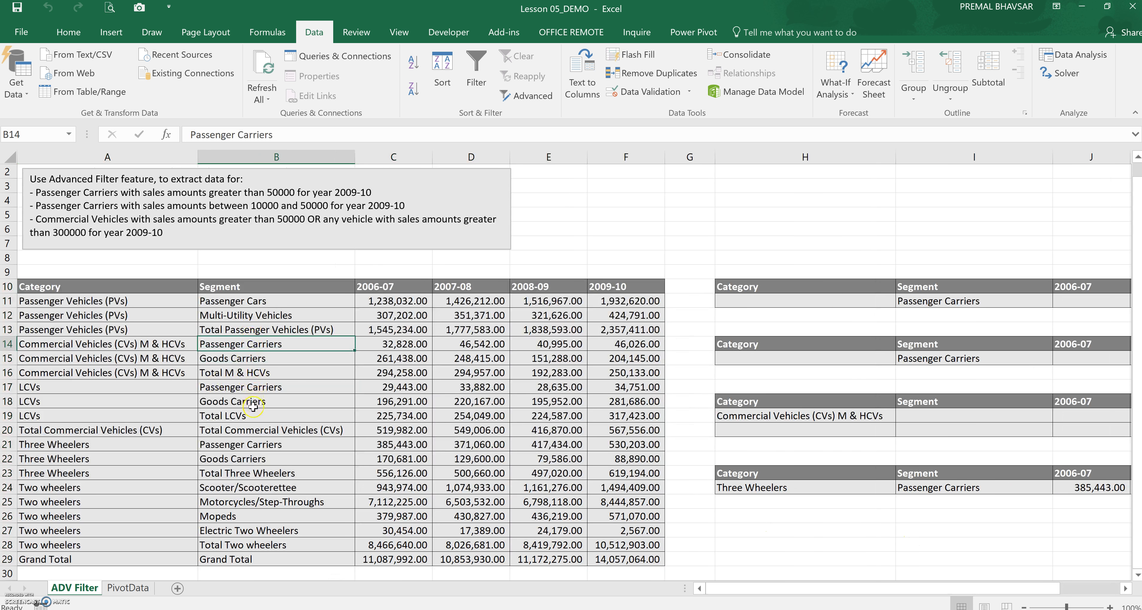
click(282, 445)
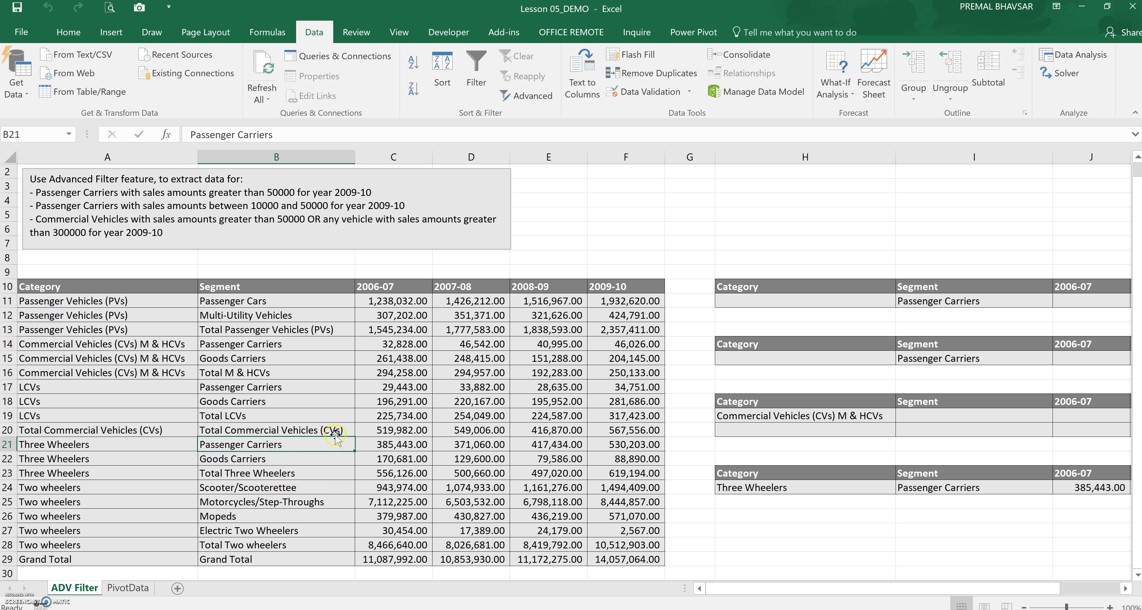
click(306, 345)
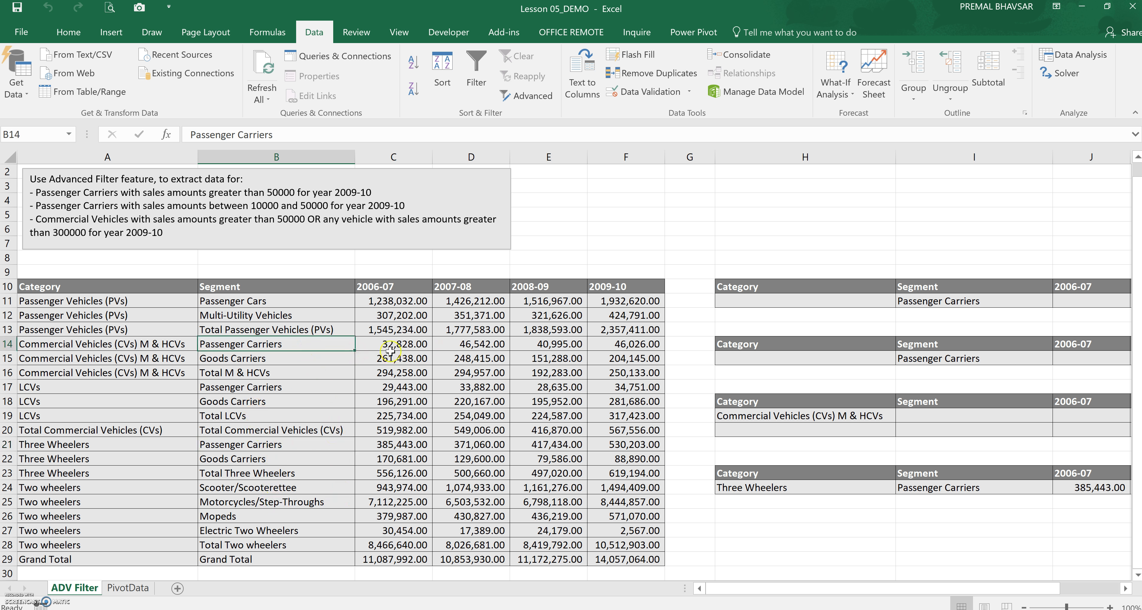
click(625, 343)
click(607, 447)
click(921, 487)
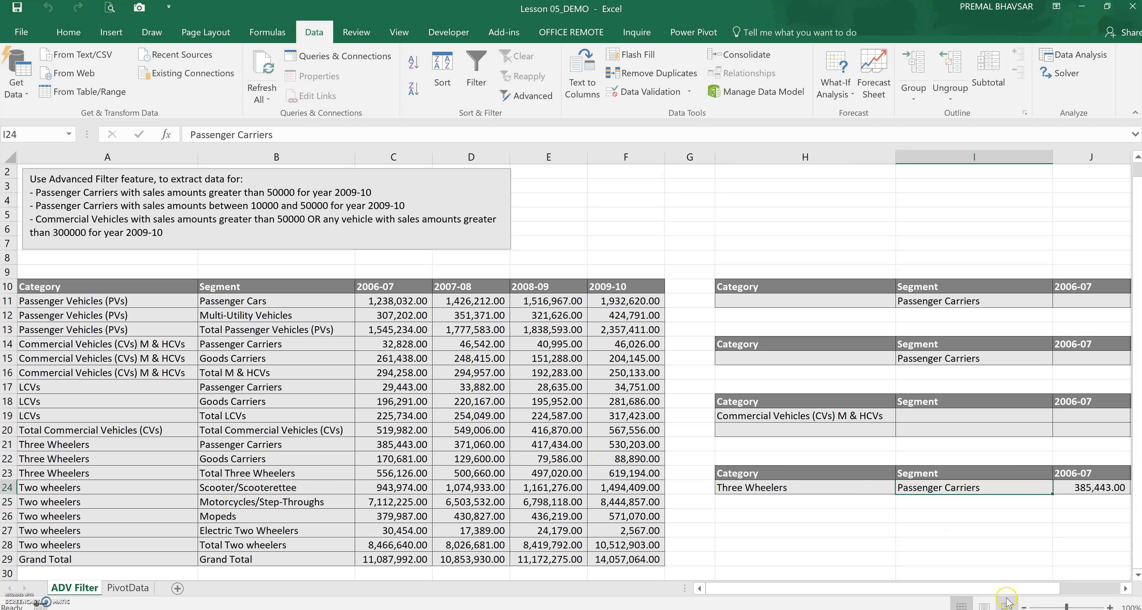
Delete the extracted result cells H23:M24
drag(1010, 589, 1137, 594)
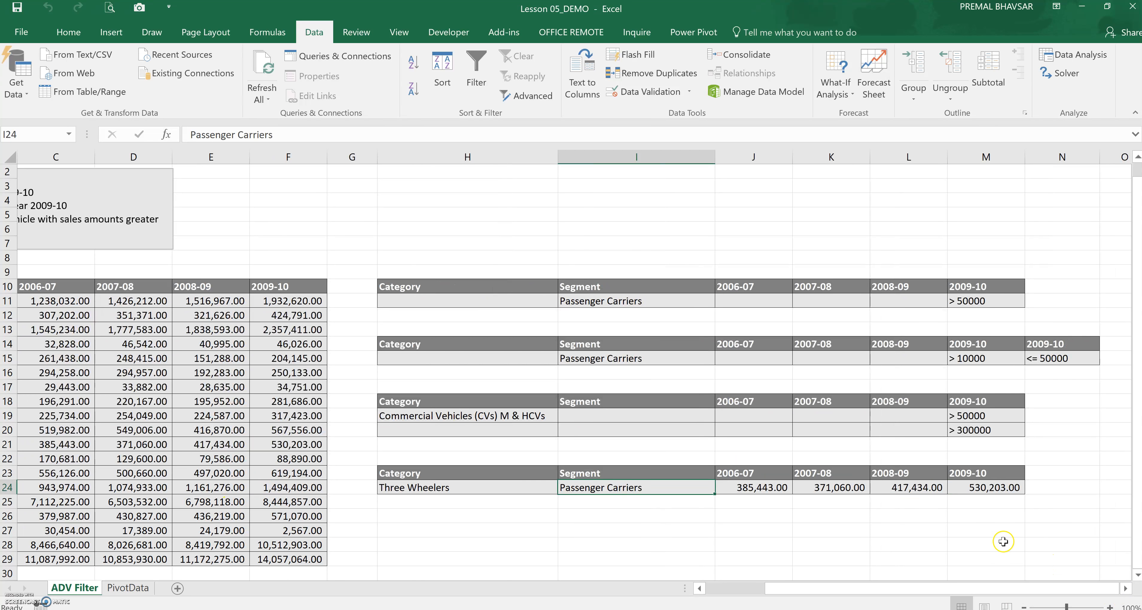
drag(520, 478, 965, 490)
right_click(965, 491)
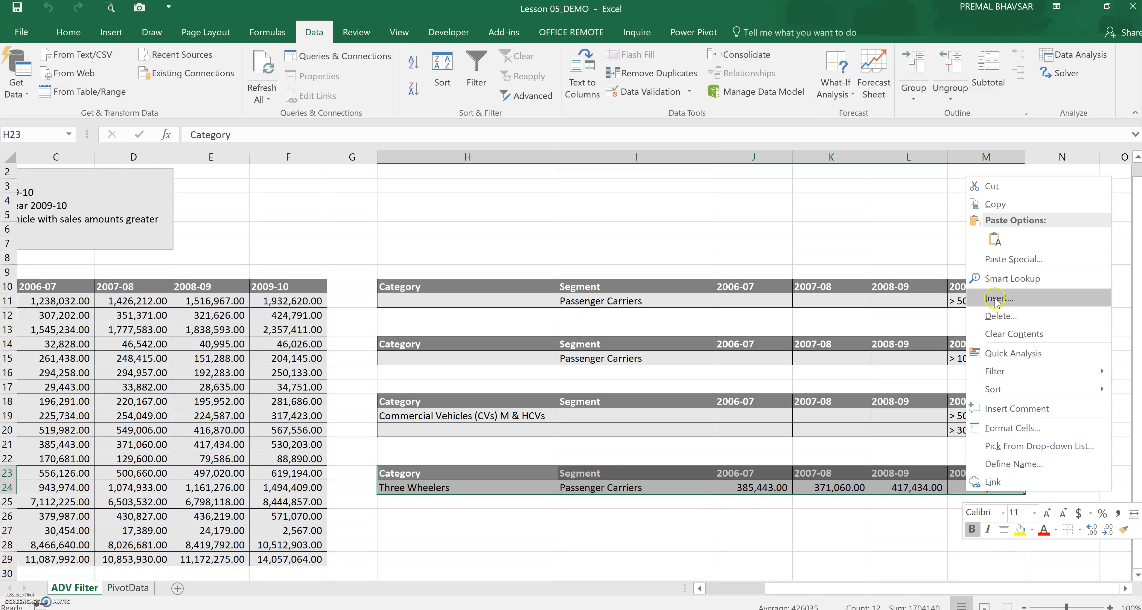
click(998, 316)
click(987, 302)
click(981, 362)
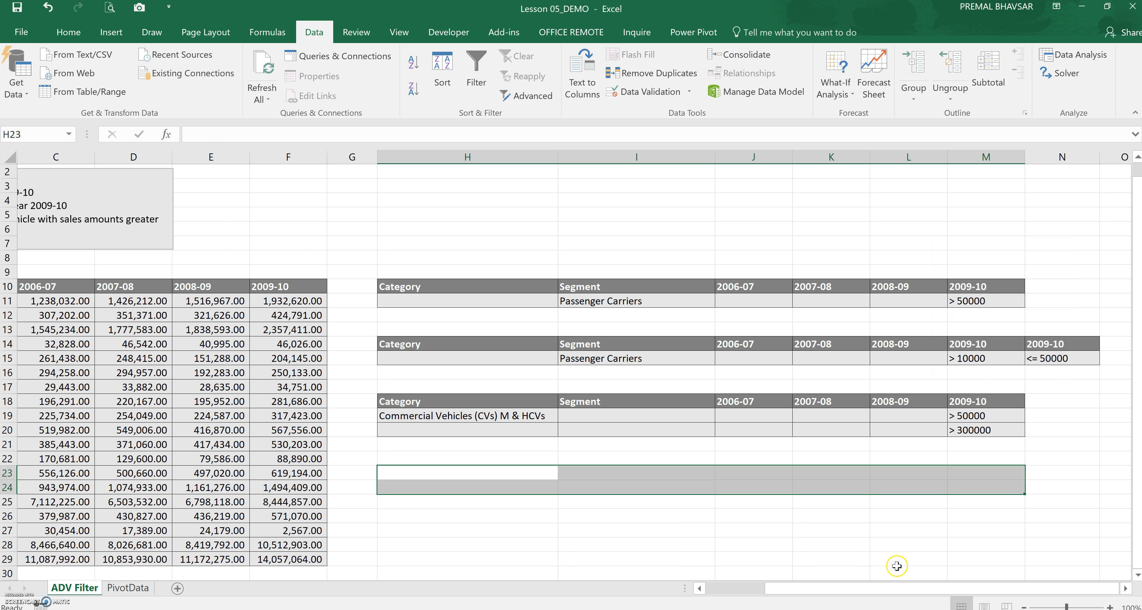
Examine the second criteria range, Passenger Carriers with 2009-10 sales between 10000 and 50000
drag(877, 587, 774, 602)
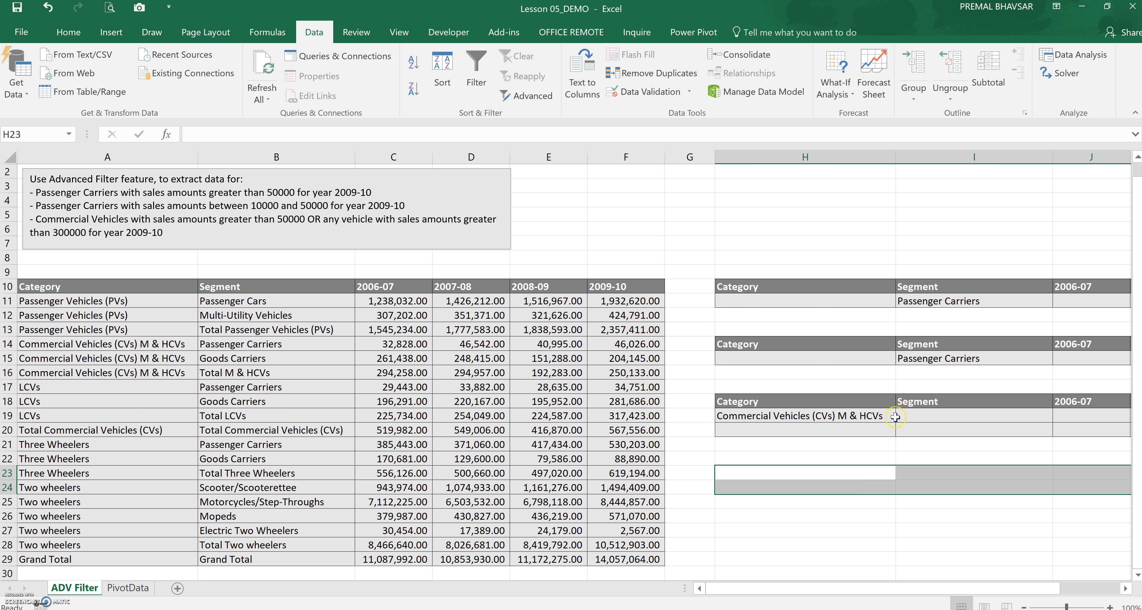
drag(862, 589, 921, 586)
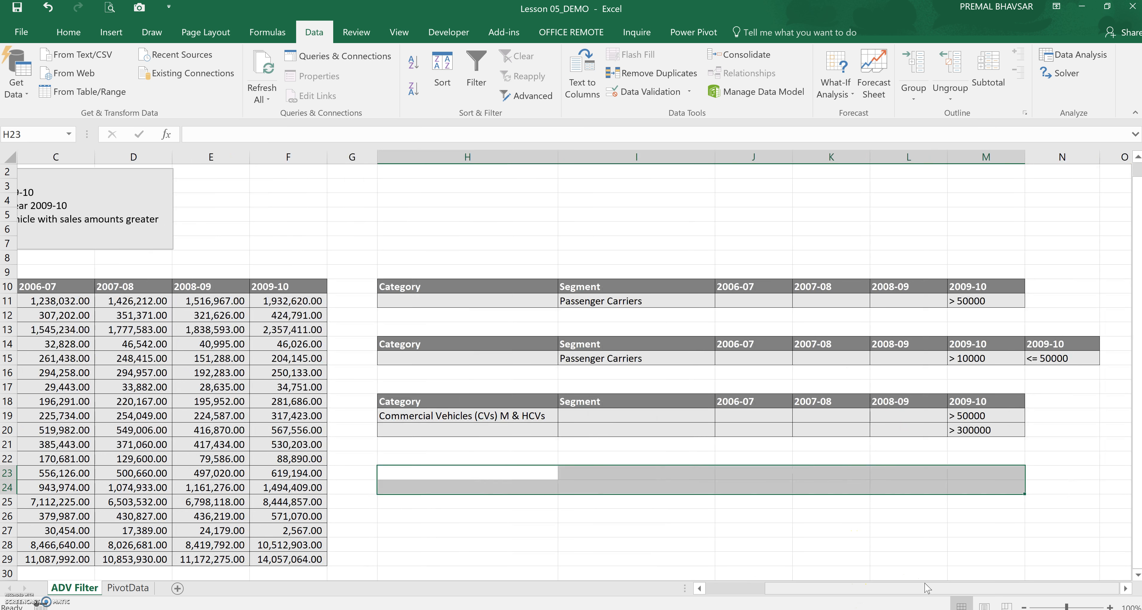
click(474, 340)
drag(474, 341, 952, 346)
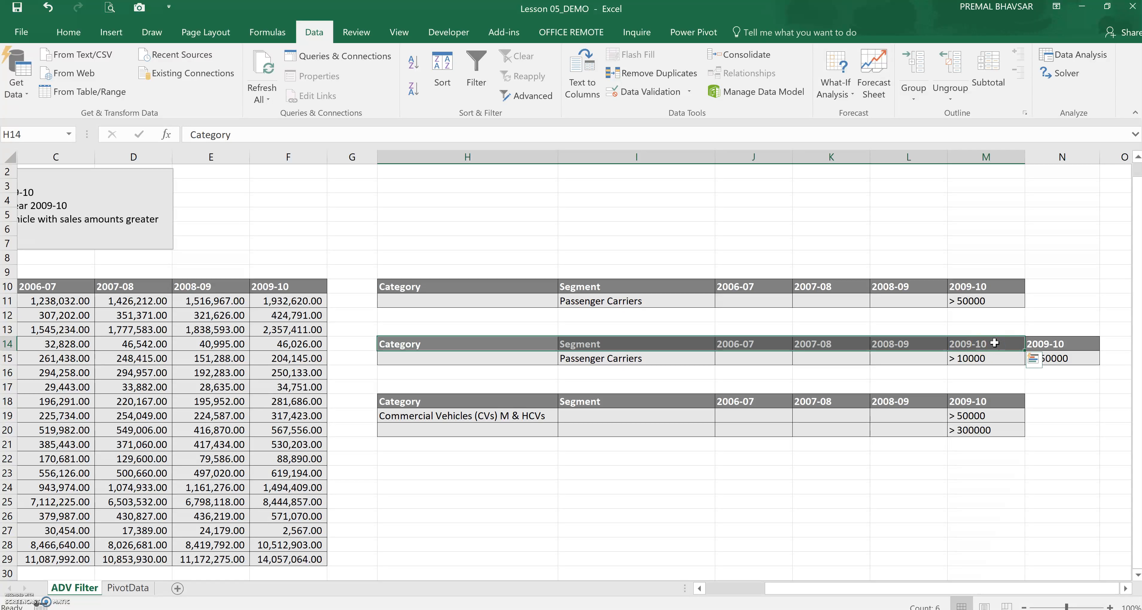
click(1050, 344)
drag(1049, 343, 1049, 359)
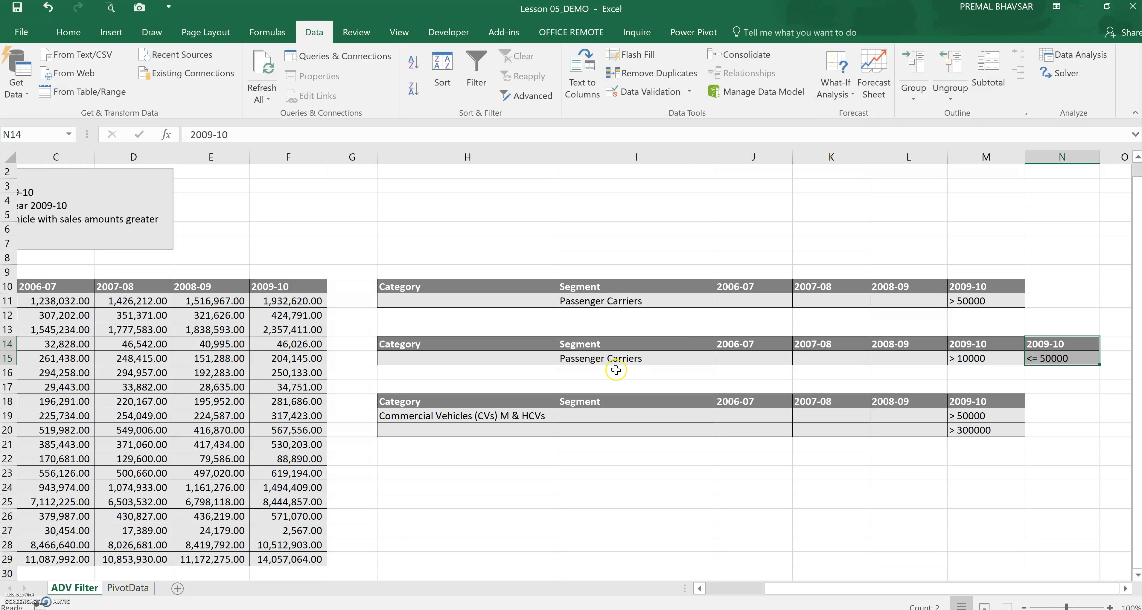
click(619, 358)
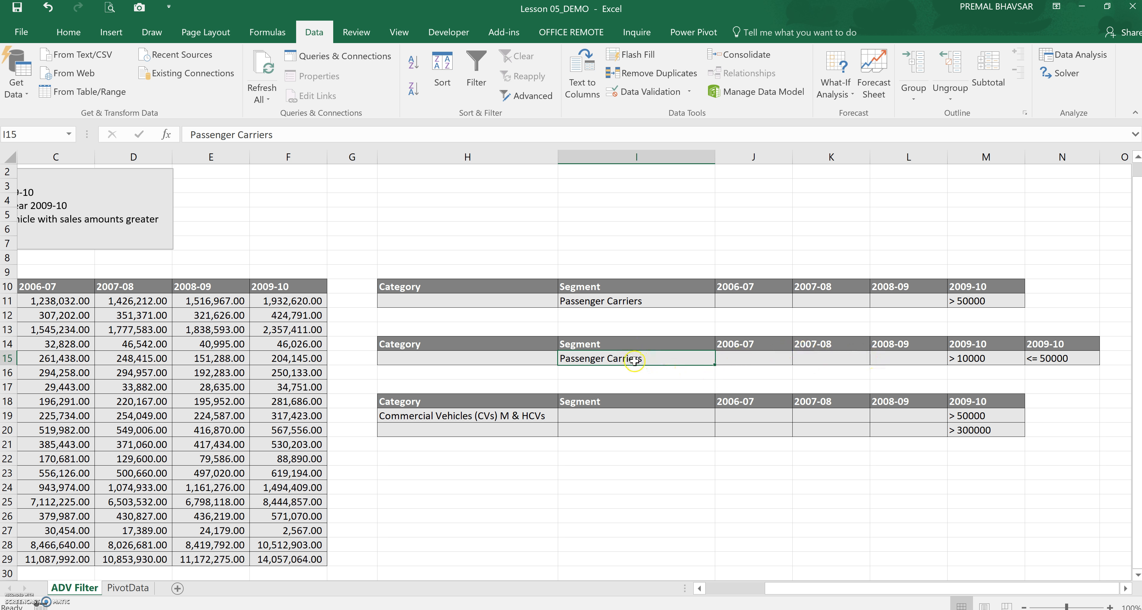
click(972, 347)
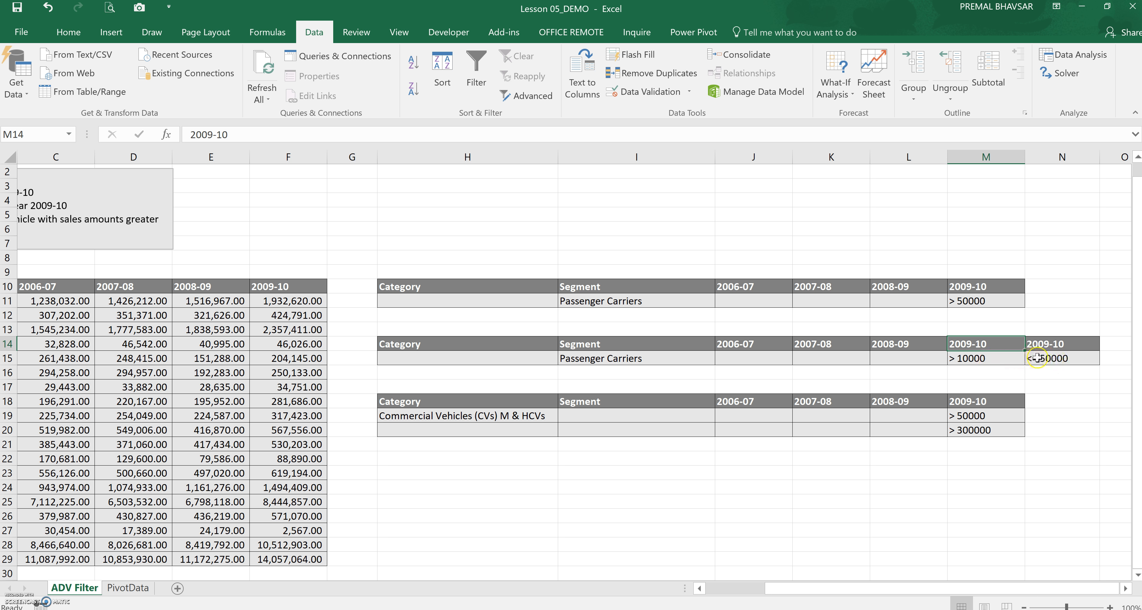
click(993, 360)
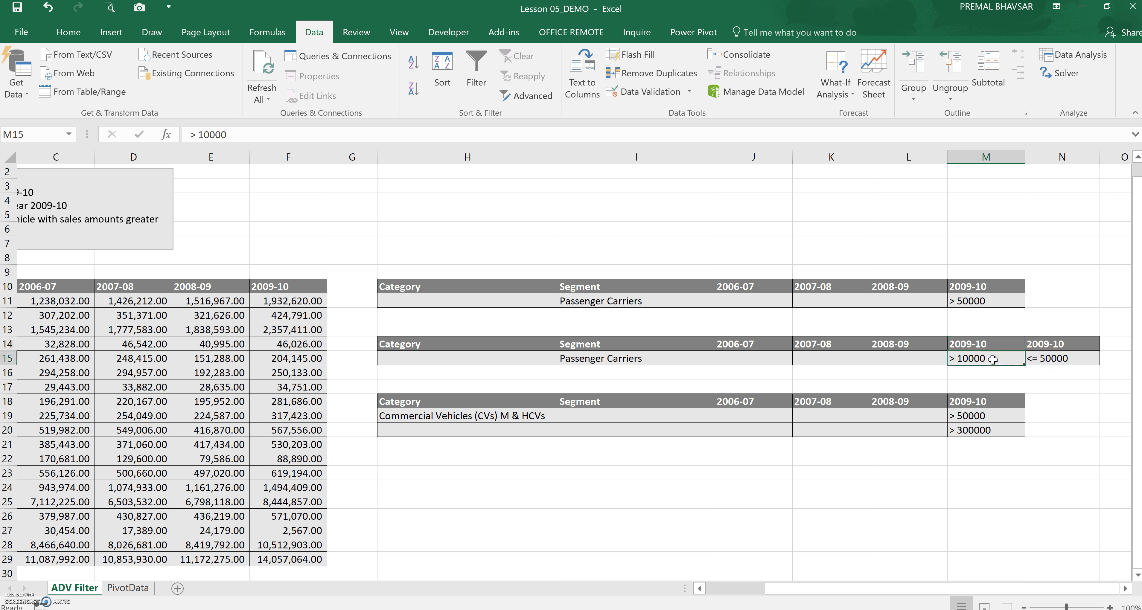
click(1050, 360)
drag(953, 589, 897, 590)
click(107, 345)
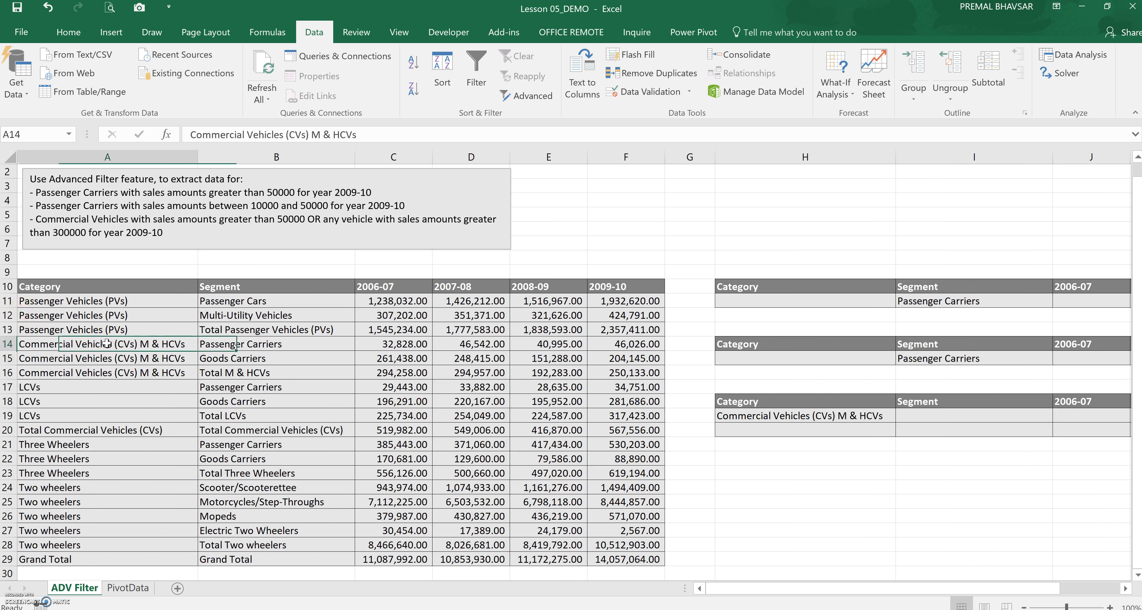
Run Advanced Filter on the data table, copying rows matching criteria range H14:N15 to cell H23
key(ctrl+a)
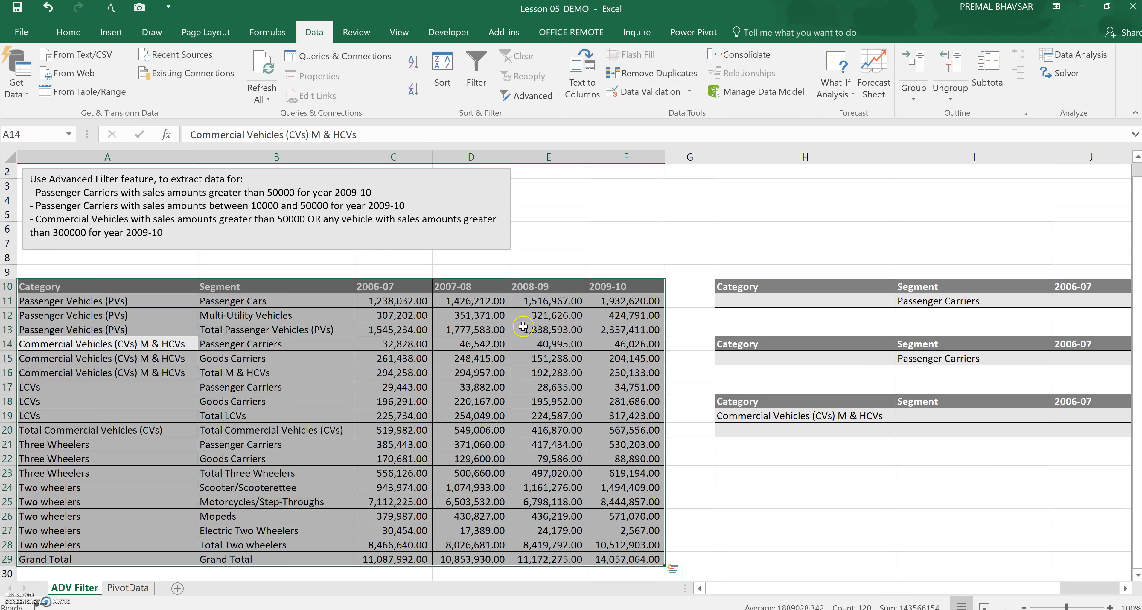
click(532, 106)
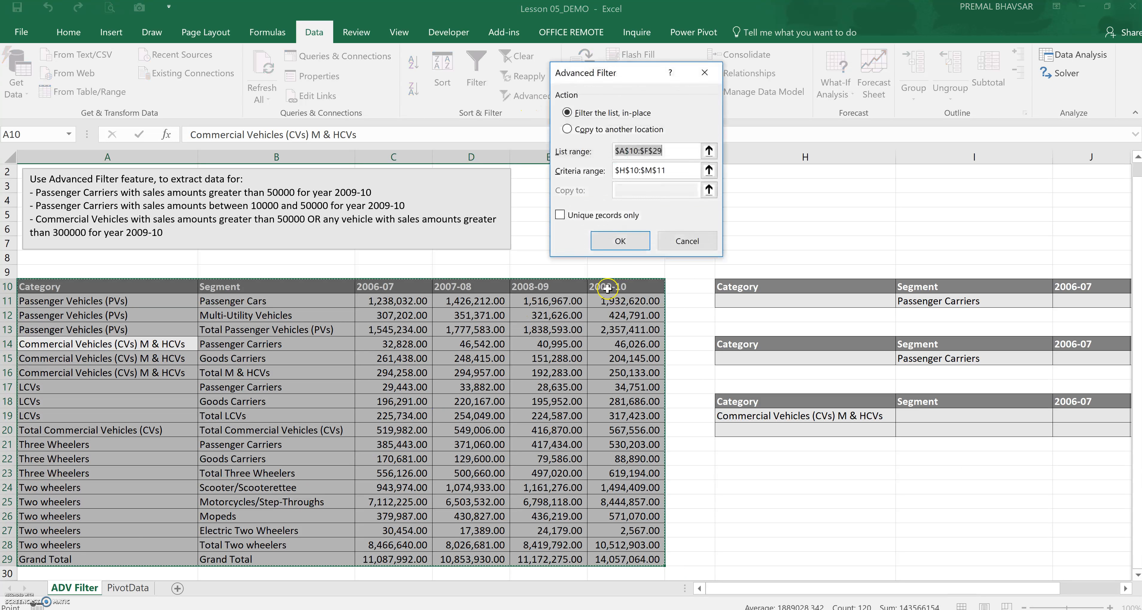
click(574, 129)
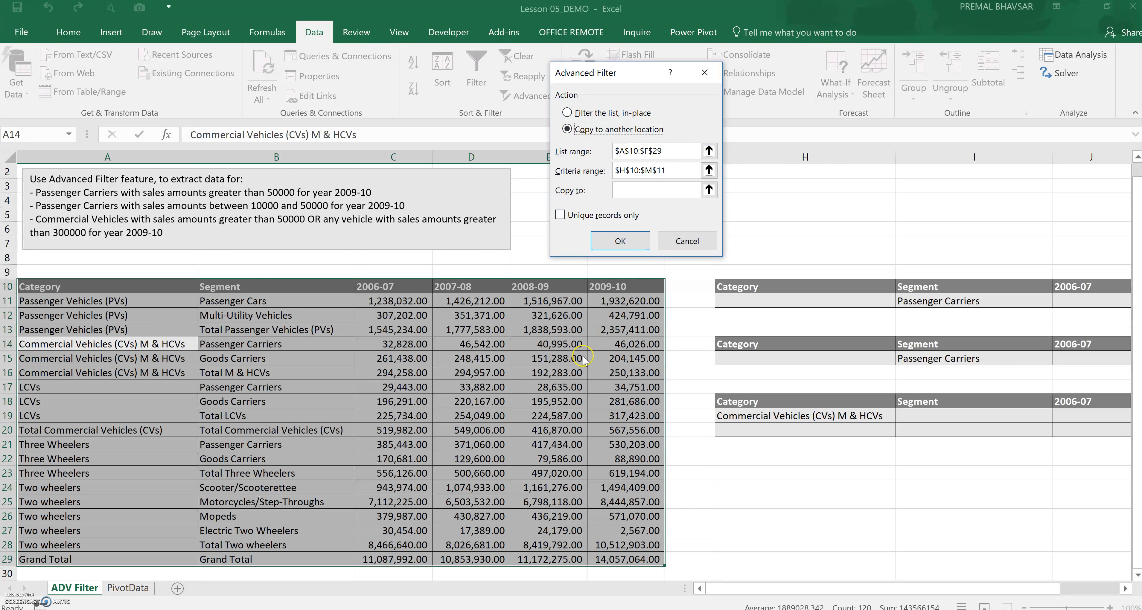
click(670, 171)
drag(520, 340, 1062, 361)
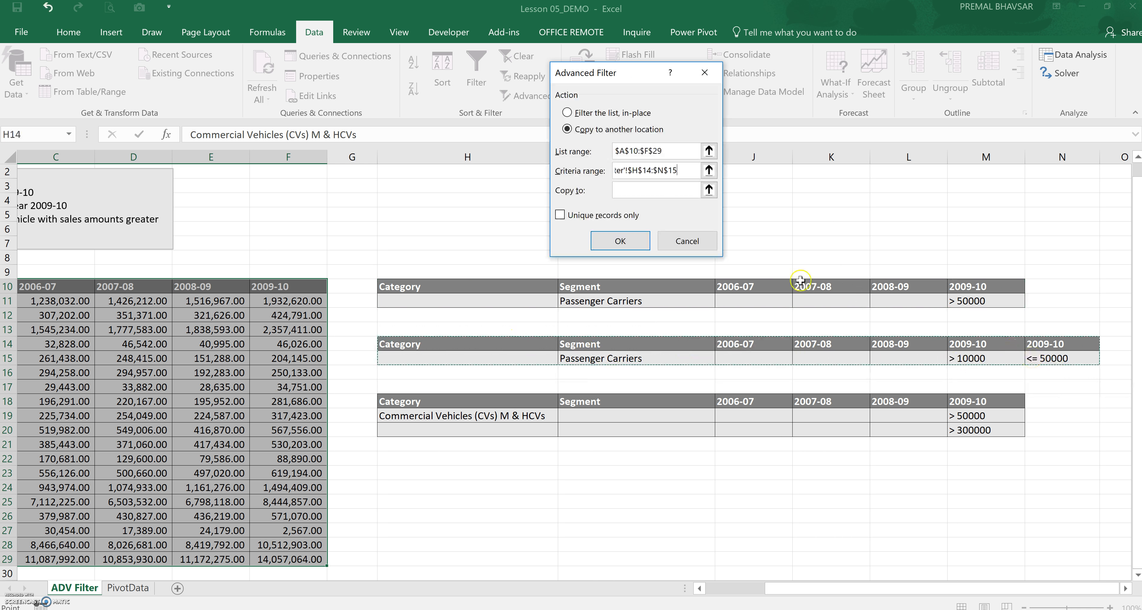
click(646, 191)
click(446, 474)
click(620, 240)
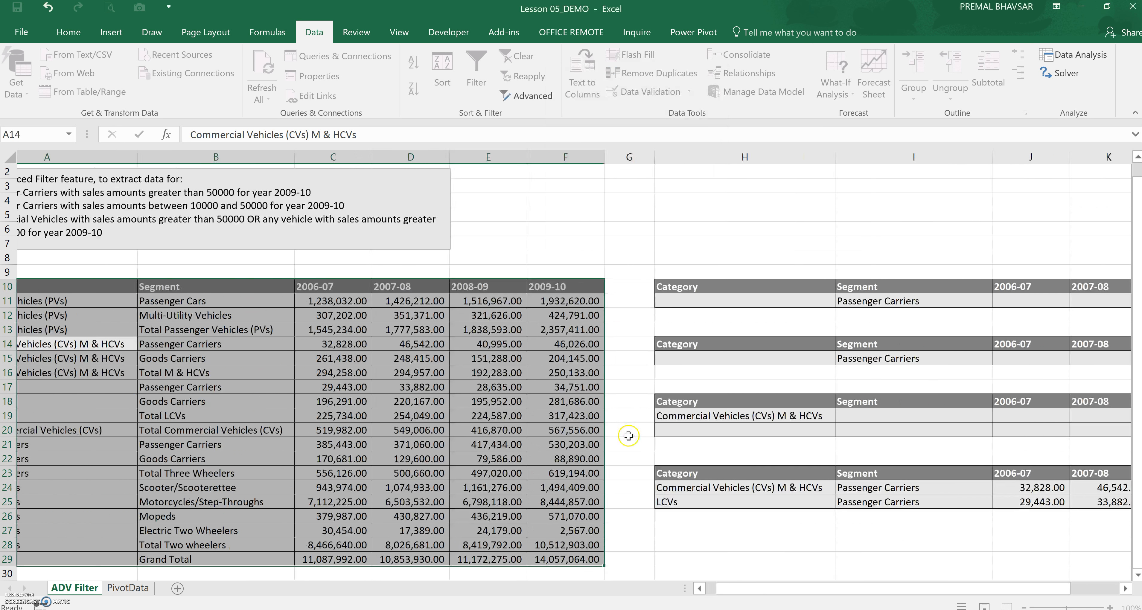
Compare the extracted rows against the Passenger Carriers rows and their 2009-10 values in the data table
drag(857, 589, 914, 589)
drag(667, 489, 667, 503)
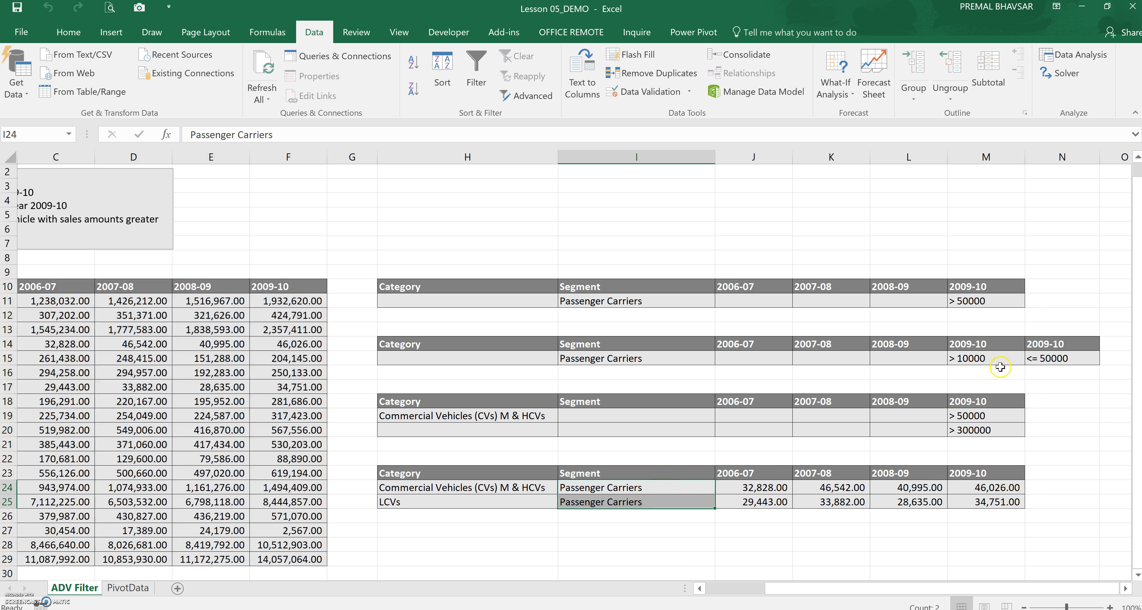
drag(981, 588, 882, 585)
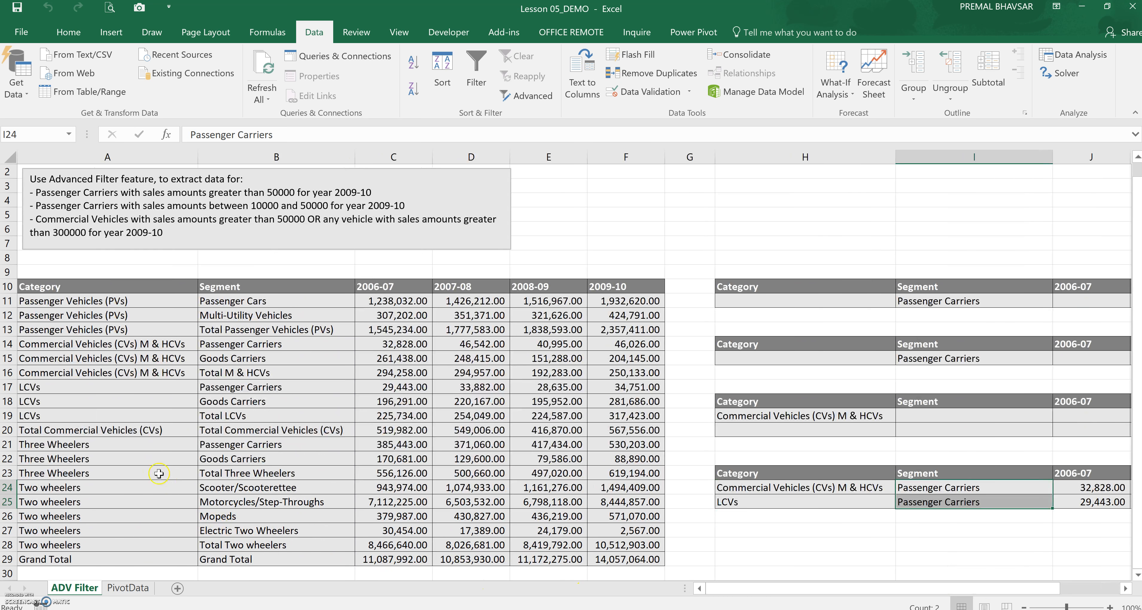
click(258, 344)
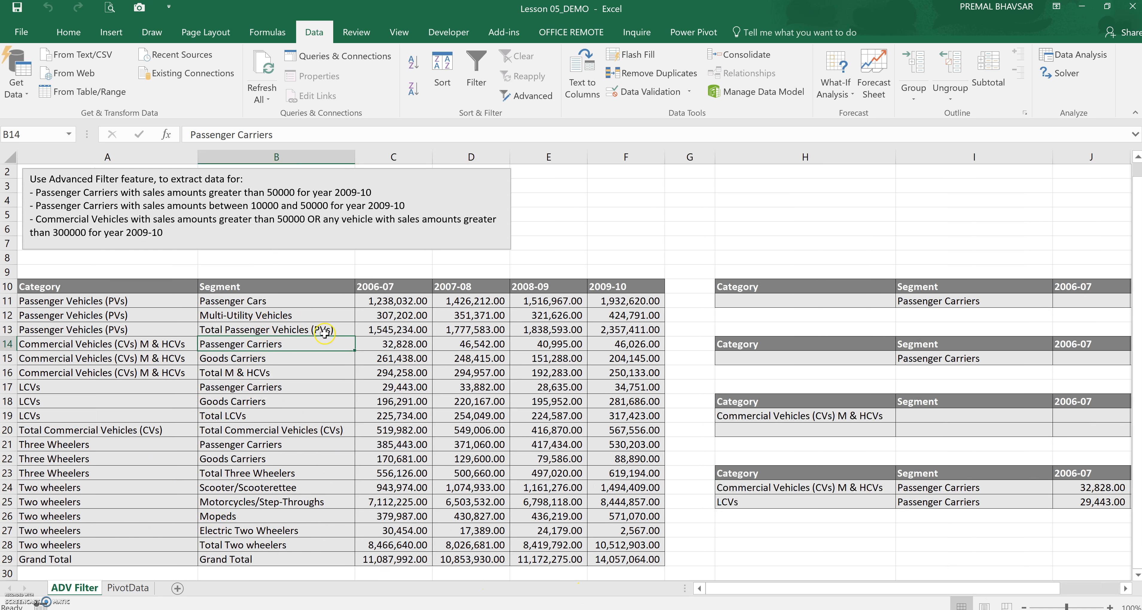
click(272, 388)
click(270, 449)
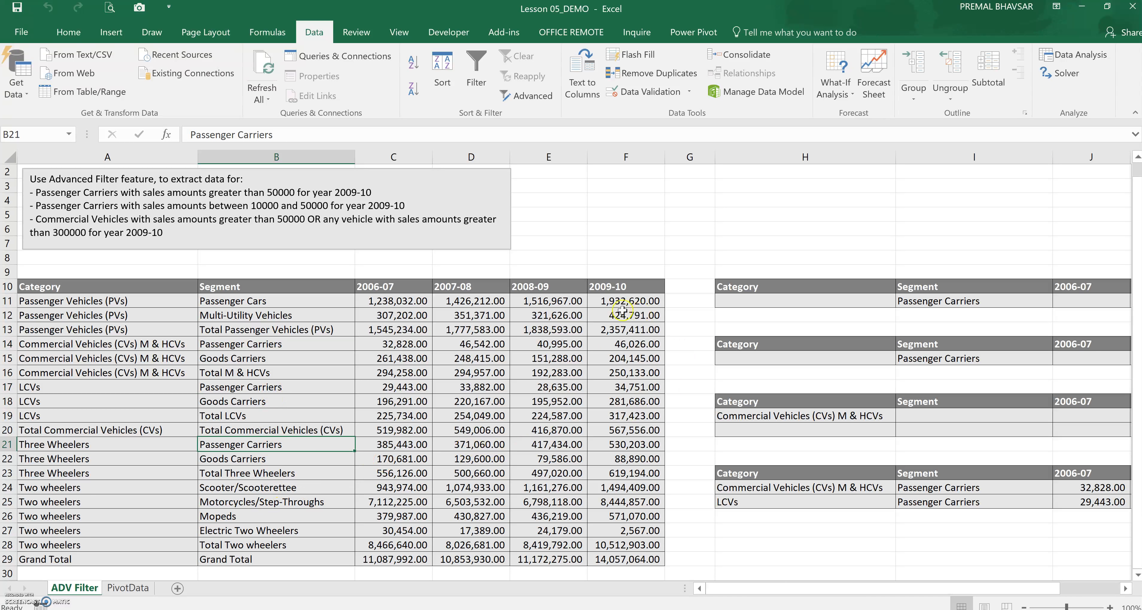
click(601, 344)
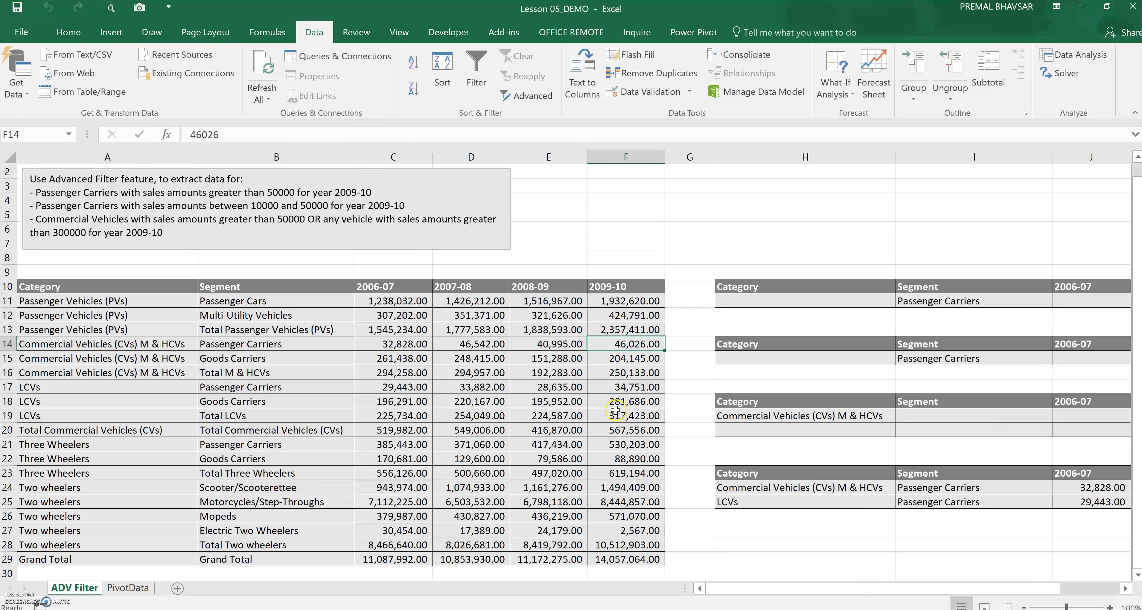
click(624, 388)
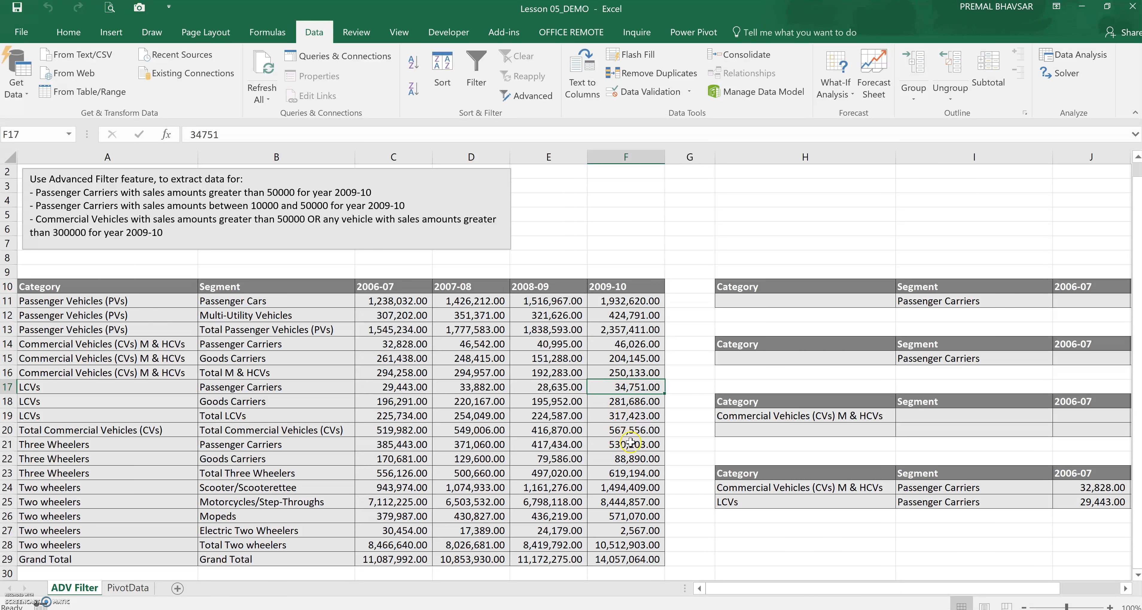
Clear the contents of the extracted result cells H23:M25
drag(879, 588, 969, 601)
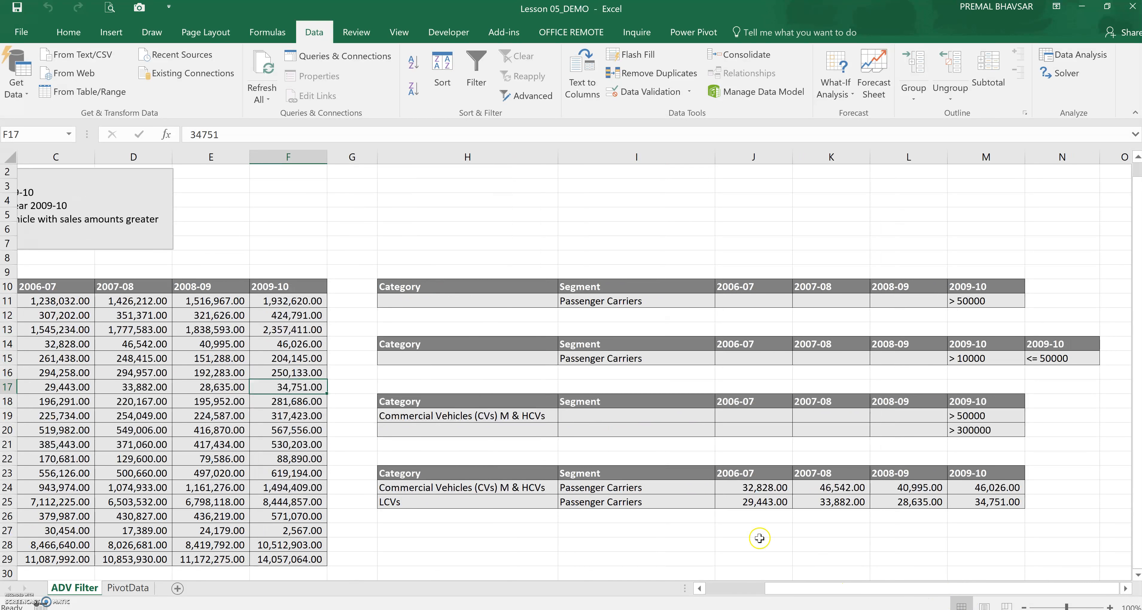
drag(537, 473, 957, 509)
right_click(958, 501)
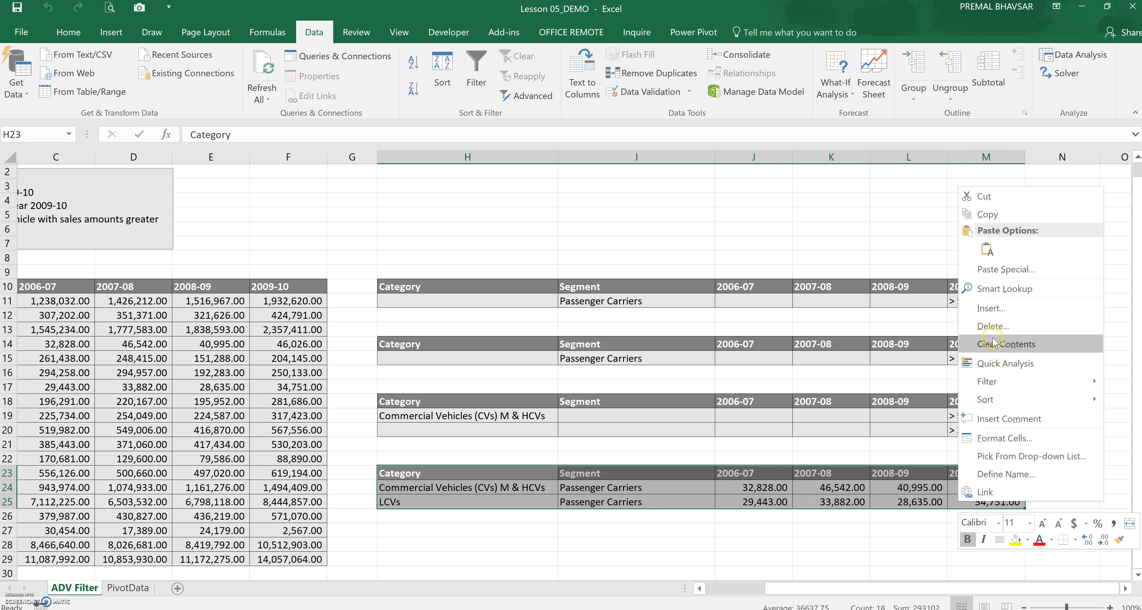
click(975, 335)
click(939, 314)
click(957, 381)
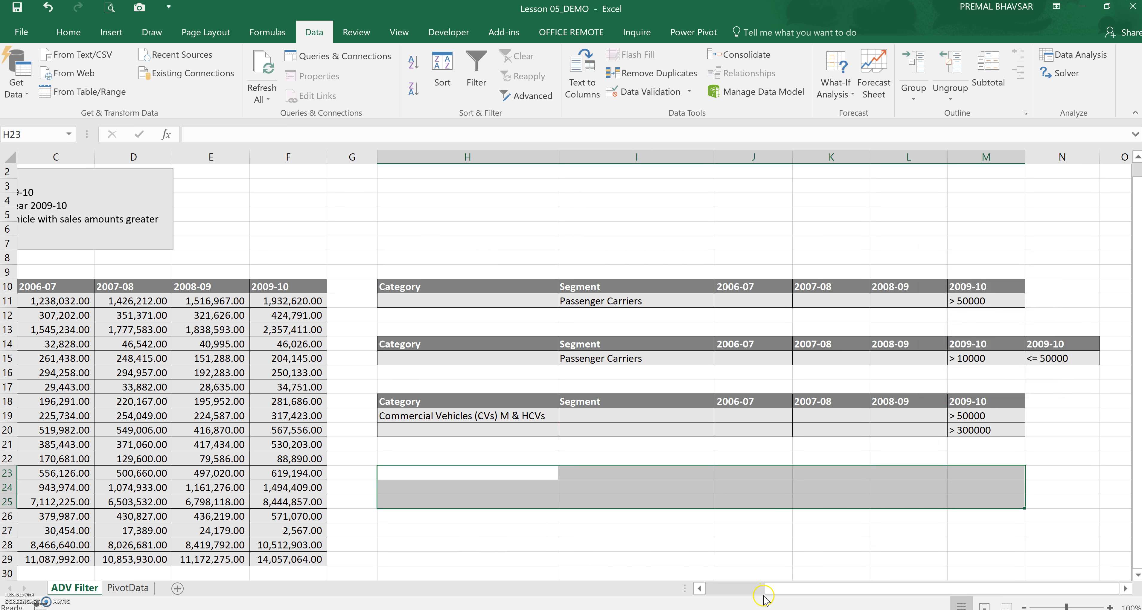
Examine the third criteria range for Commercial Vehicles (CVs) M & HCVs and its 2009-10 conditions against the data table
drag(743, 596, 709, 595)
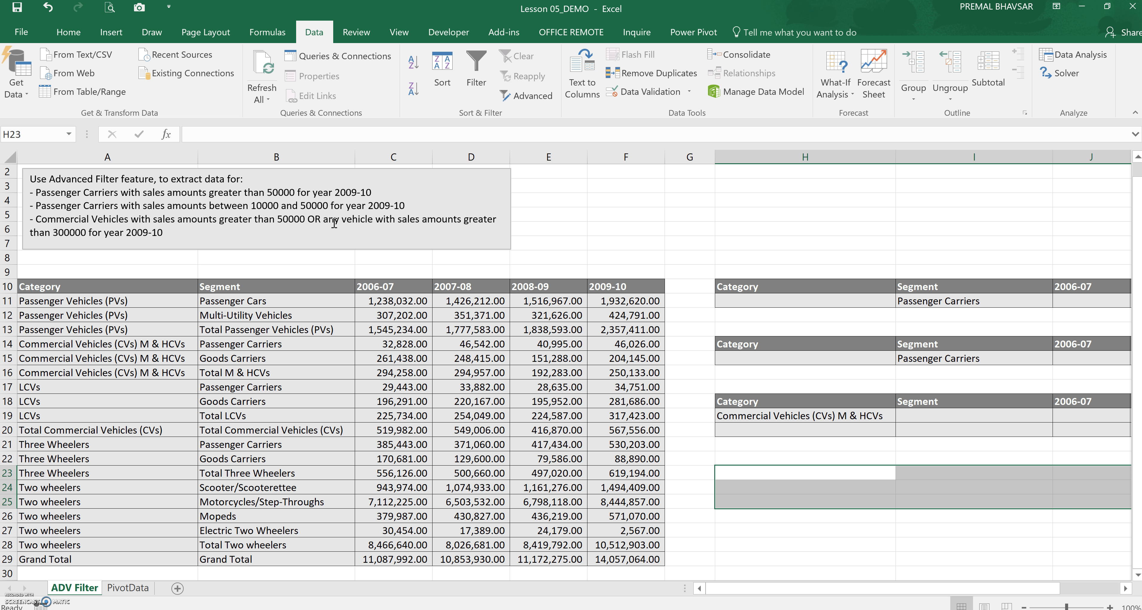
click(754, 418)
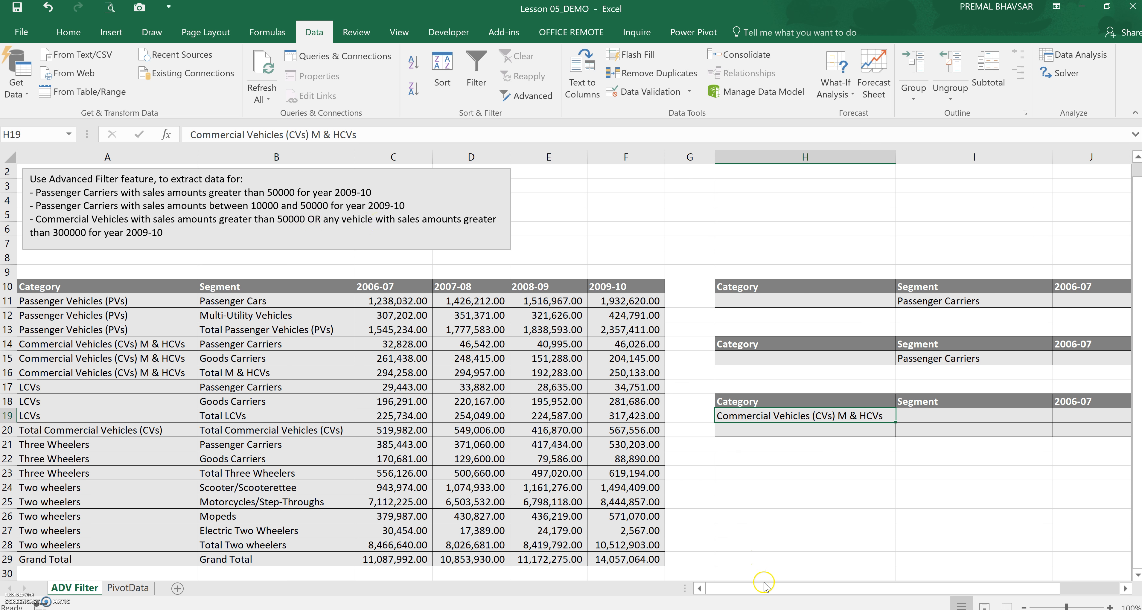
drag(763, 587, 834, 581)
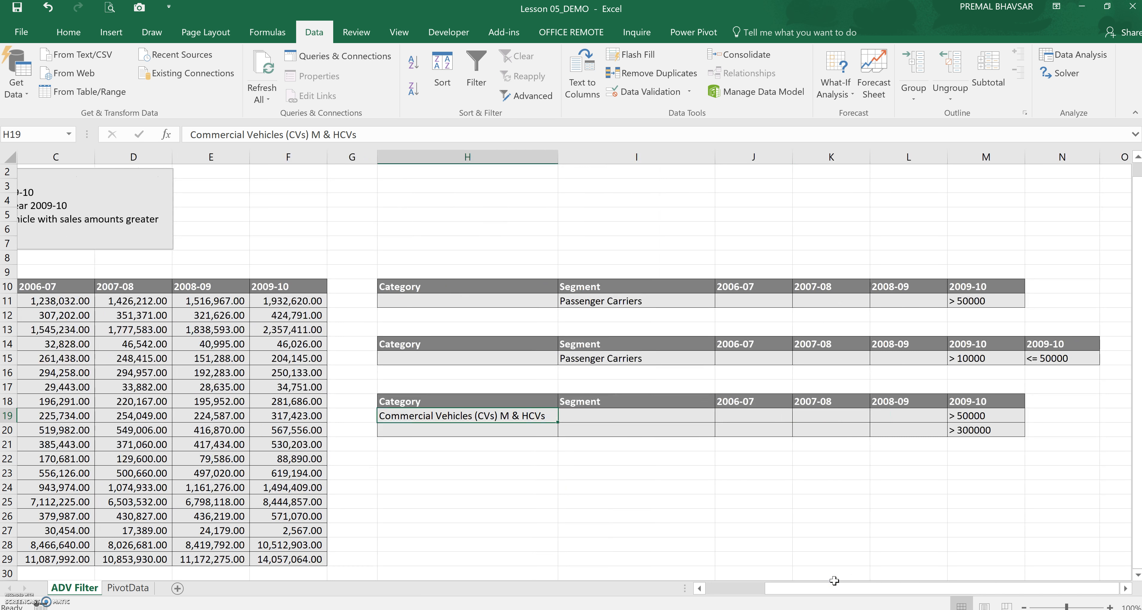
drag(1043, 404, 1043, 413)
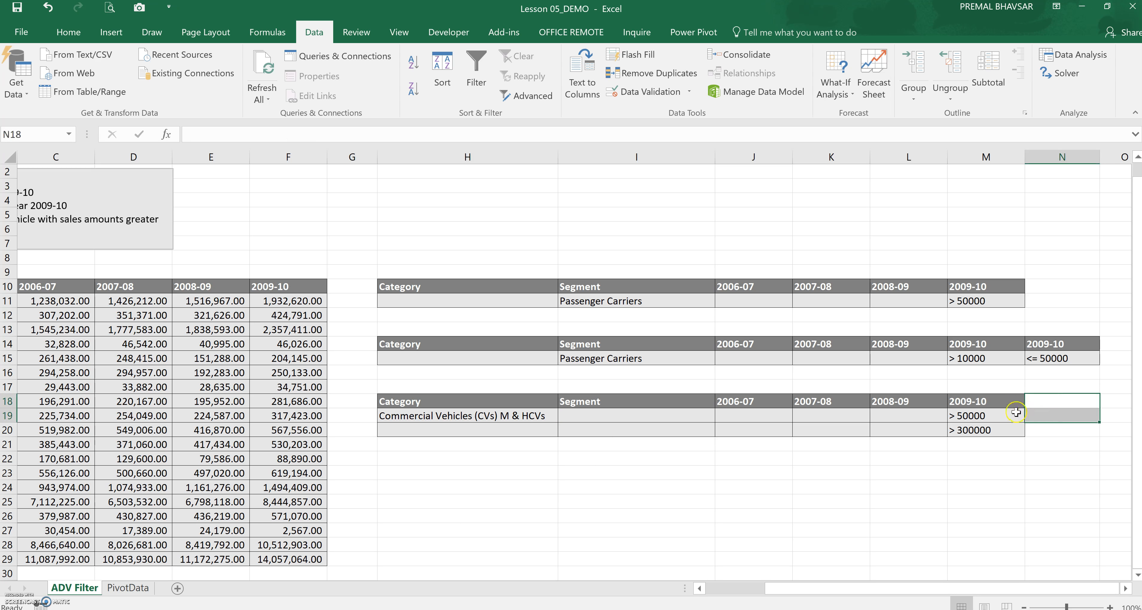
click(991, 429)
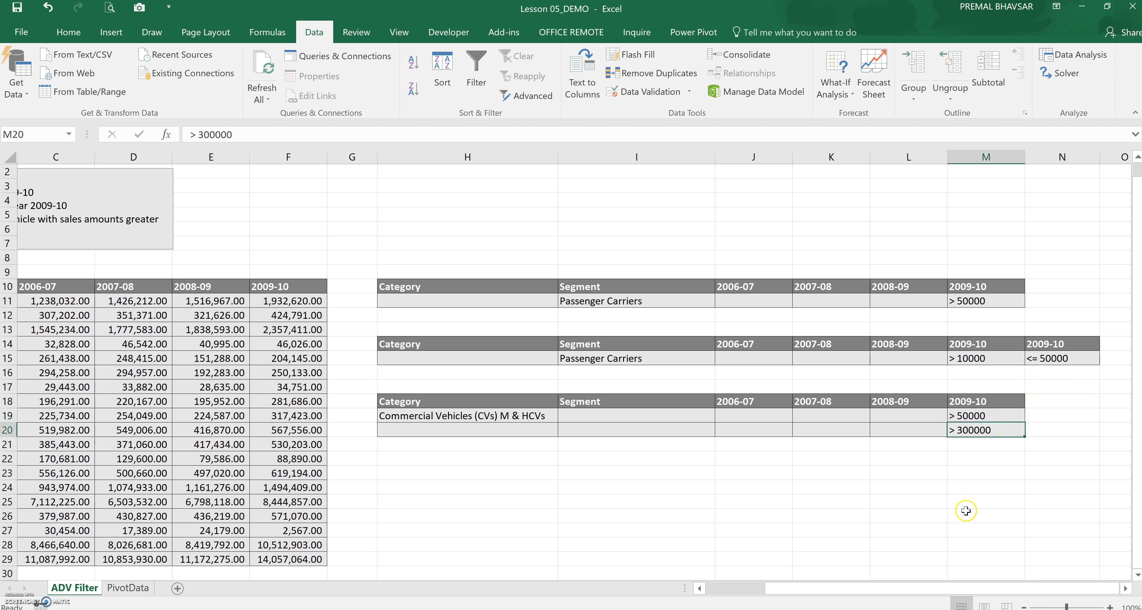
click(1044, 343)
drag(1045, 358, 1011, 359)
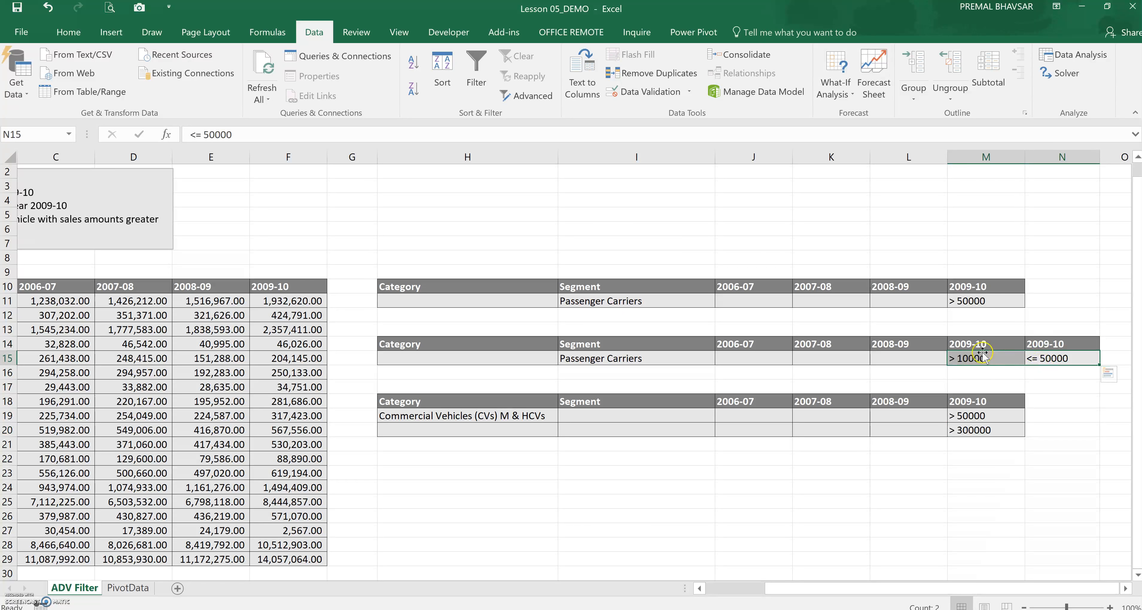
click(977, 401)
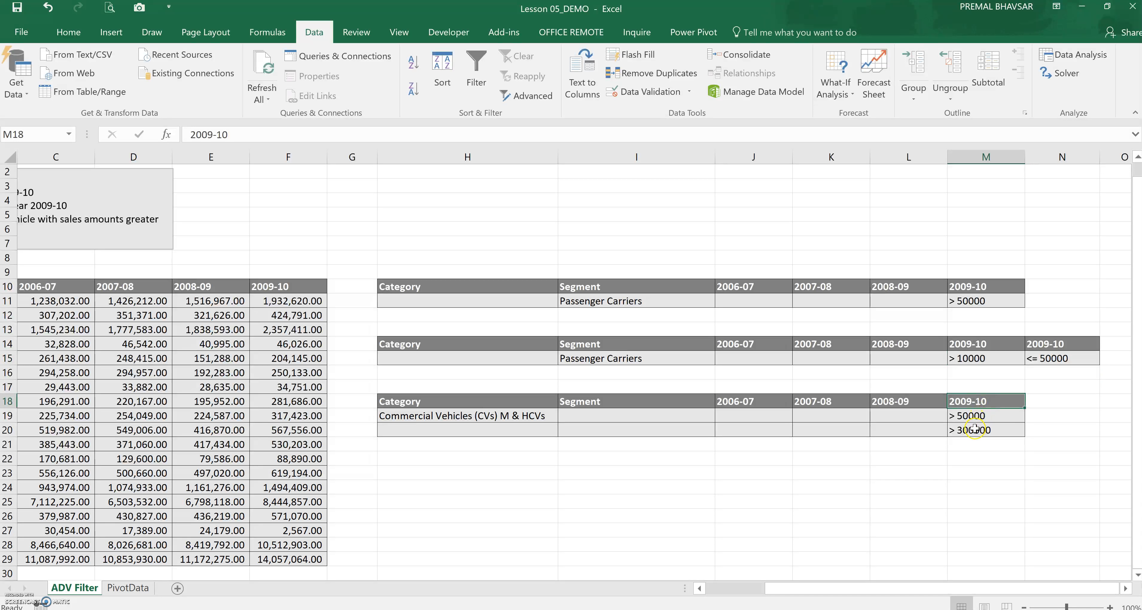
click(986, 459)
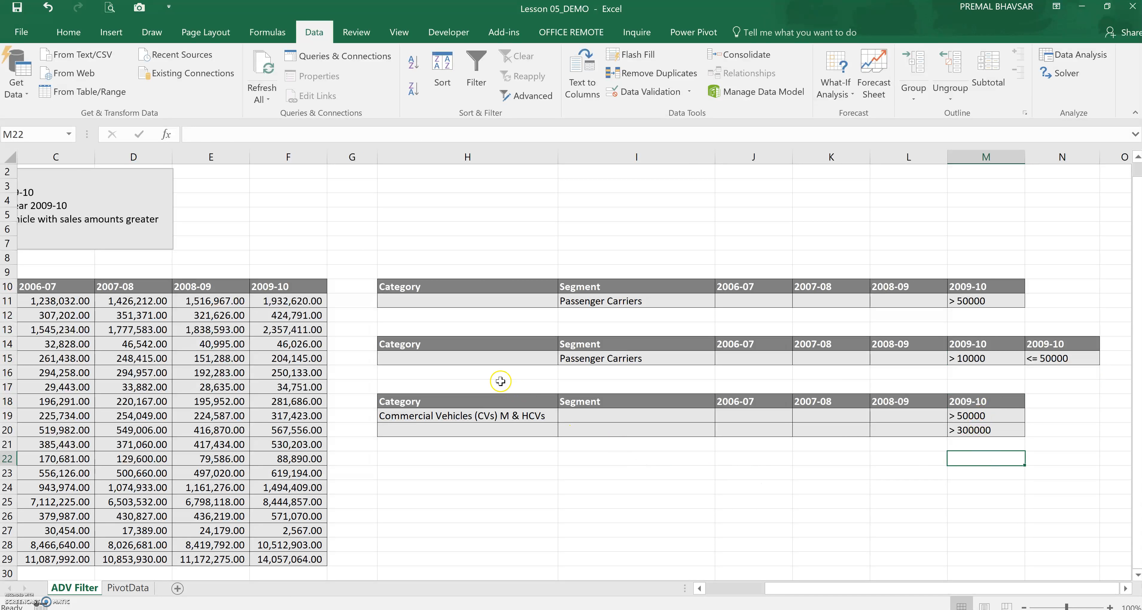
click(508, 418)
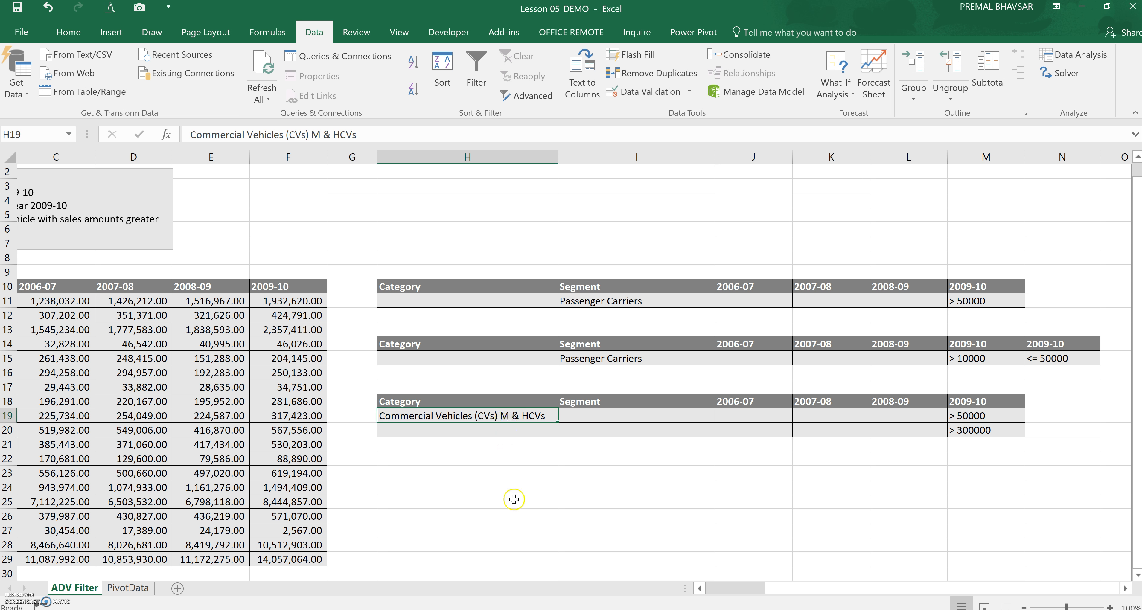
click(746, 588)
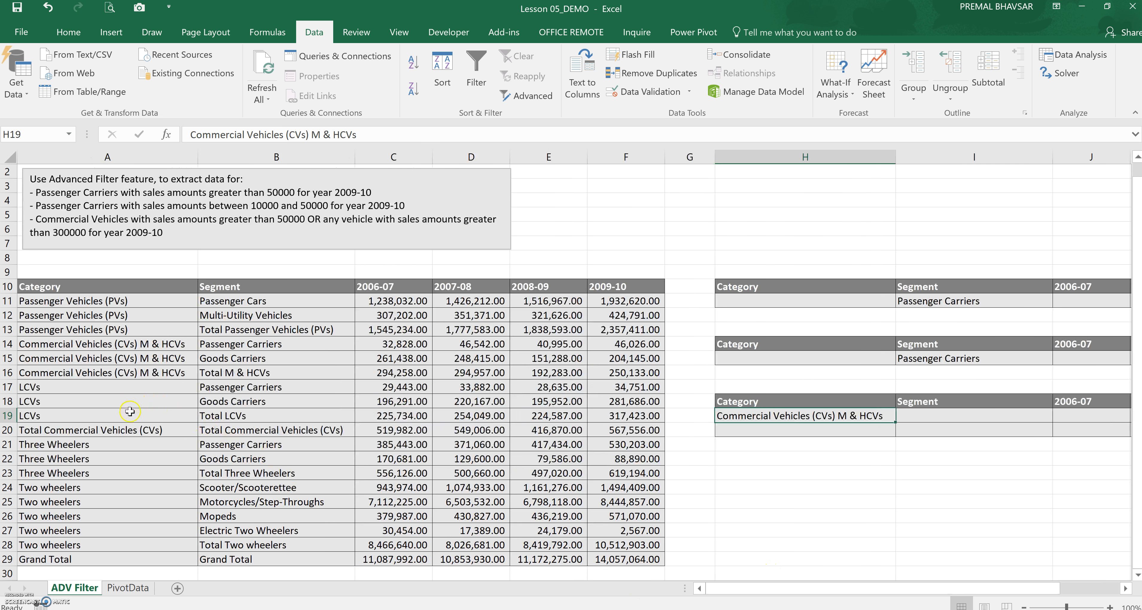
click(101, 345)
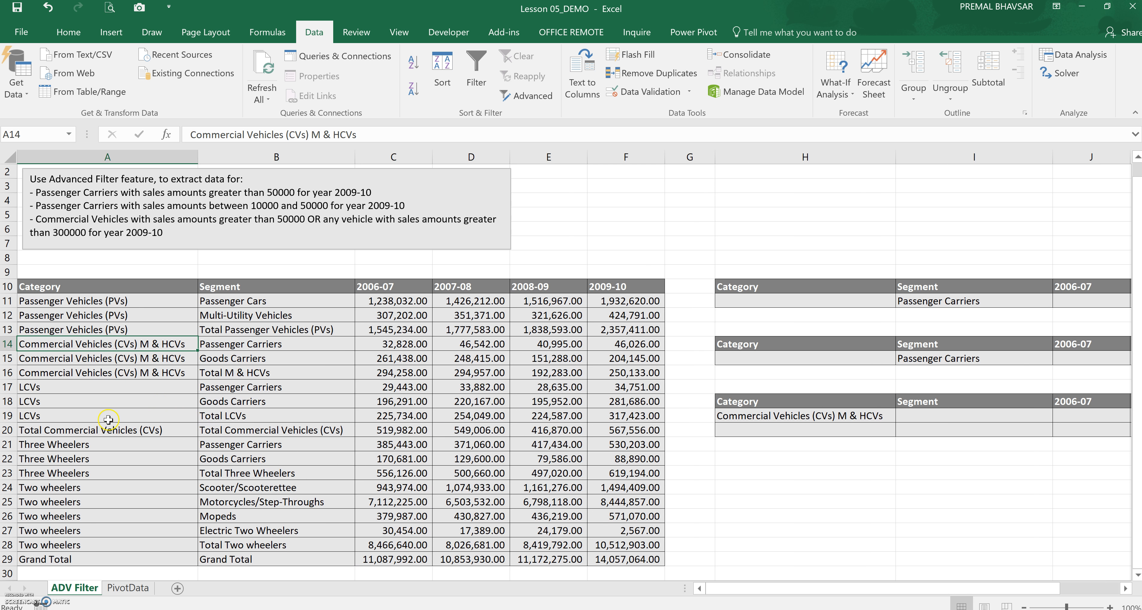
click(110, 431)
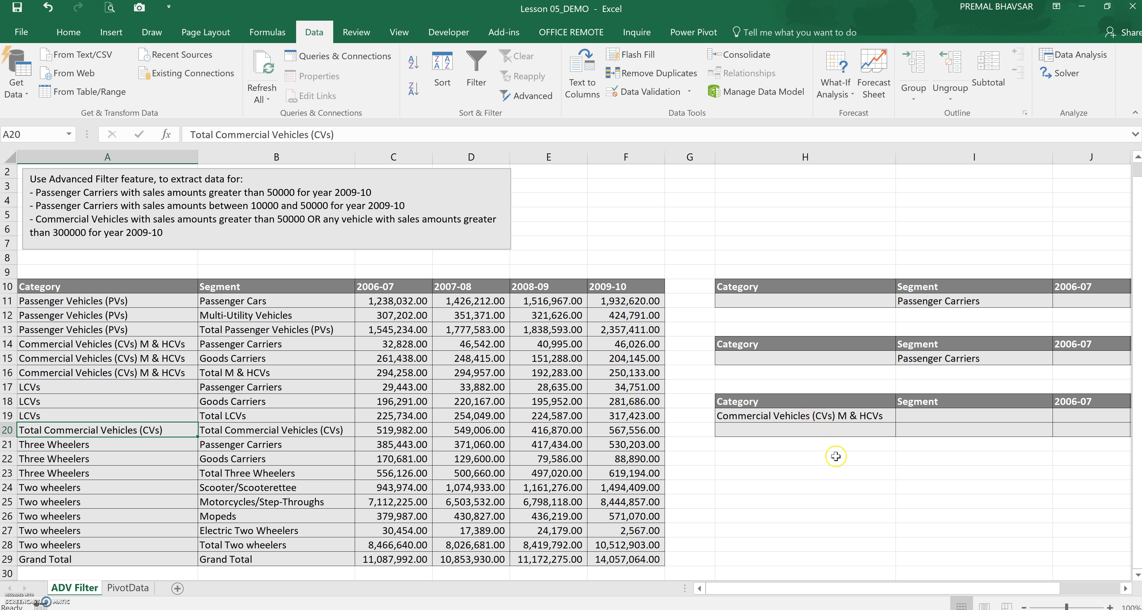
drag(965, 589, 1025, 589)
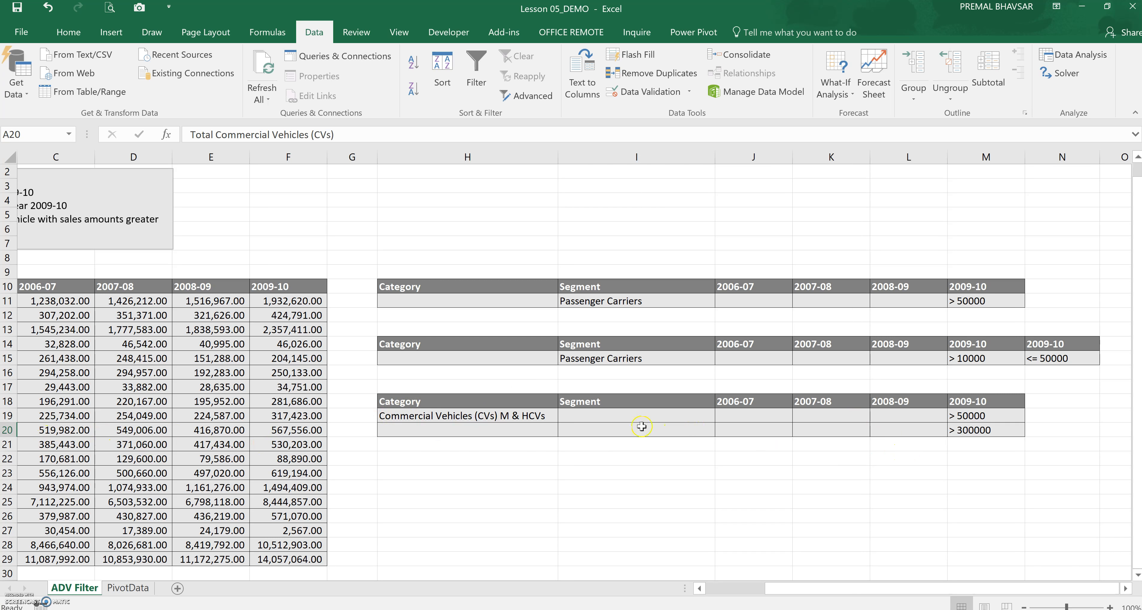
click(524, 419)
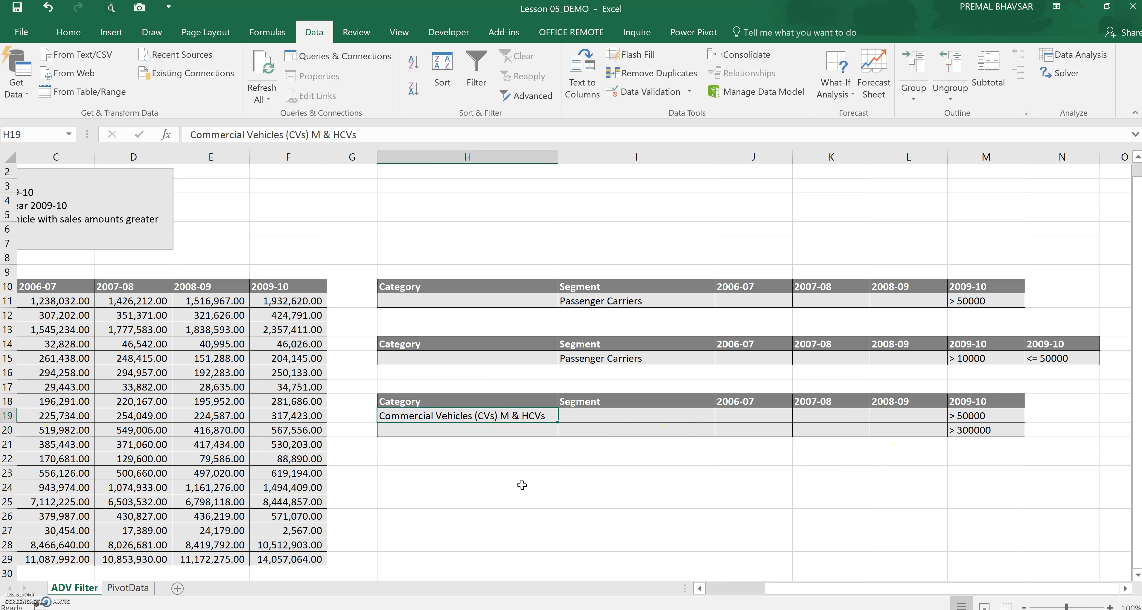
click(1000, 402)
click(996, 417)
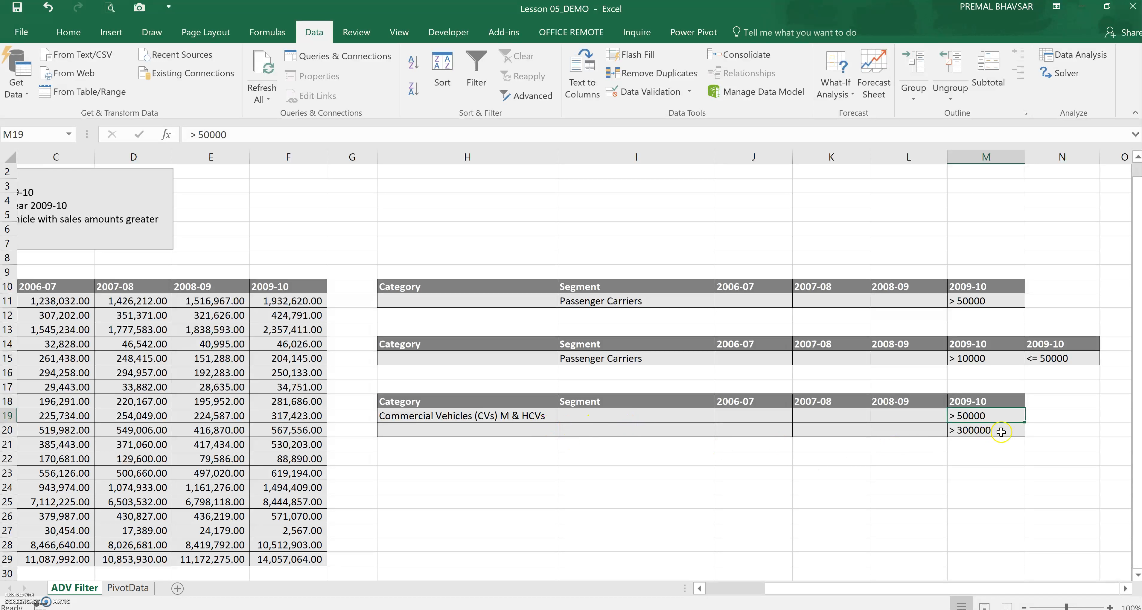
click(995, 430)
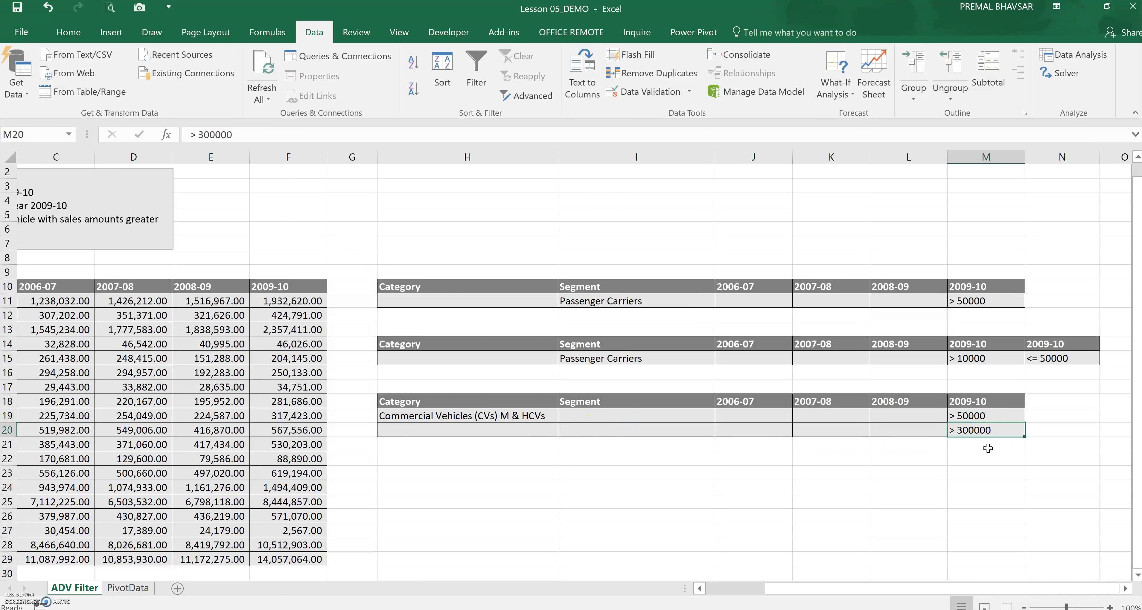
drag(819, 572, 481, 442)
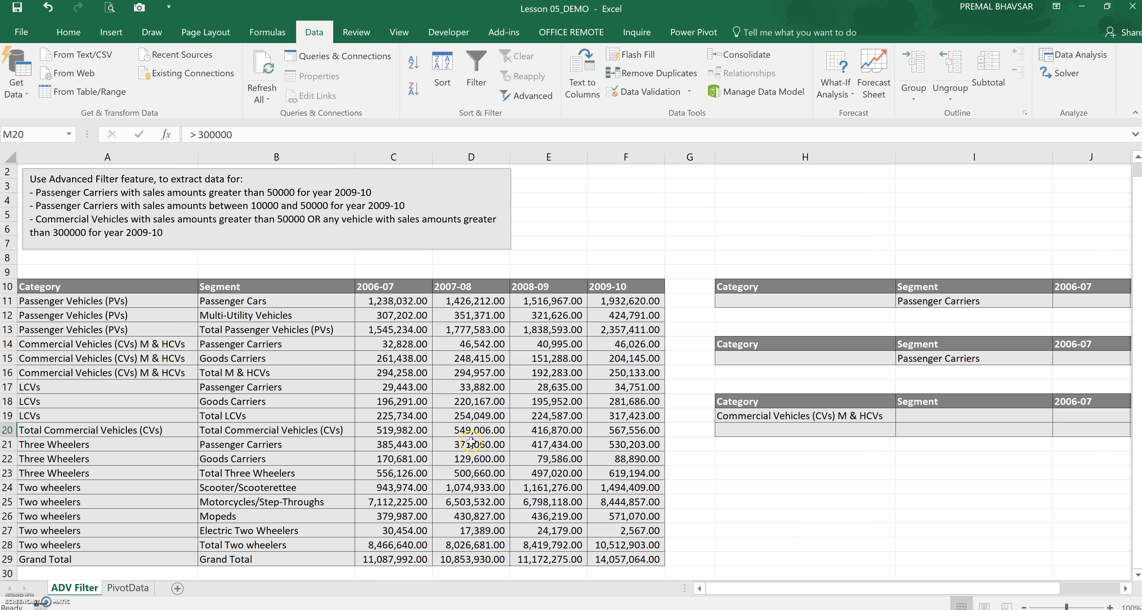
Run Advanced Filter on the whole data table, copying rows matching criteria range H18:M20 to cell H23
click(445, 414)
key(ctrl+a)
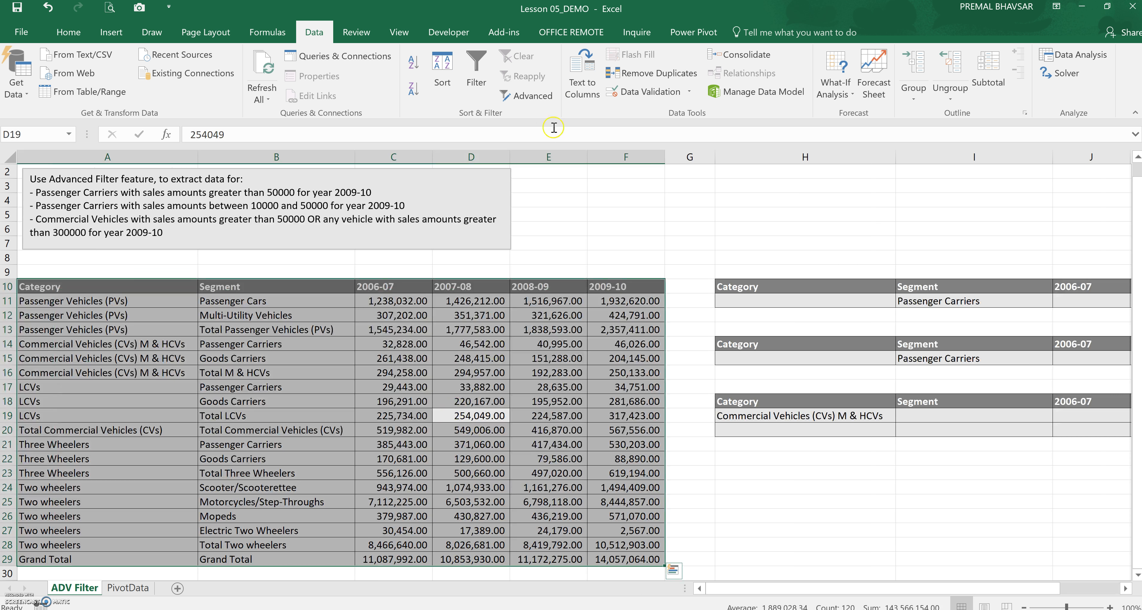
click(534, 97)
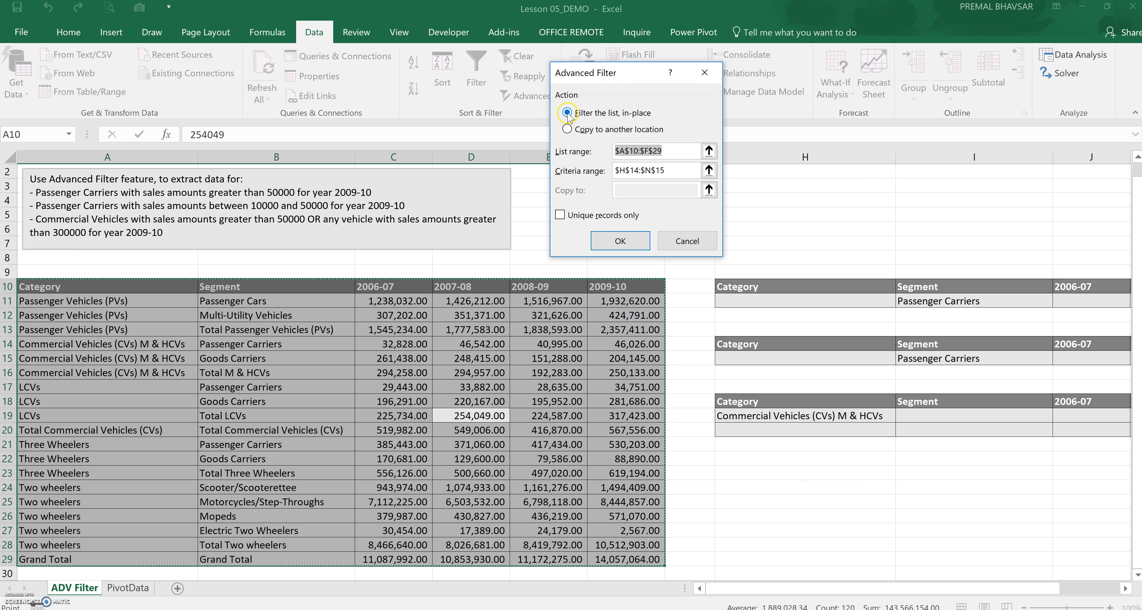
click(574, 131)
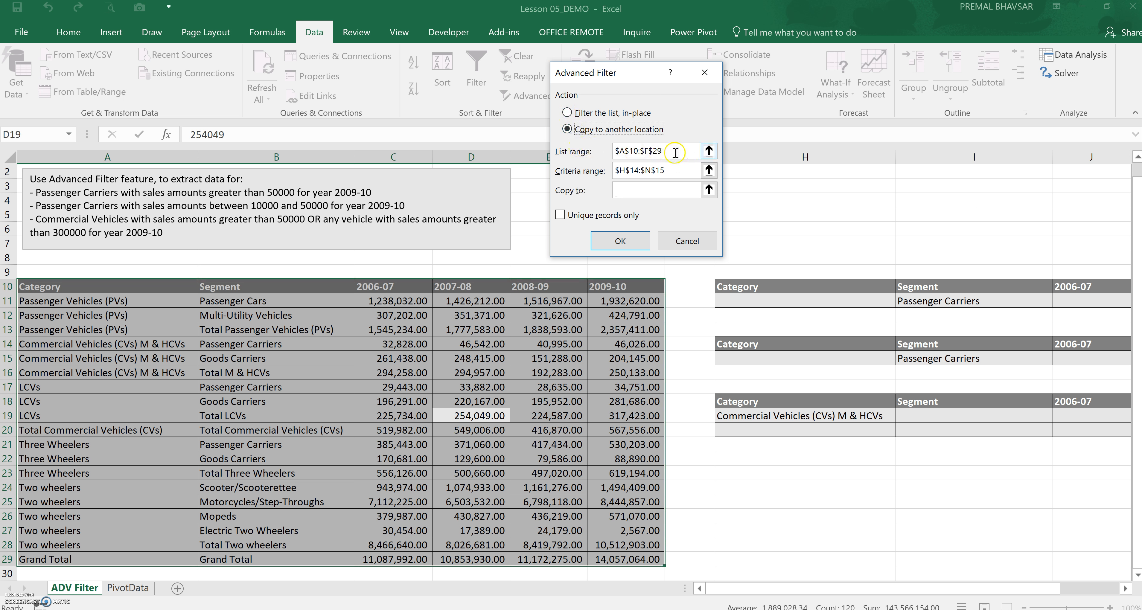
click(674, 171)
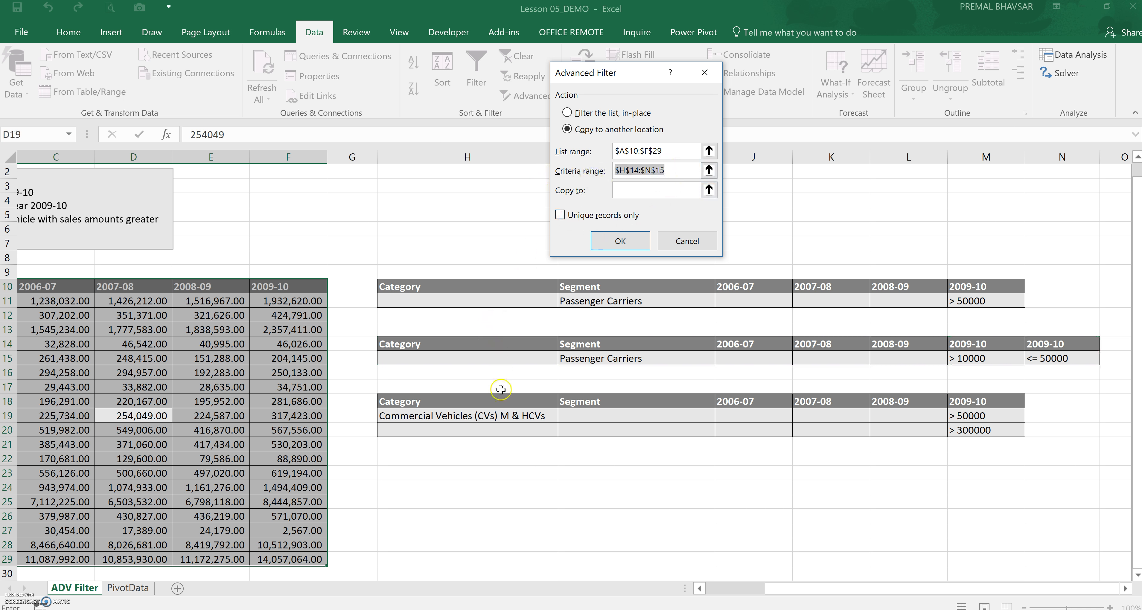
drag(505, 401, 968, 434)
click(656, 190)
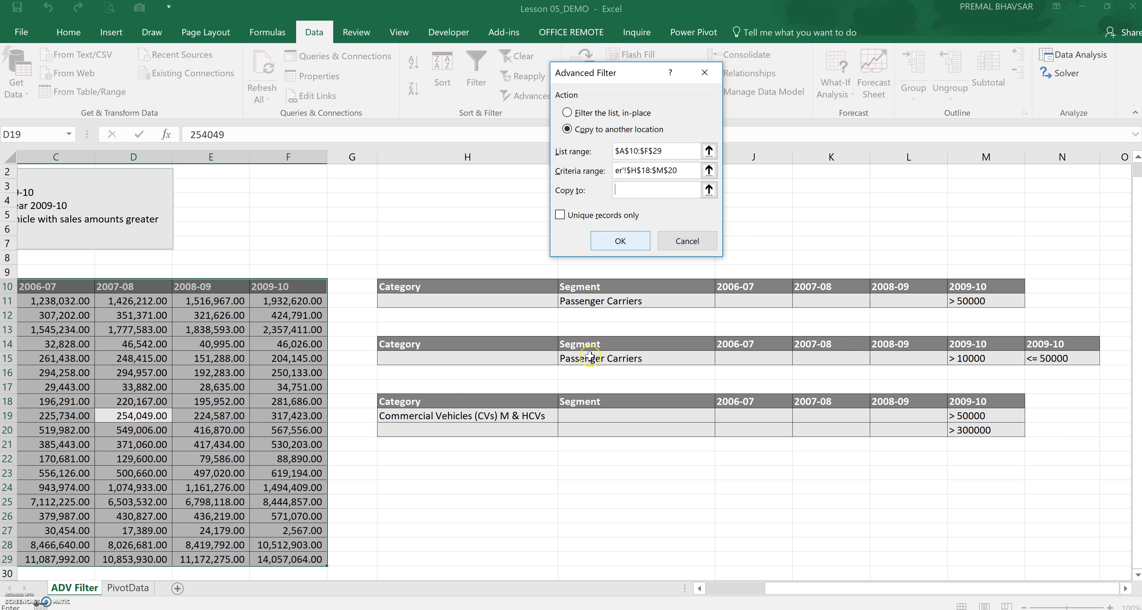
click(481, 471)
click(617, 243)
Review the extracted rows and their 2009-10 values against the criteria and the original data table
scroll(953, 412, down, 1)
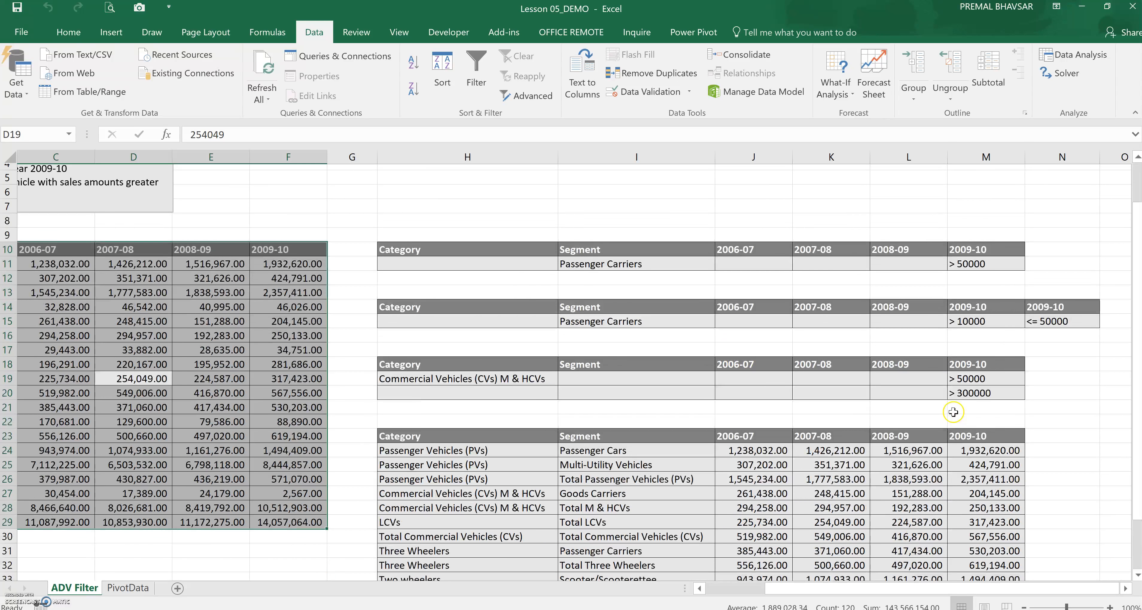
scroll(1031, 478, down, 2)
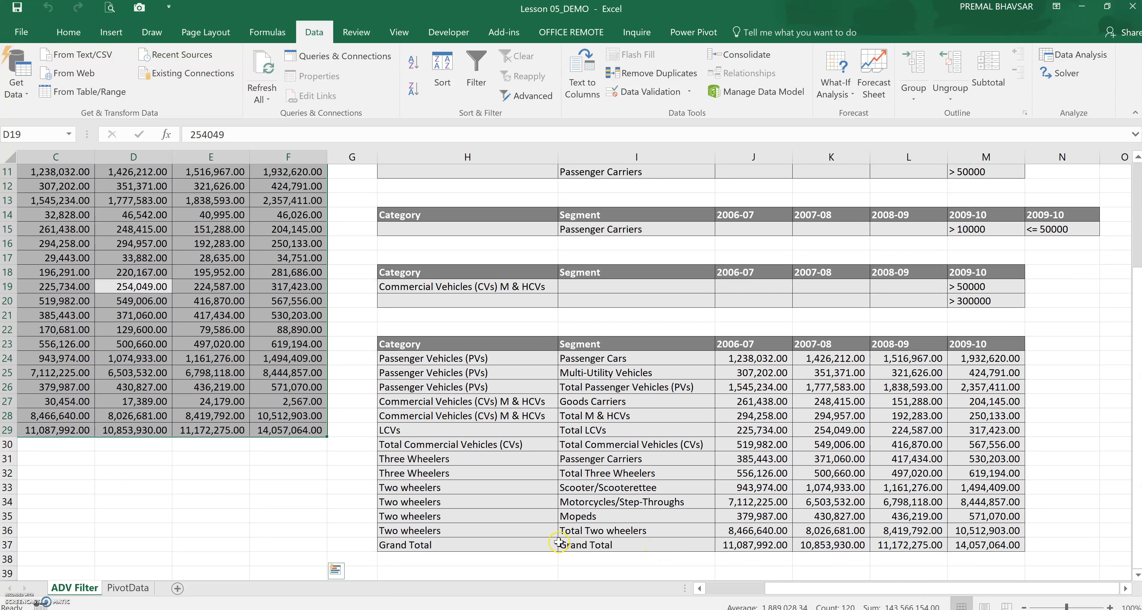
click(700, 589)
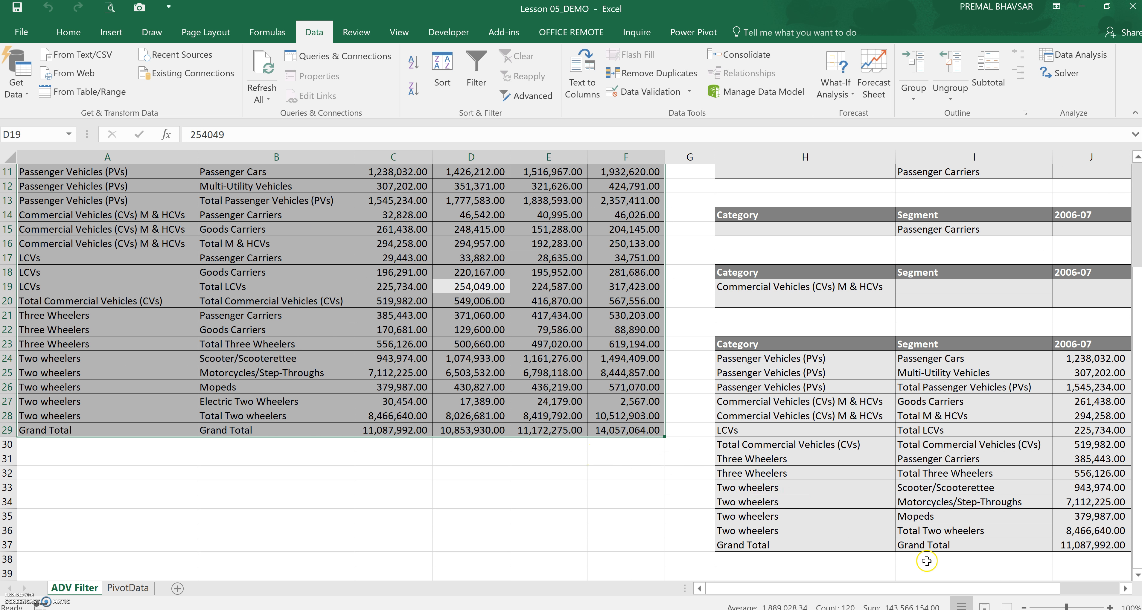
click(793, 493)
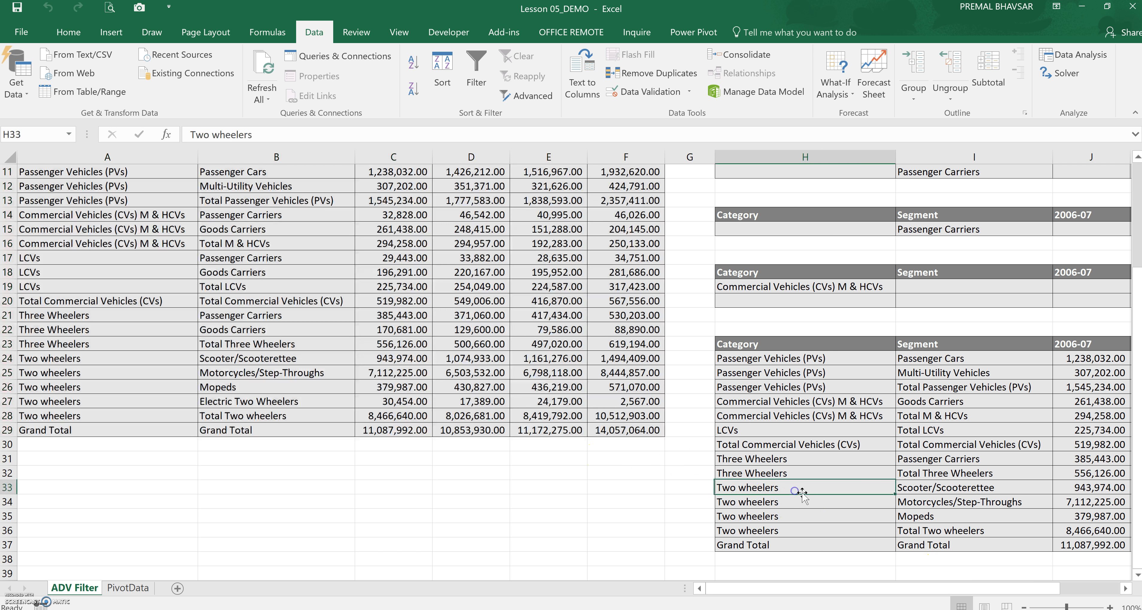
drag(1009, 588, 1039, 588)
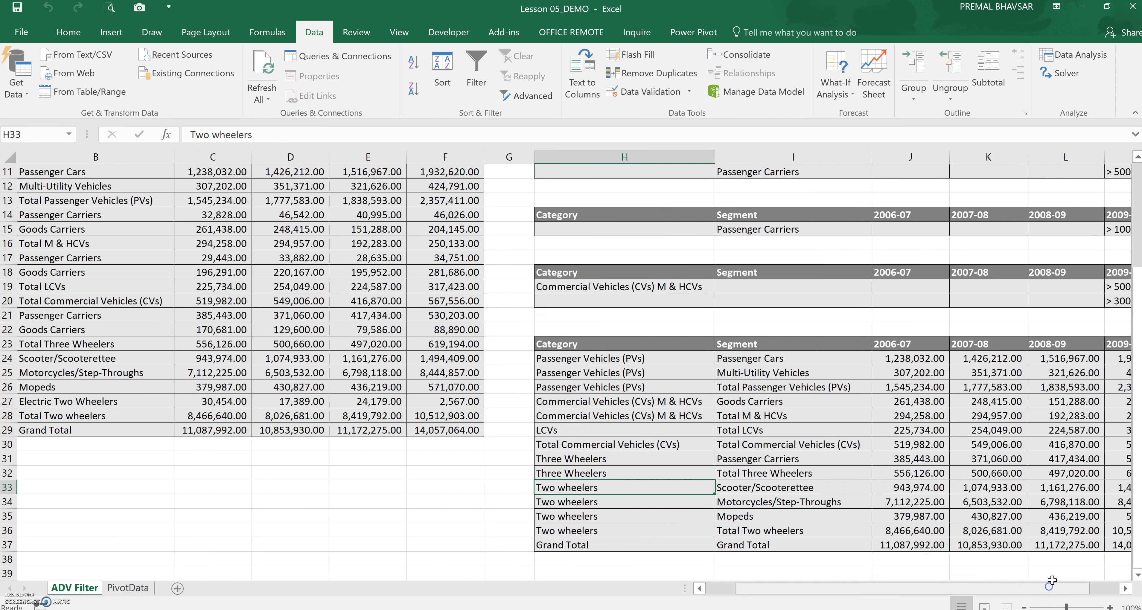
click(1101, 588)
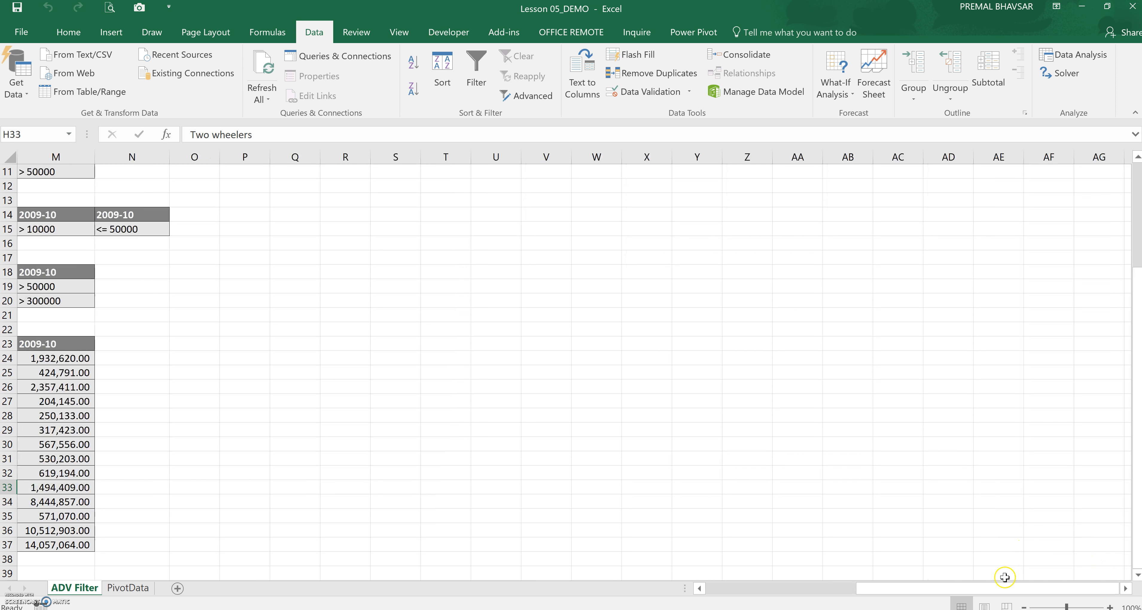
drag(991, 588, 926, 589)
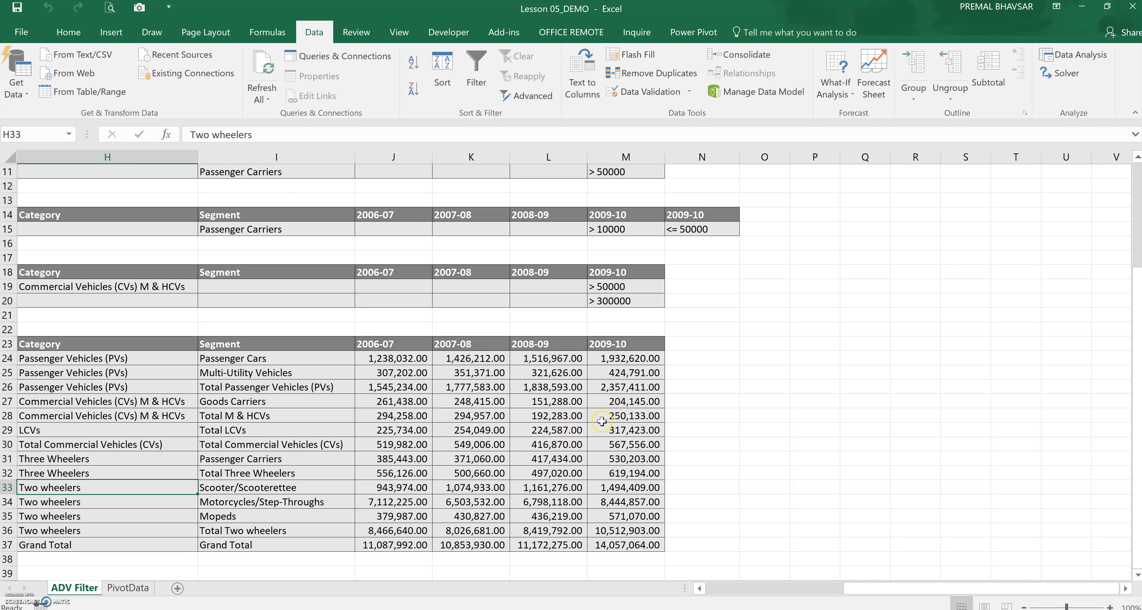
drag(618, 403, 616, 410)
click(790, 588)
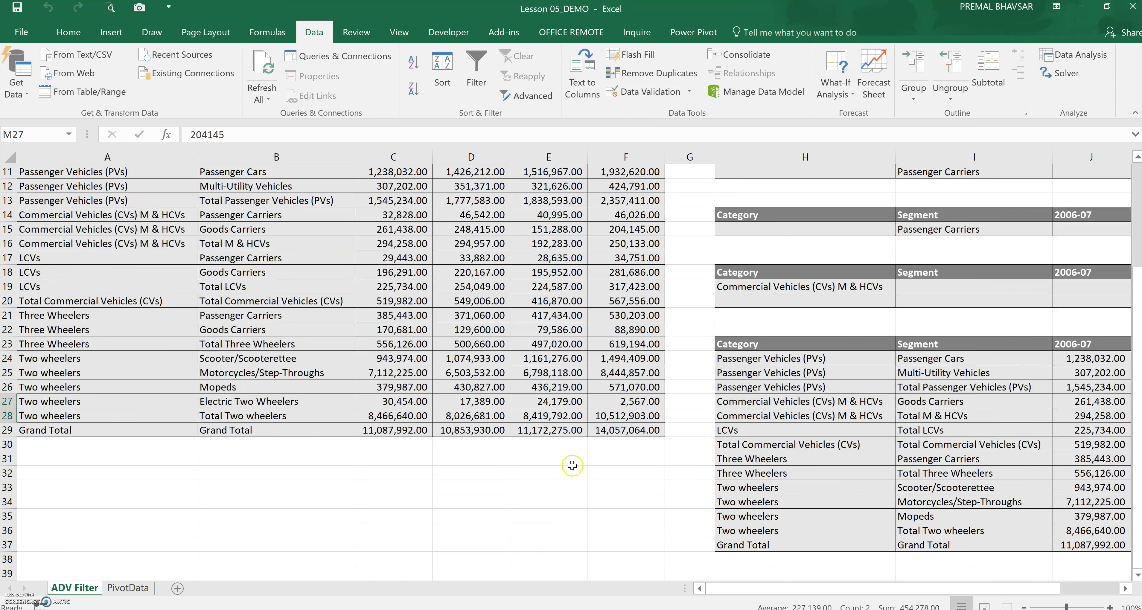
click(600, 215)
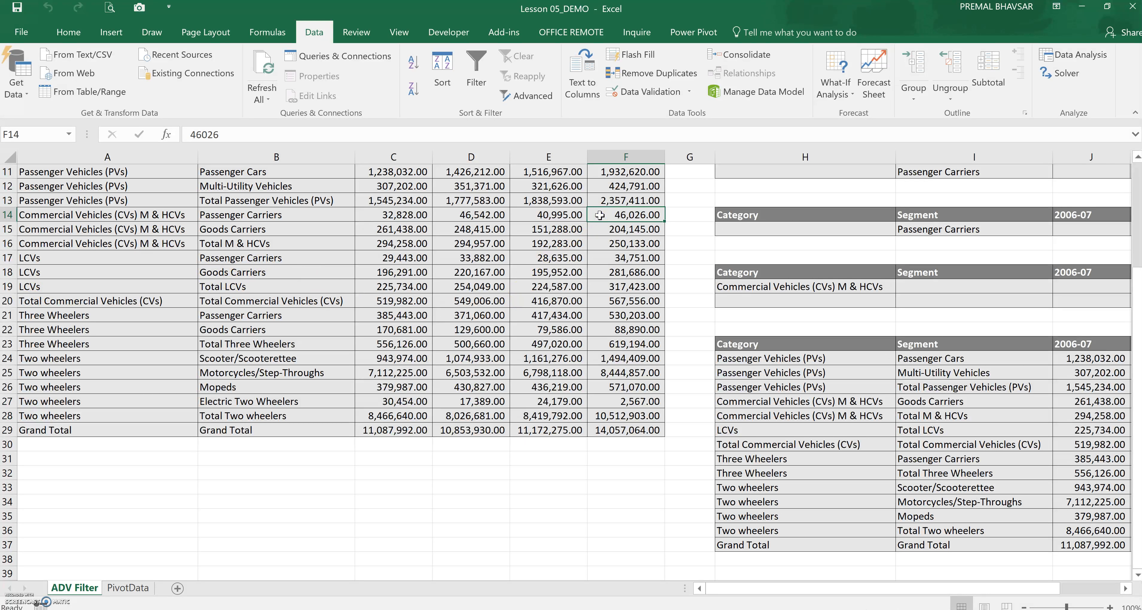
click(889, 430)
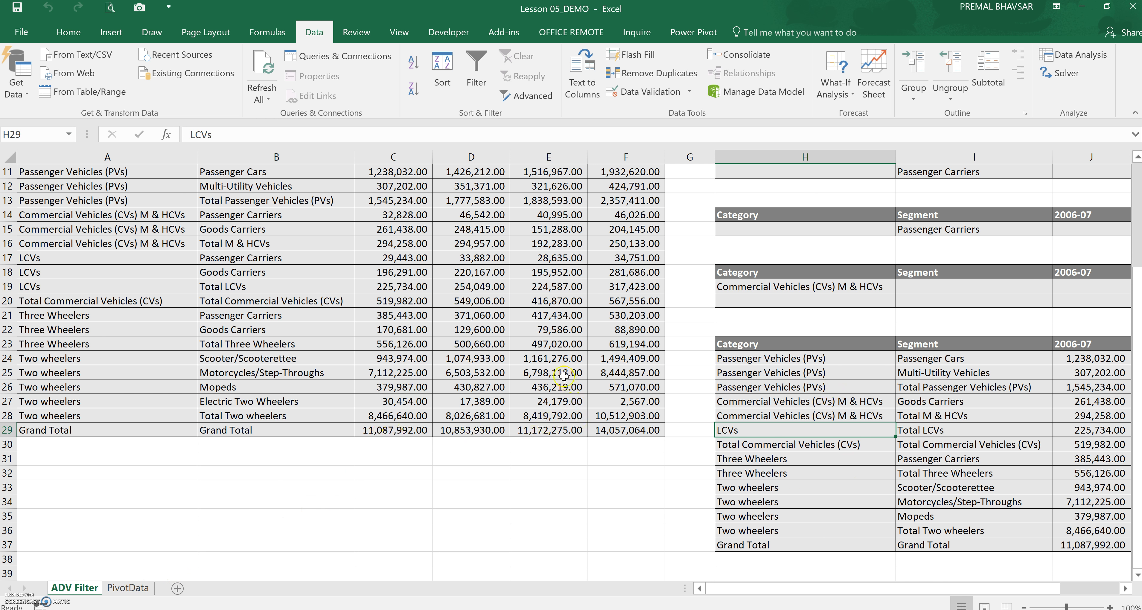
scroll(563, 376, up, 4)
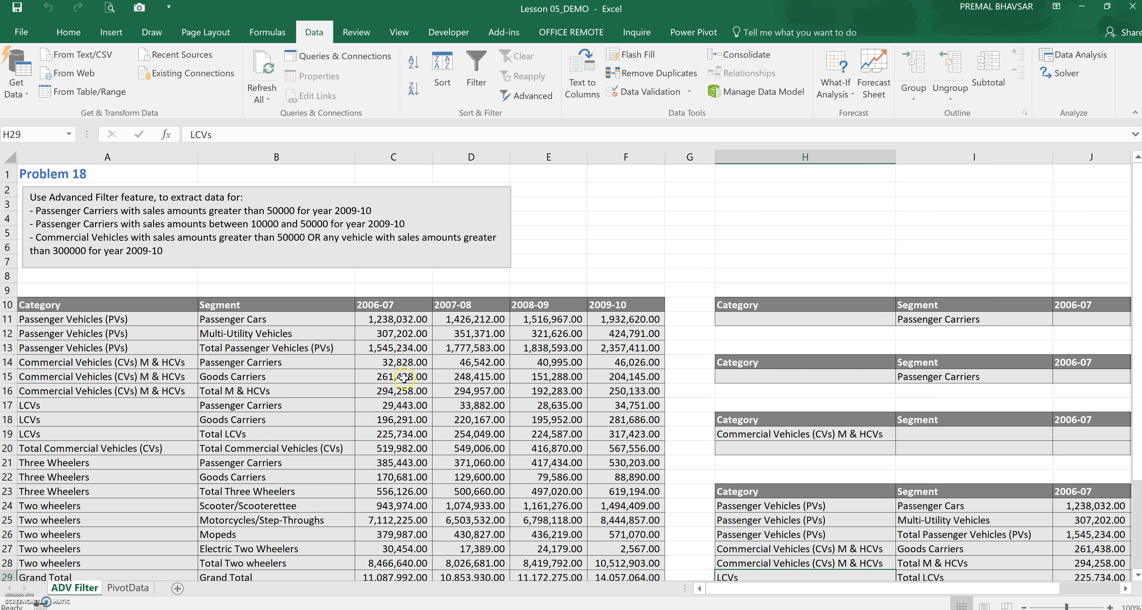
click(542, 287)
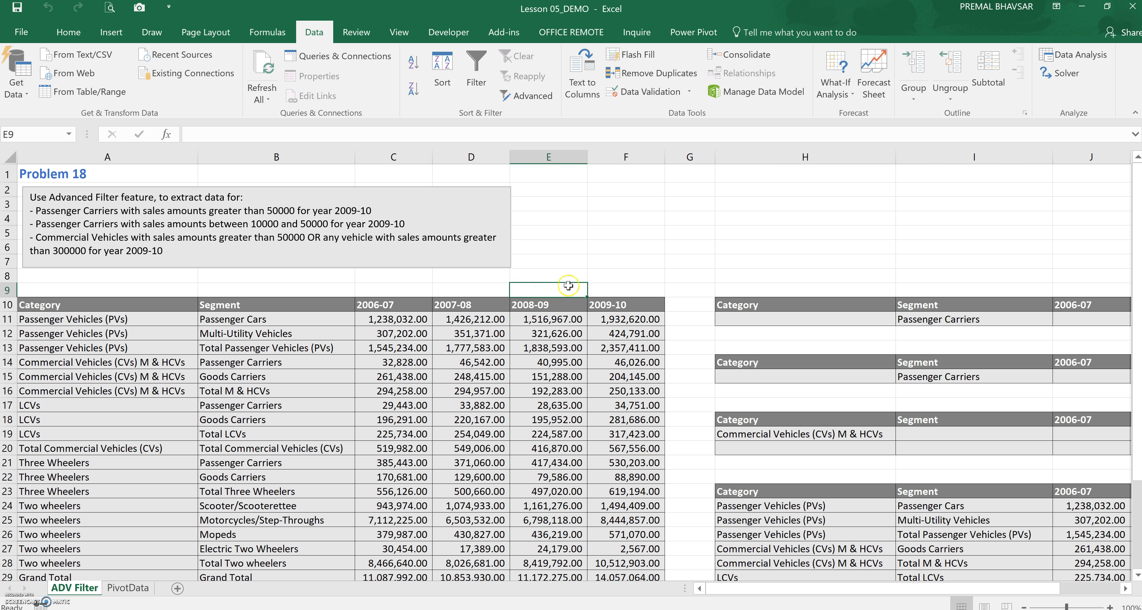
click(607, 287)
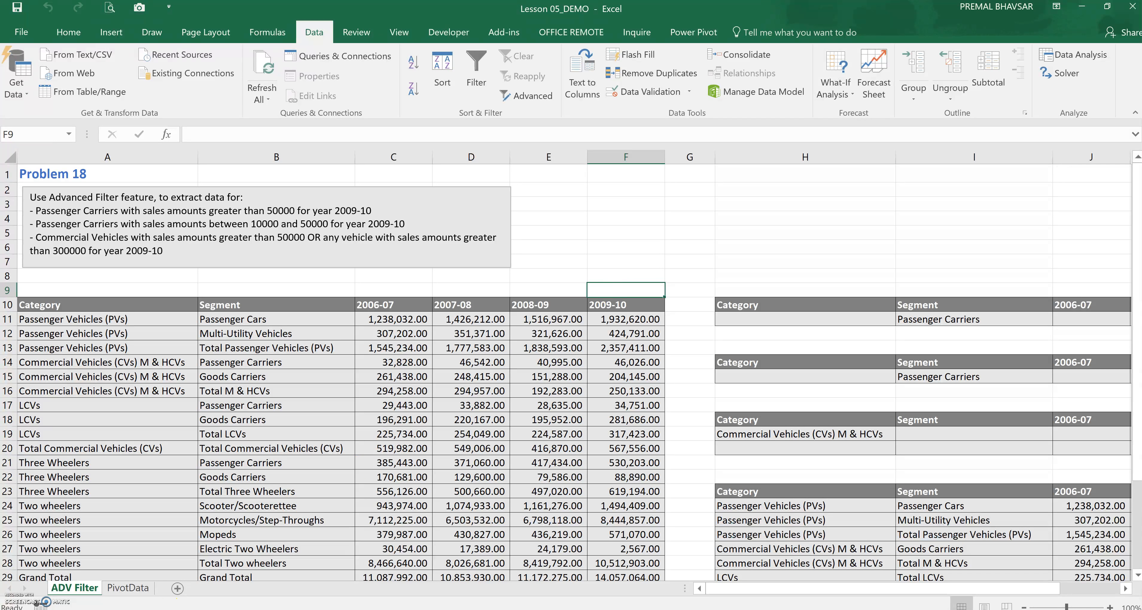
Switch to the PivotData sheet and examine the Sales Rep, Autos and Sales data
click(128, 588)
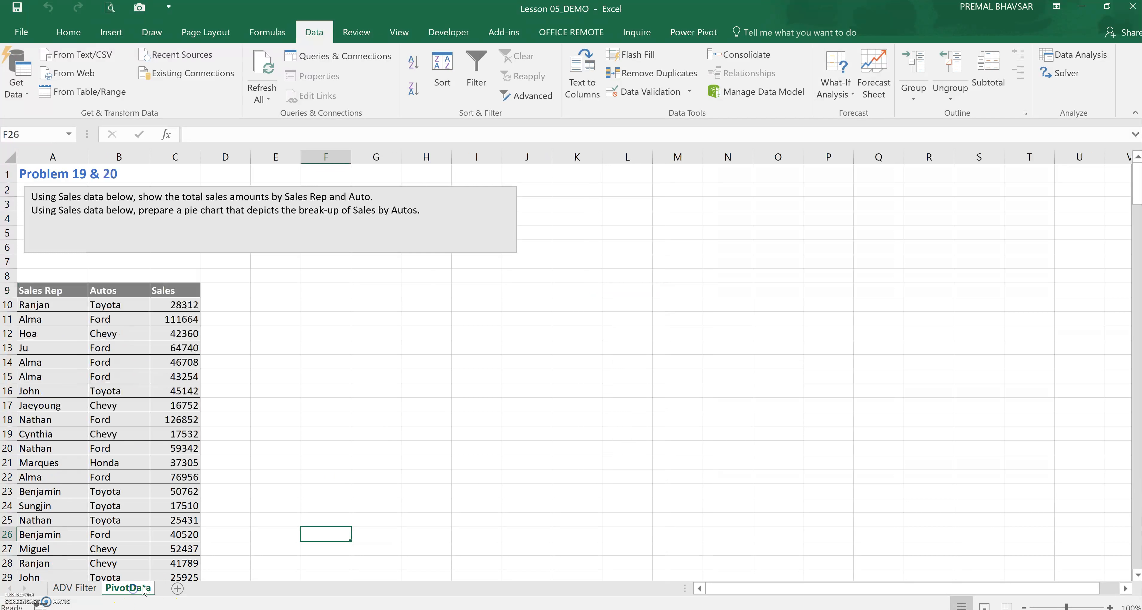
click(417, 392)
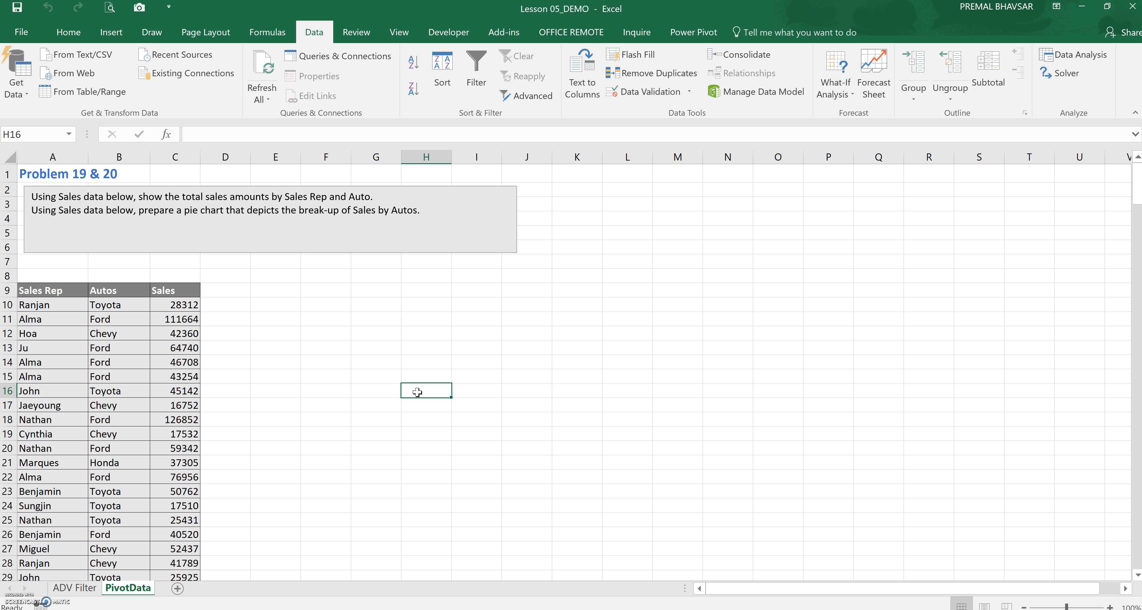
scroll(444, 397, down, 2)
click(157, 302)
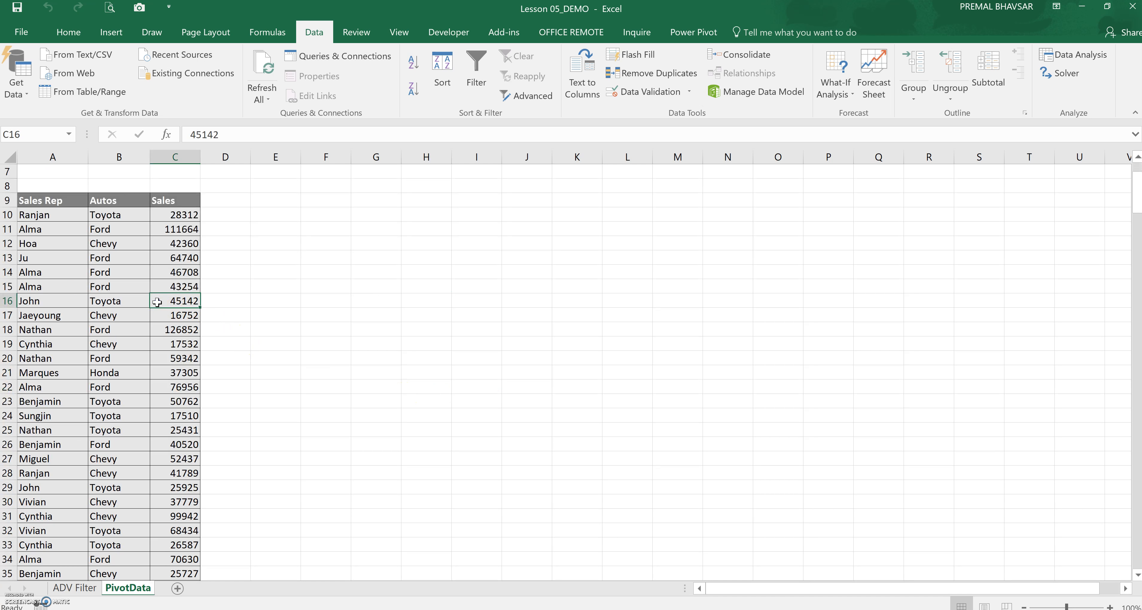
click(61, 262)
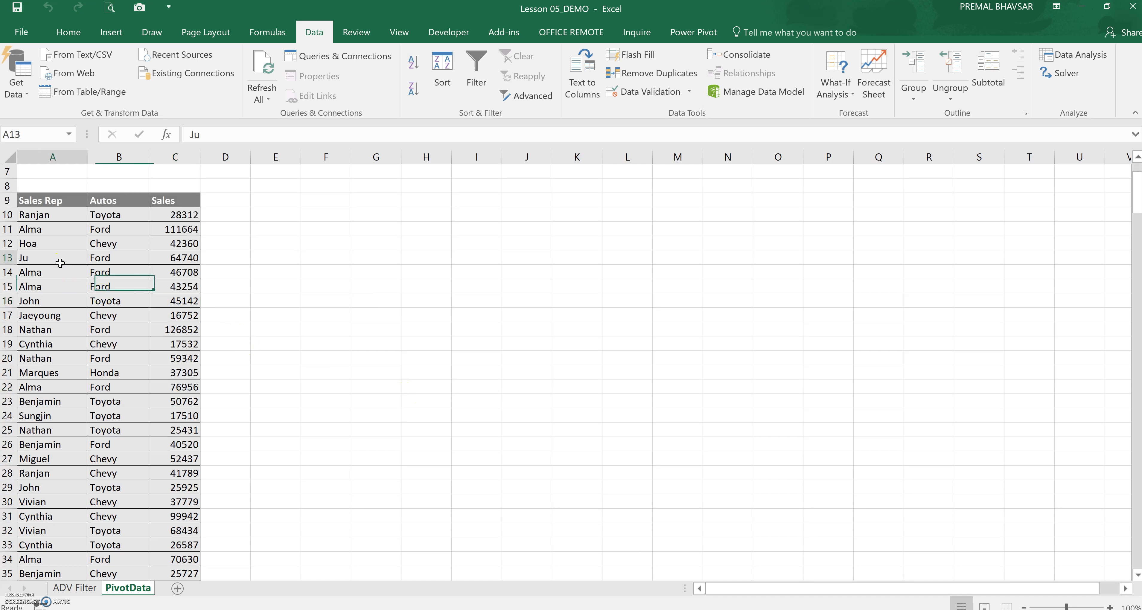
click(110, 255)
click(167, 214)
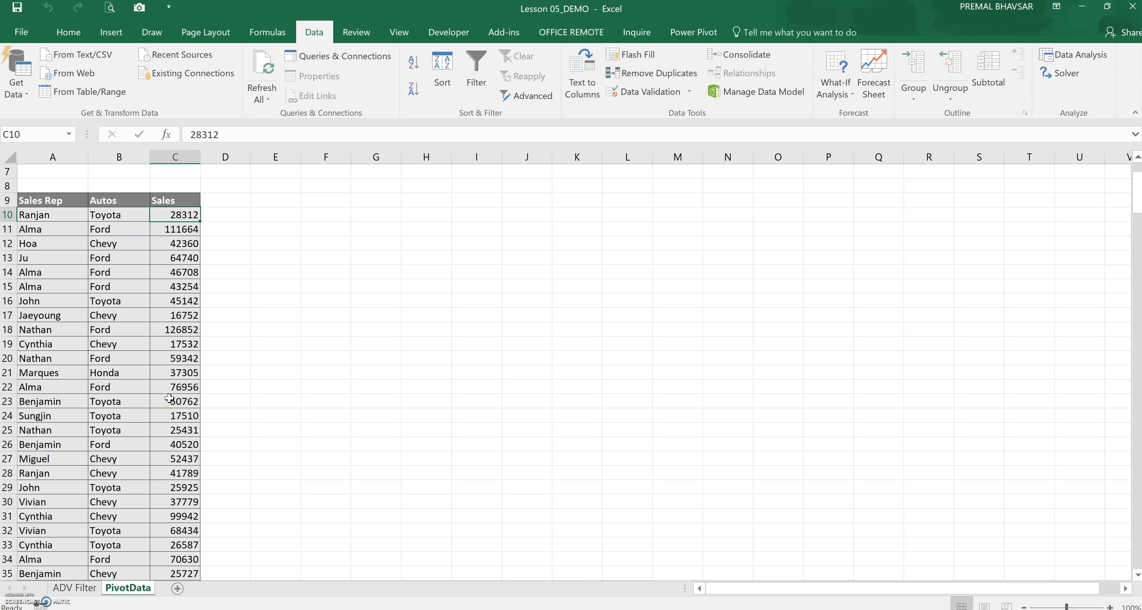
click(59, 213)
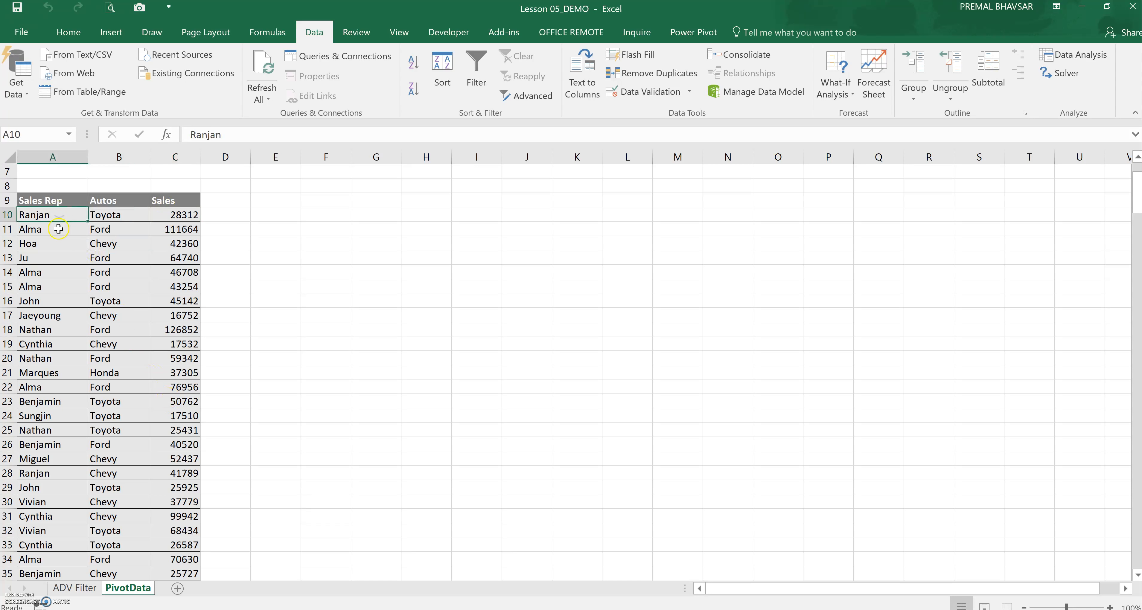
click(53, 476)
click(107, 476)
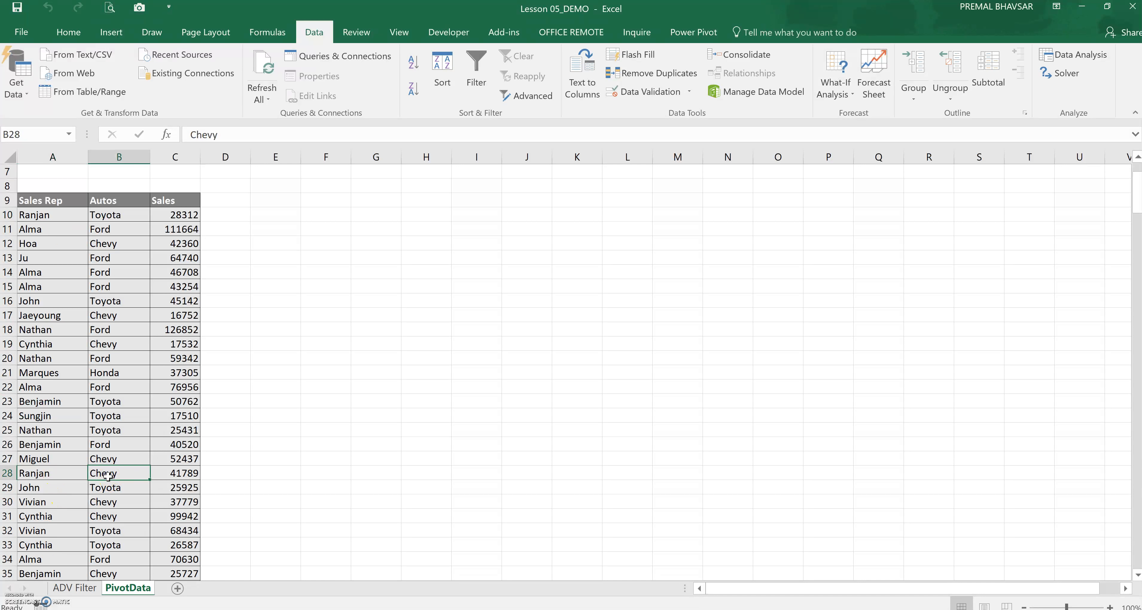
scroll(105, 472, up, 2)
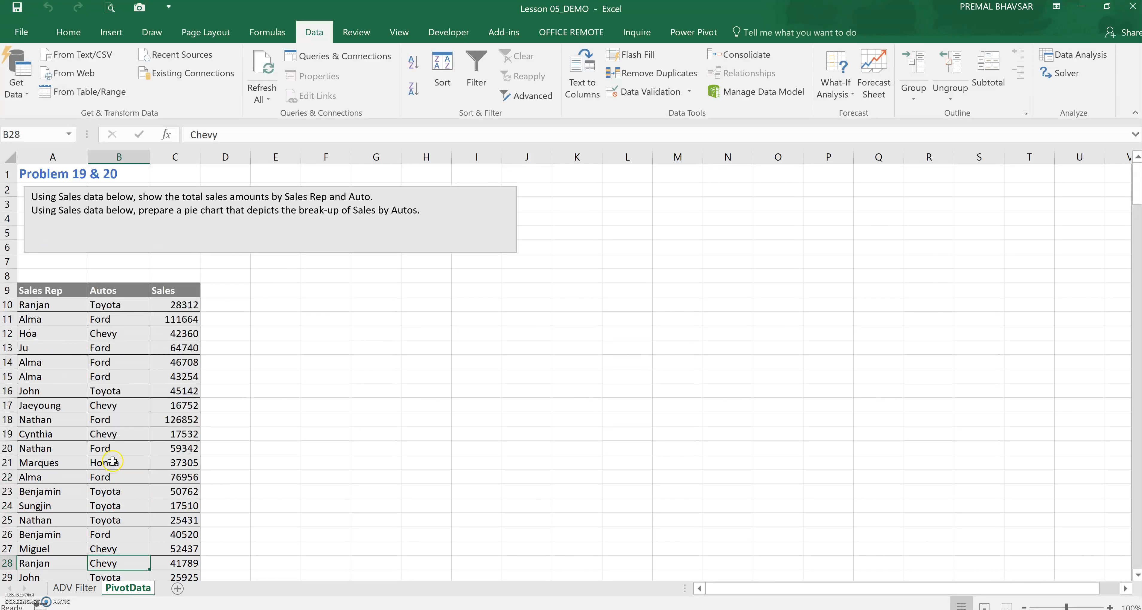
click(112, 439)
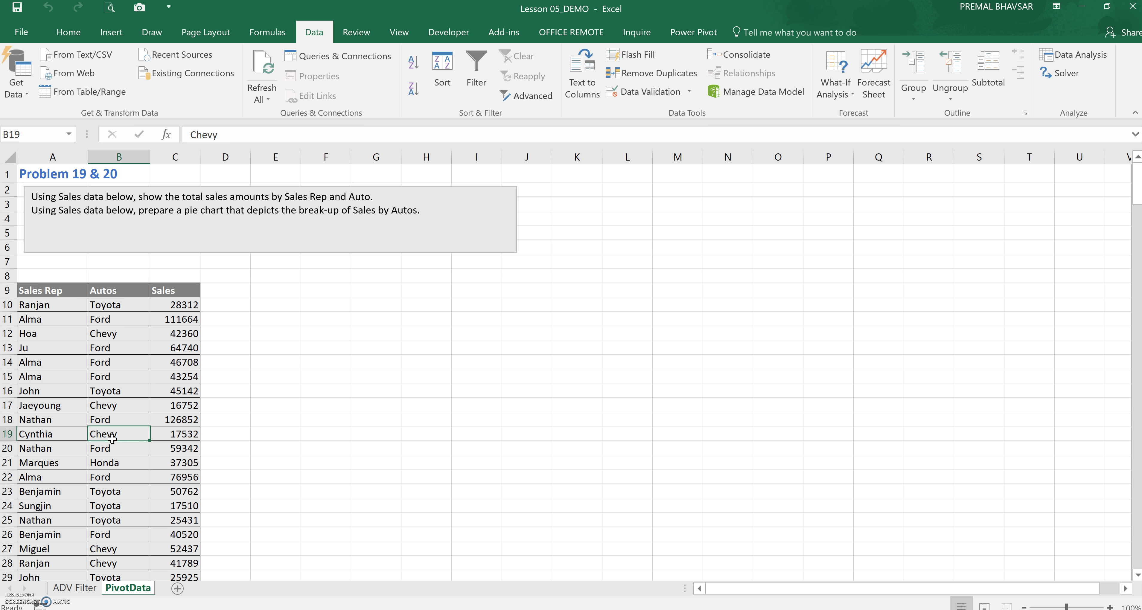
Create a PivotTable from the whole sales data range on a new worksheet
key(ctrl+a)
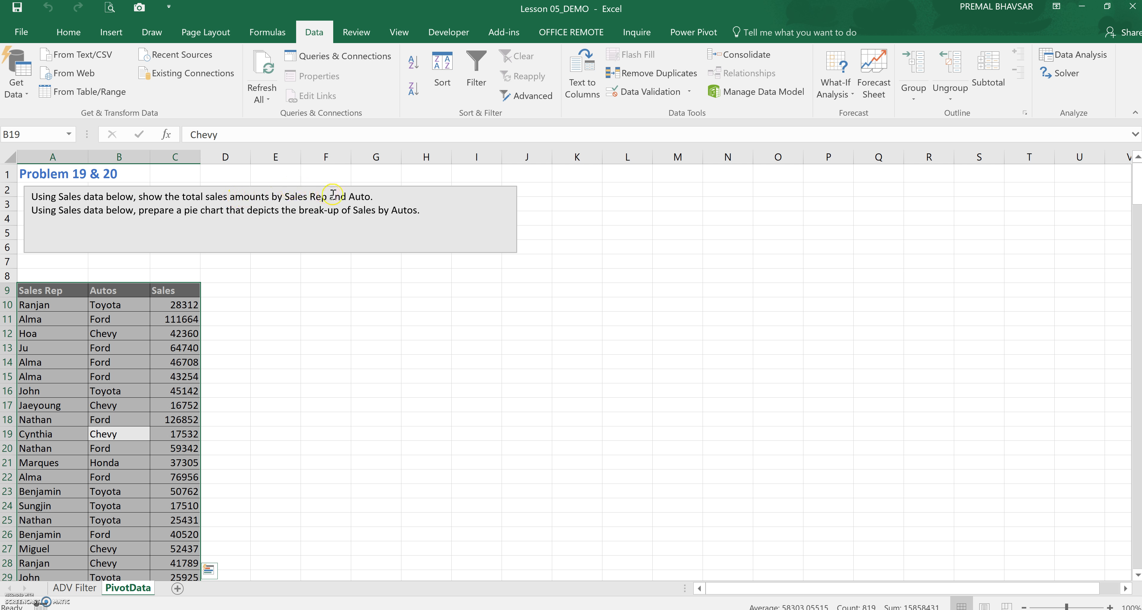
click(108, 34)
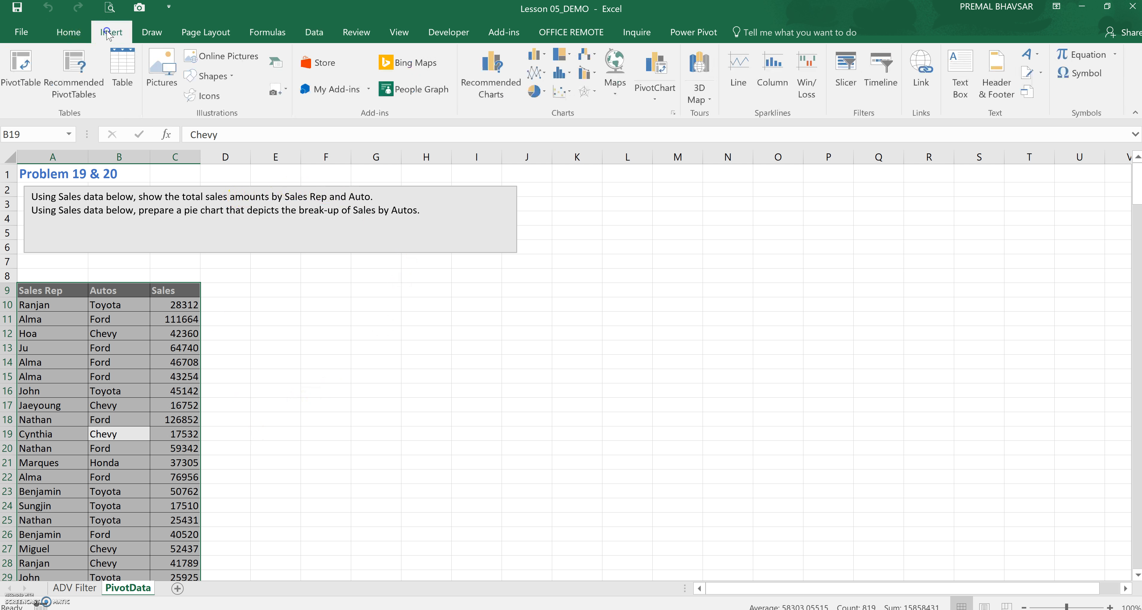
click(21, 69)
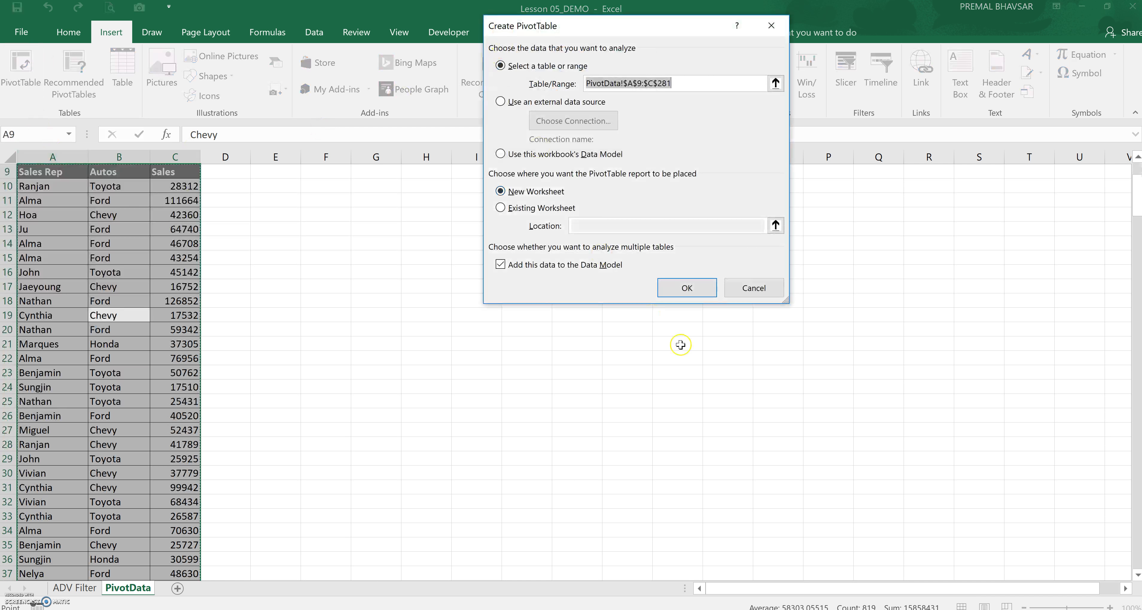
click(682, 285)
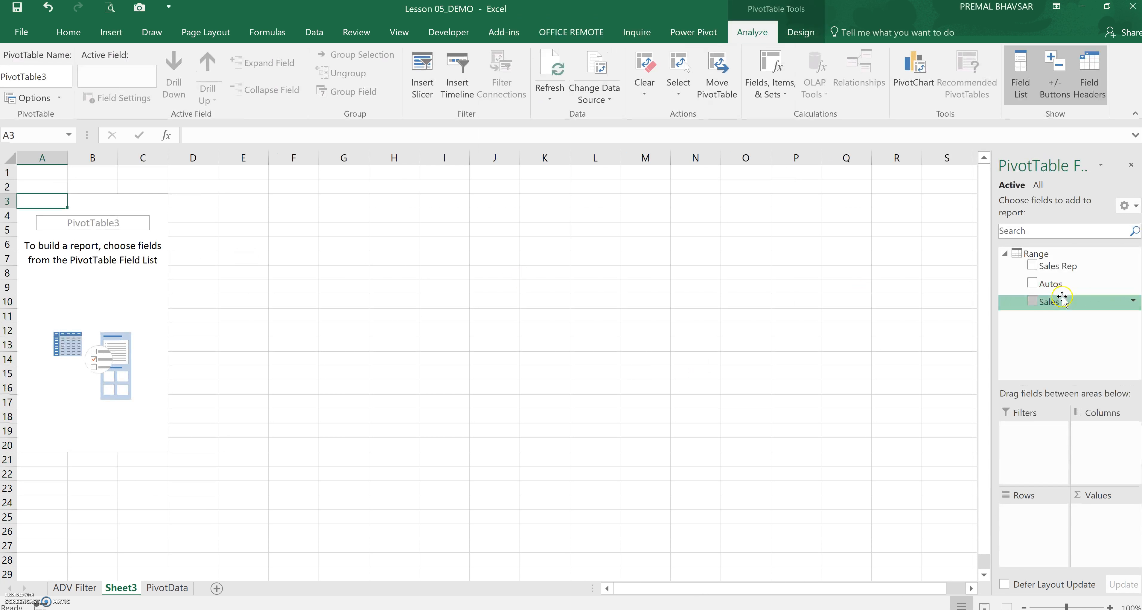
Place Sales Rep in the PivotTable rows, Autos in columns and Sales in values
drag(1059, 266, 1039, 507)
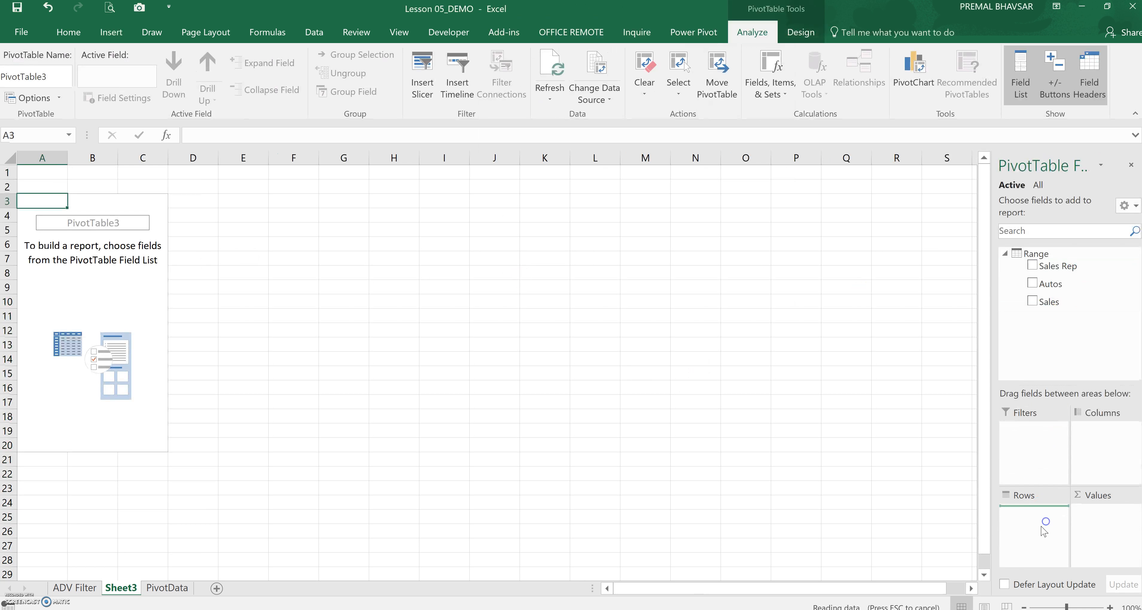
drag(1064, 286, 1111, 439)
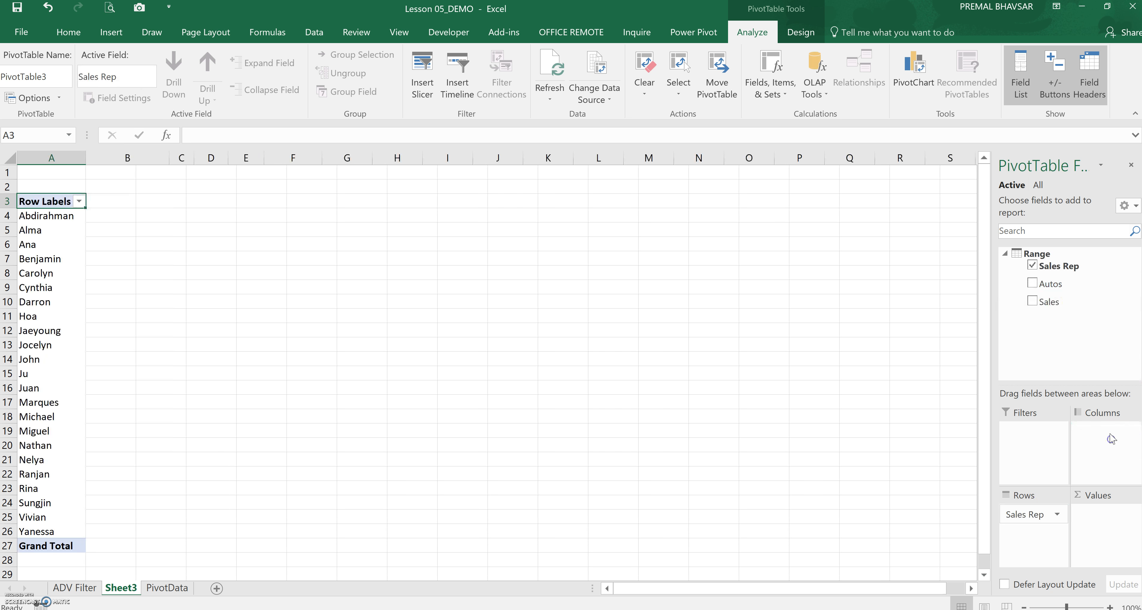
drag(1048, 301, 1095, 514)
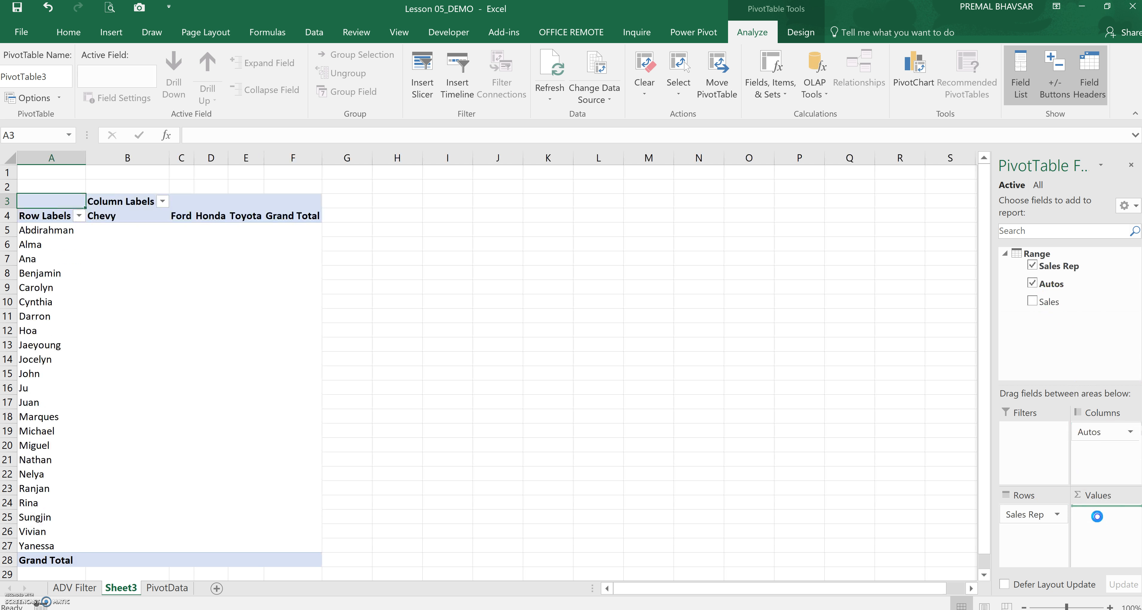
click(575, 356)
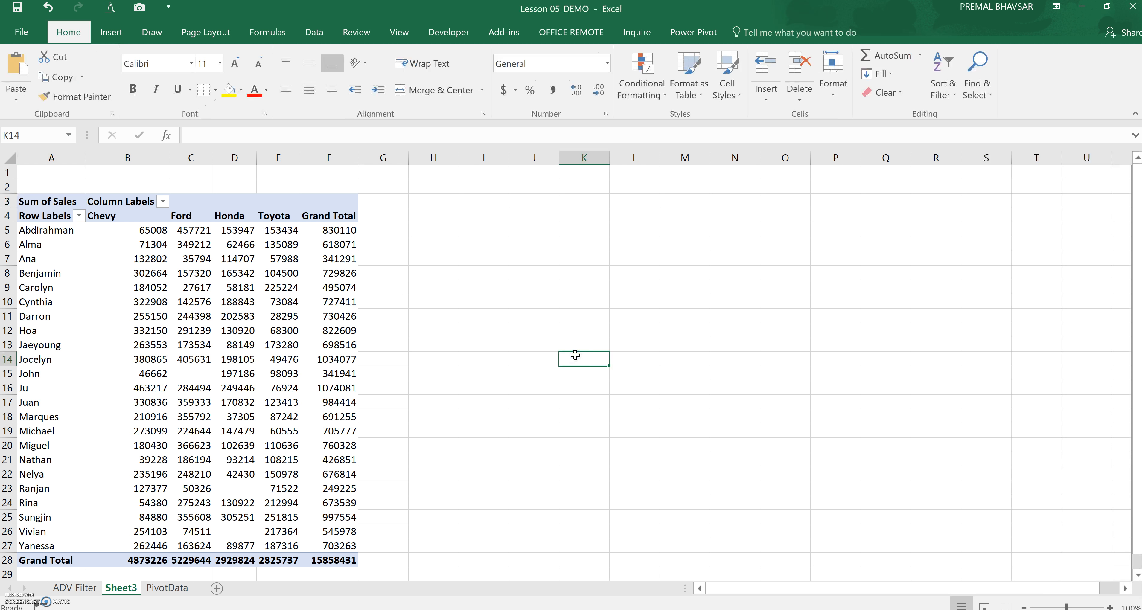
Examine the PivotTable's sales values for individual reps and autos and the Grand Total column
click(235, 244)
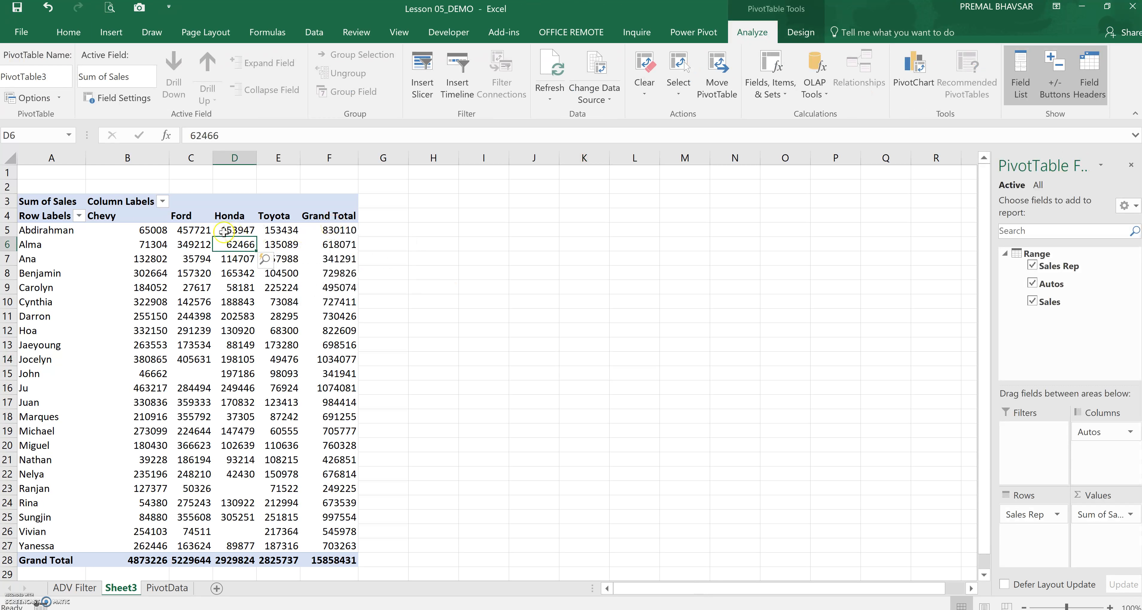
click(147, 218)
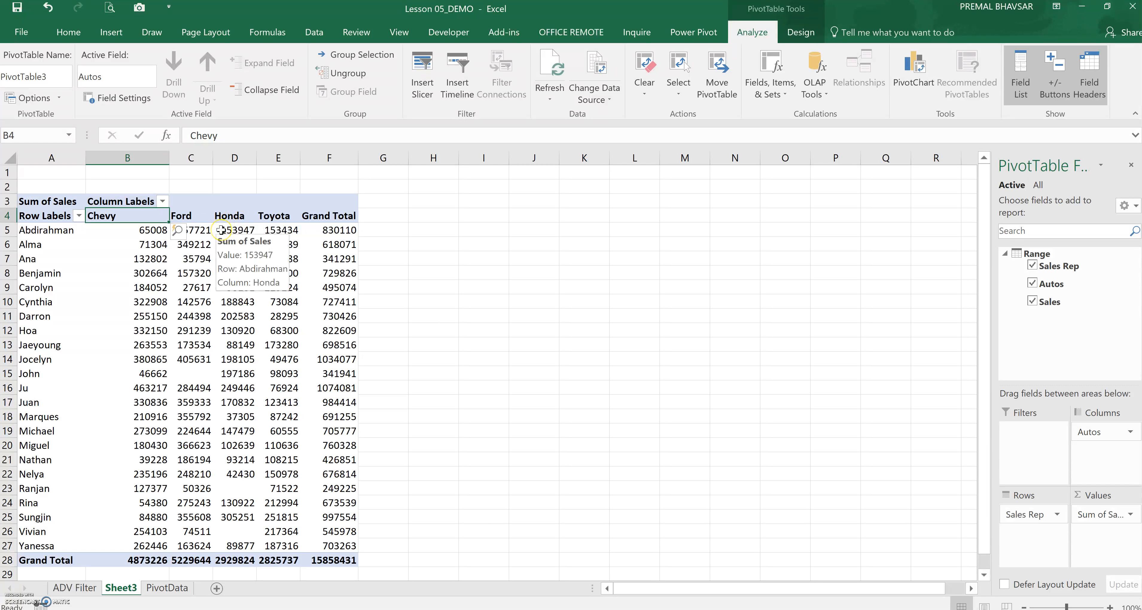
click(325, 246)
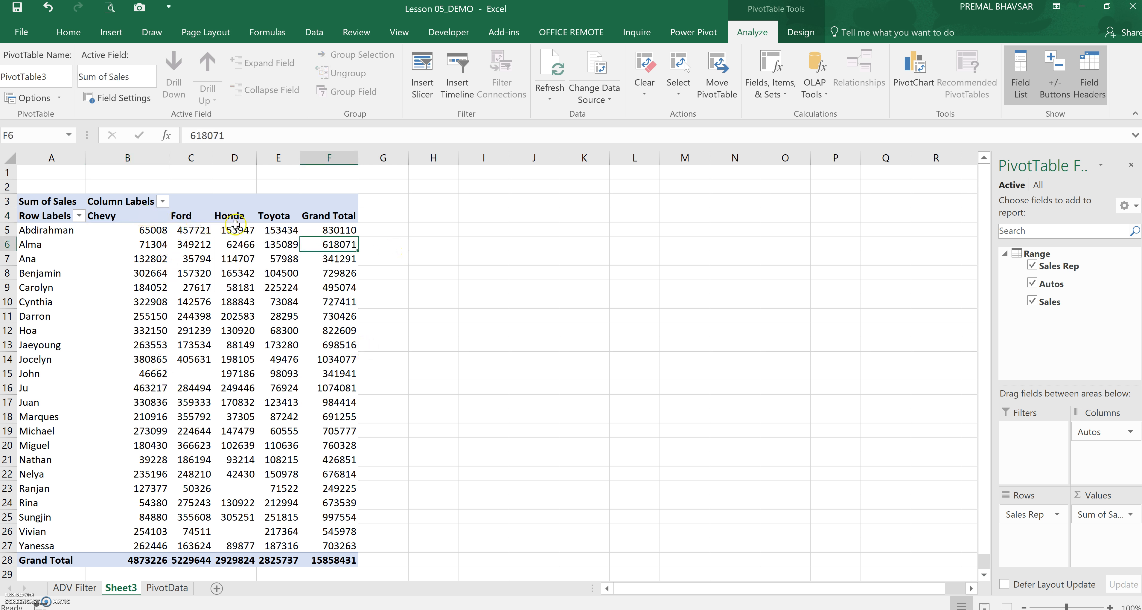
click(288, 214)
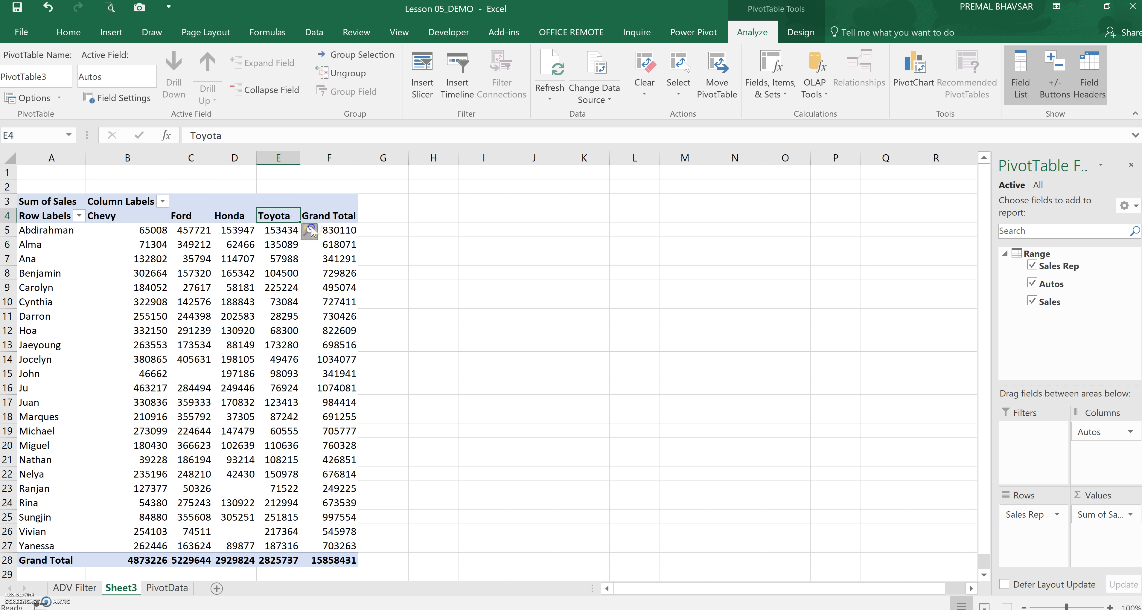
click(309, 230)
click(574, 155)
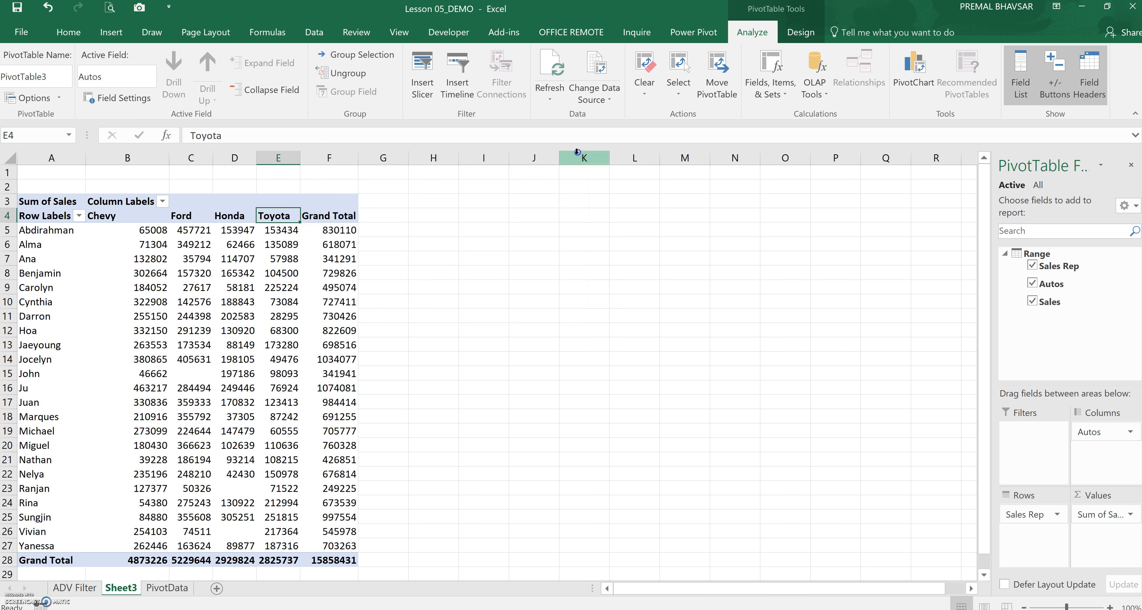
click(565, 257)
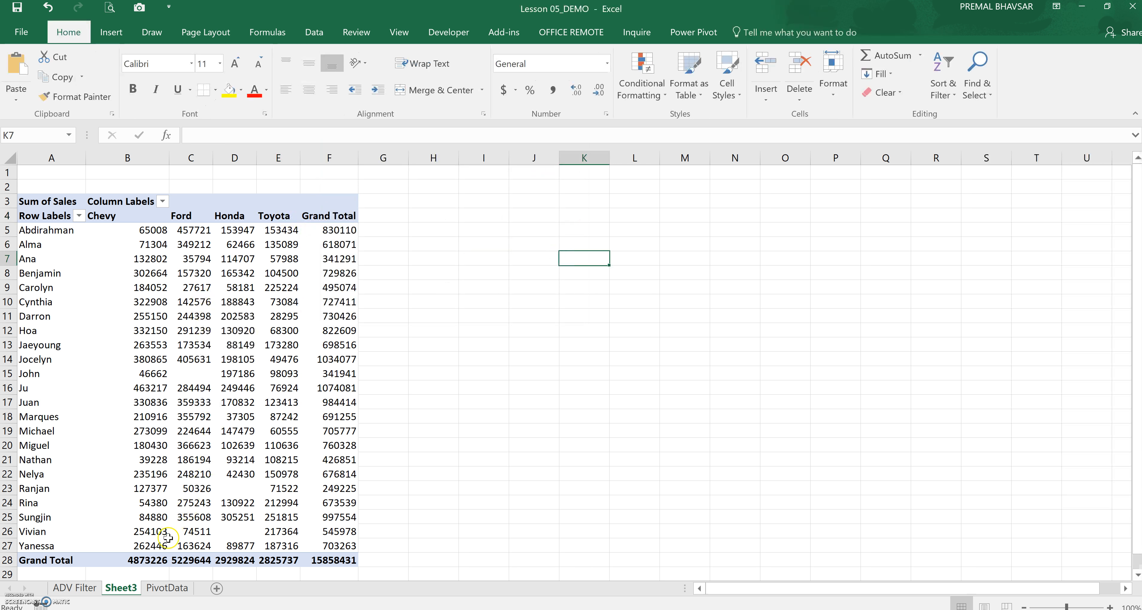
Create a new PivotTable from the full PivotData sales range on a new worksheet
click(167, 587)
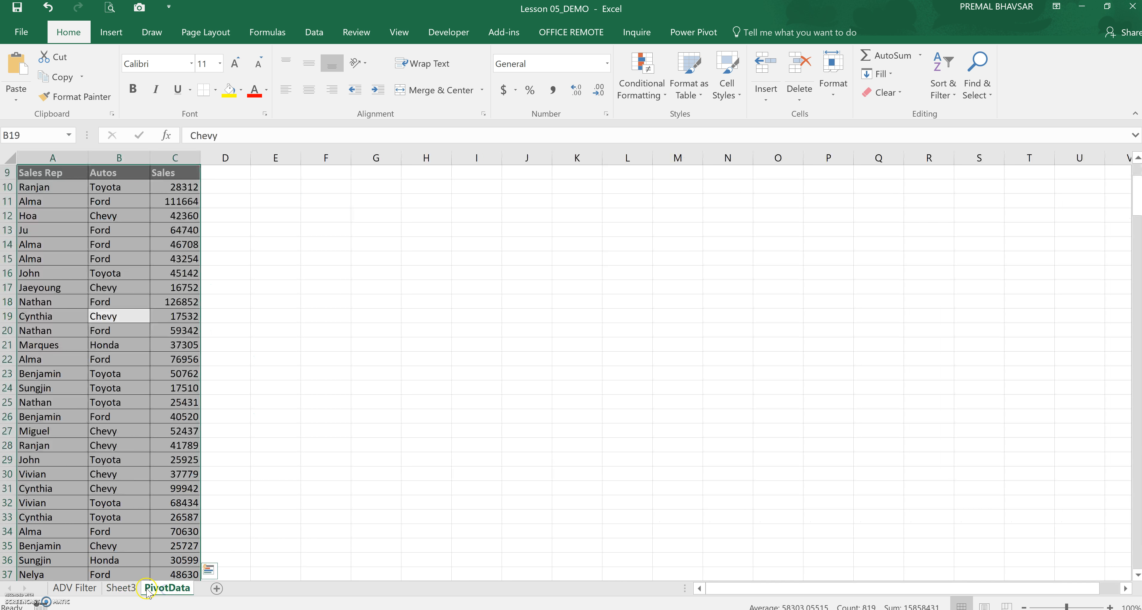
click(347, 461)
scroll(390, 283, up, 3)
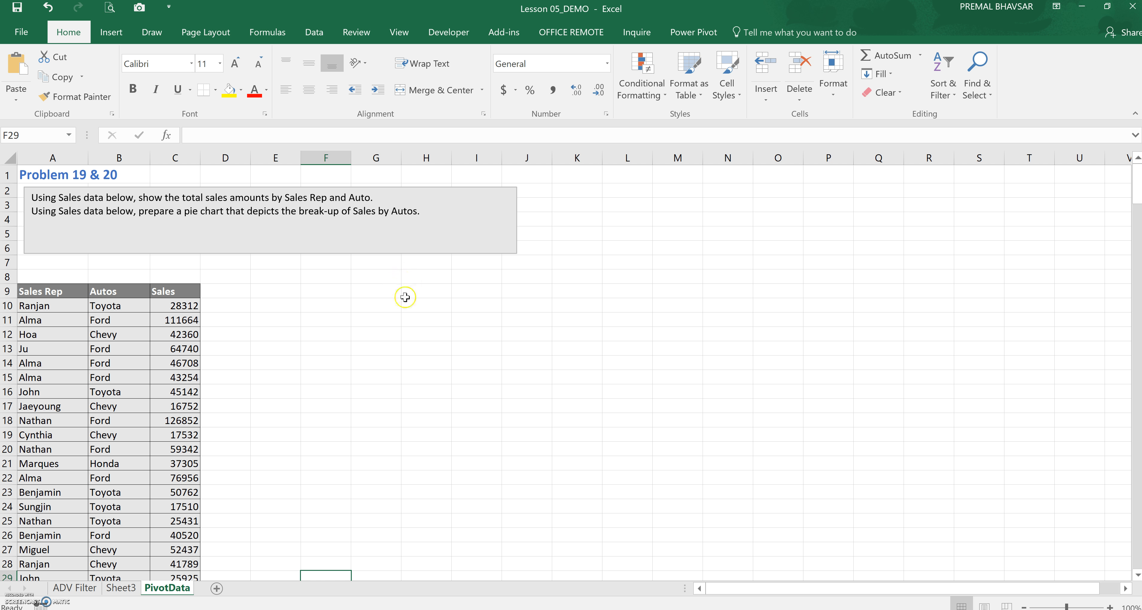
click(396, 306)
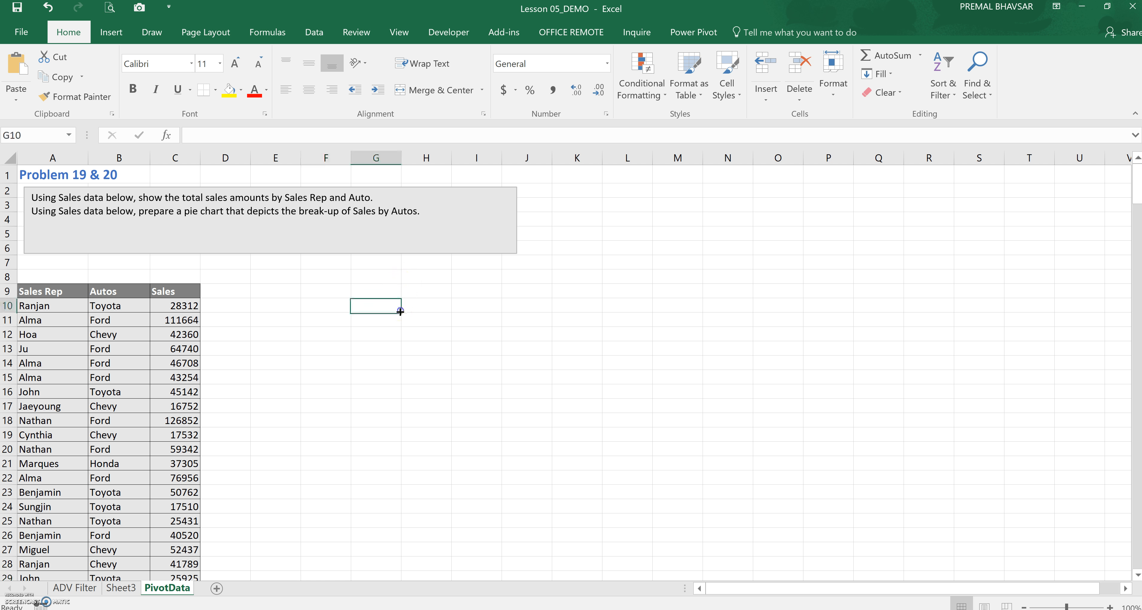
click(153, 480)
key(ctrl+a)
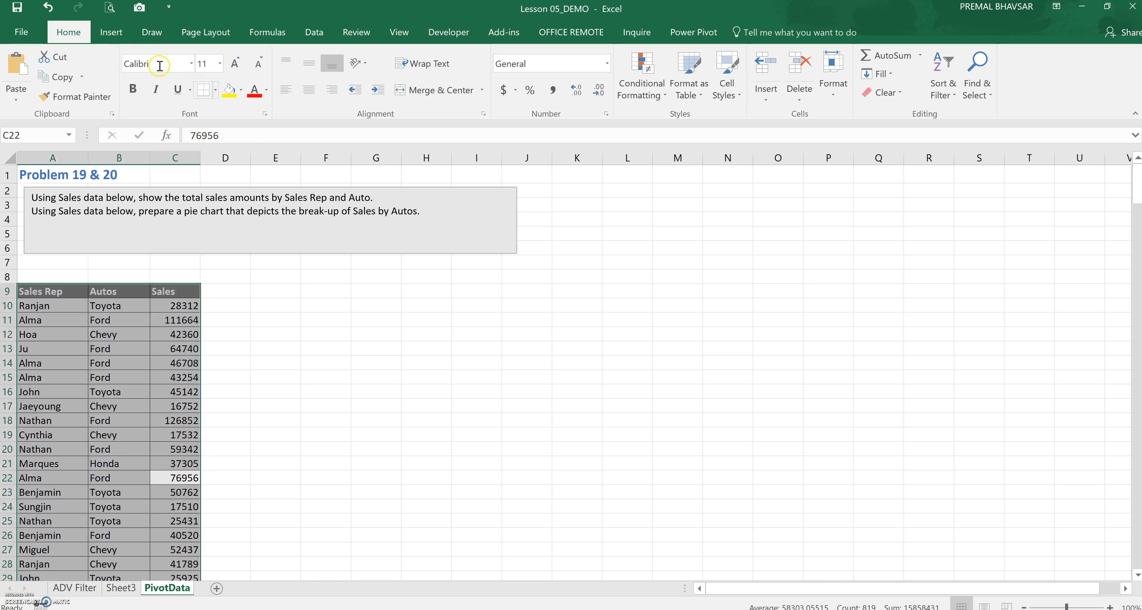
click(111, 32)
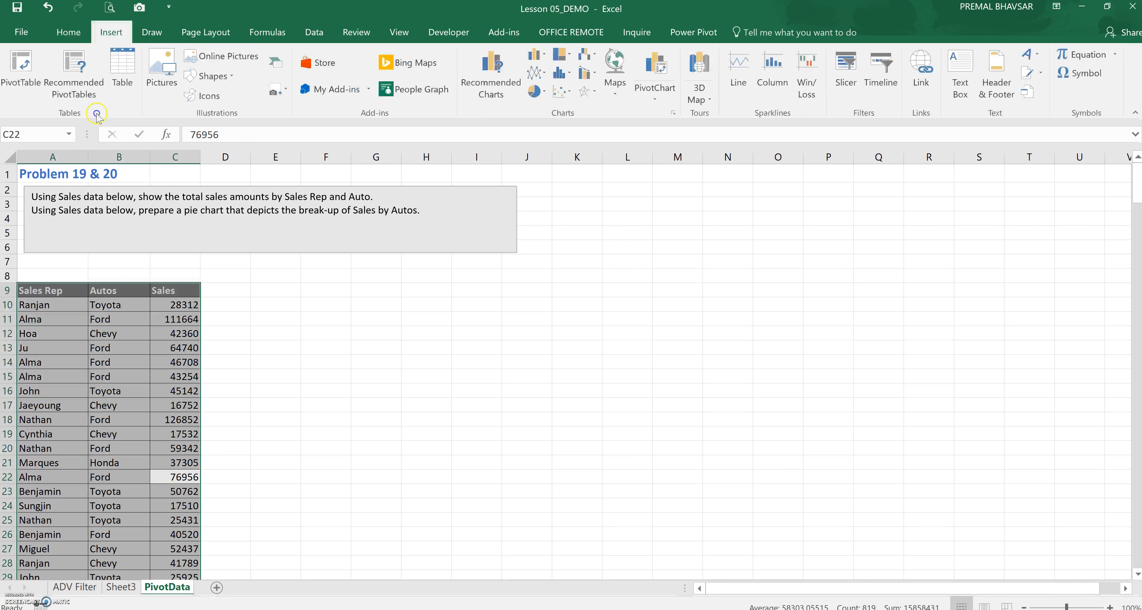
click(21, 71)
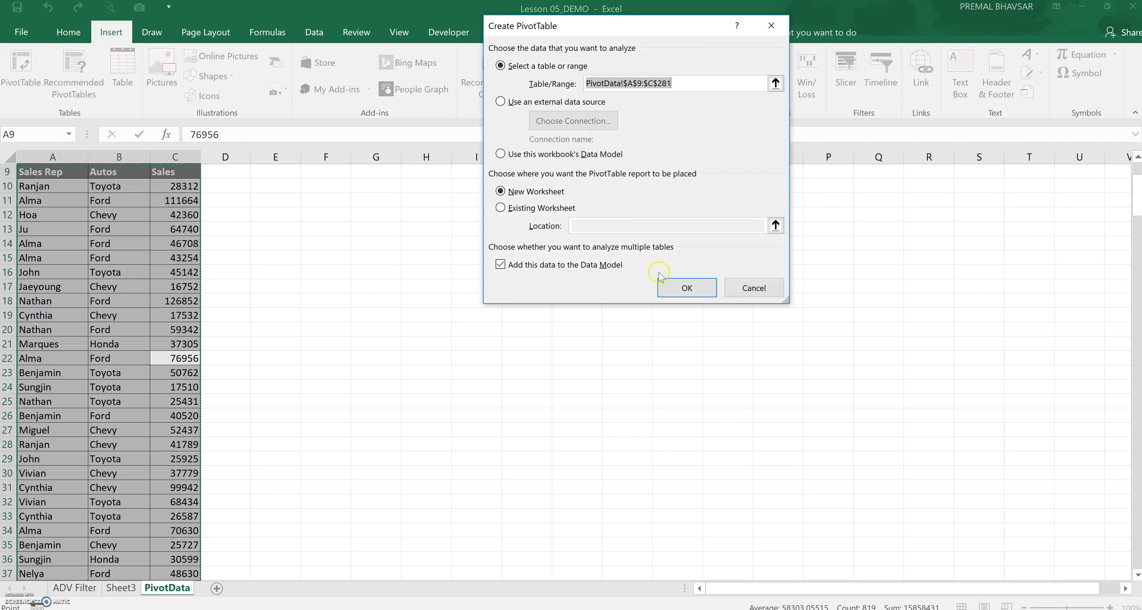
click(664, 284)
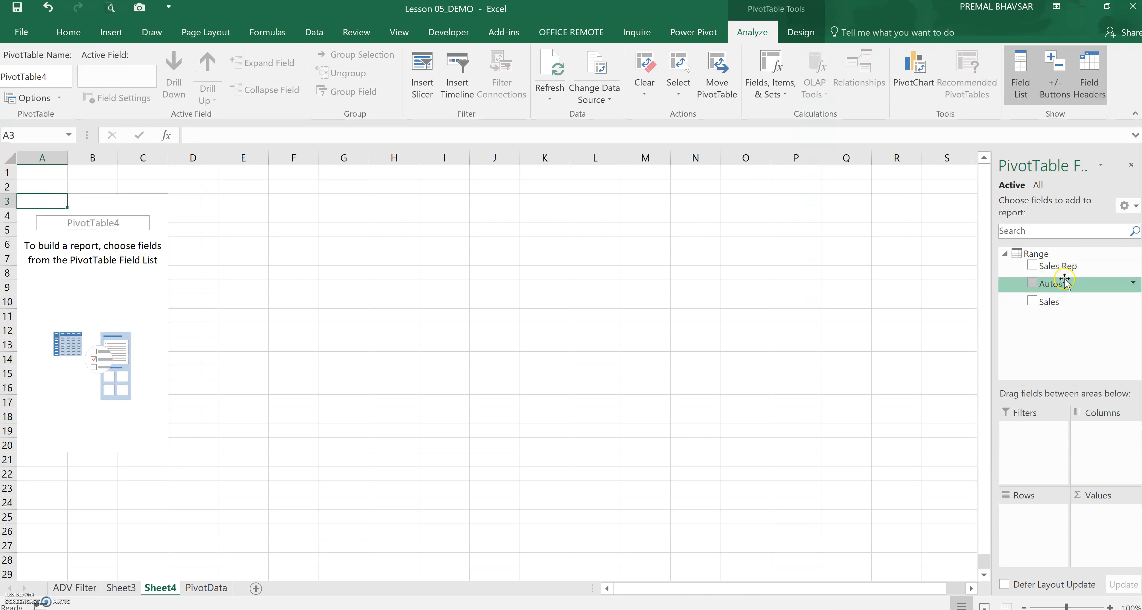
Add Sales Rep to the new PivotTable's rows and Sales to its values
click(1064, 266)
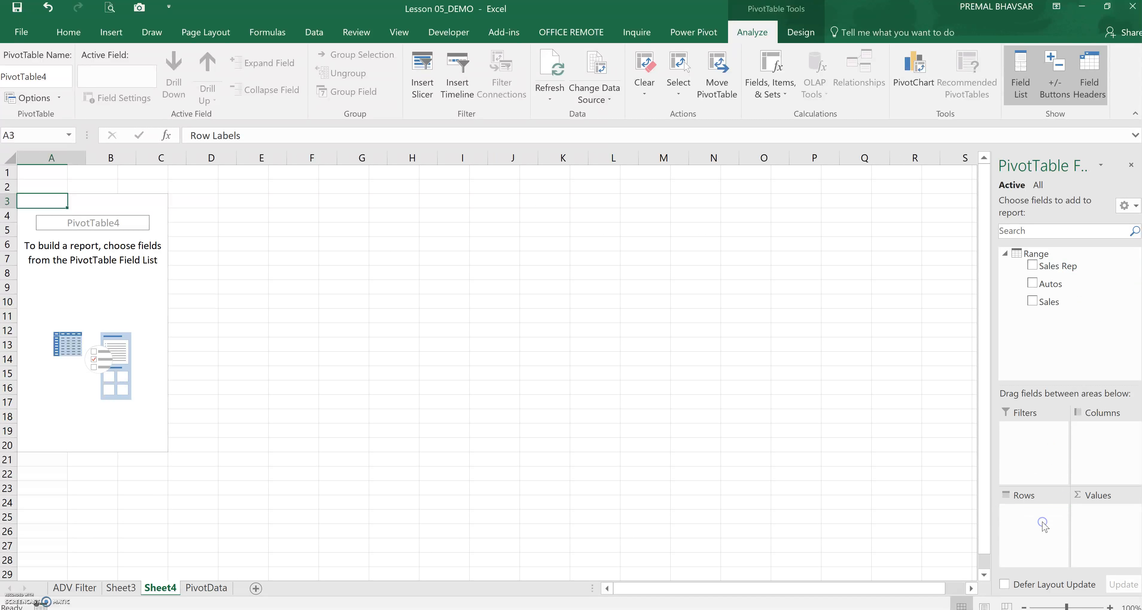
drag(1064, 301, 1101, 521)
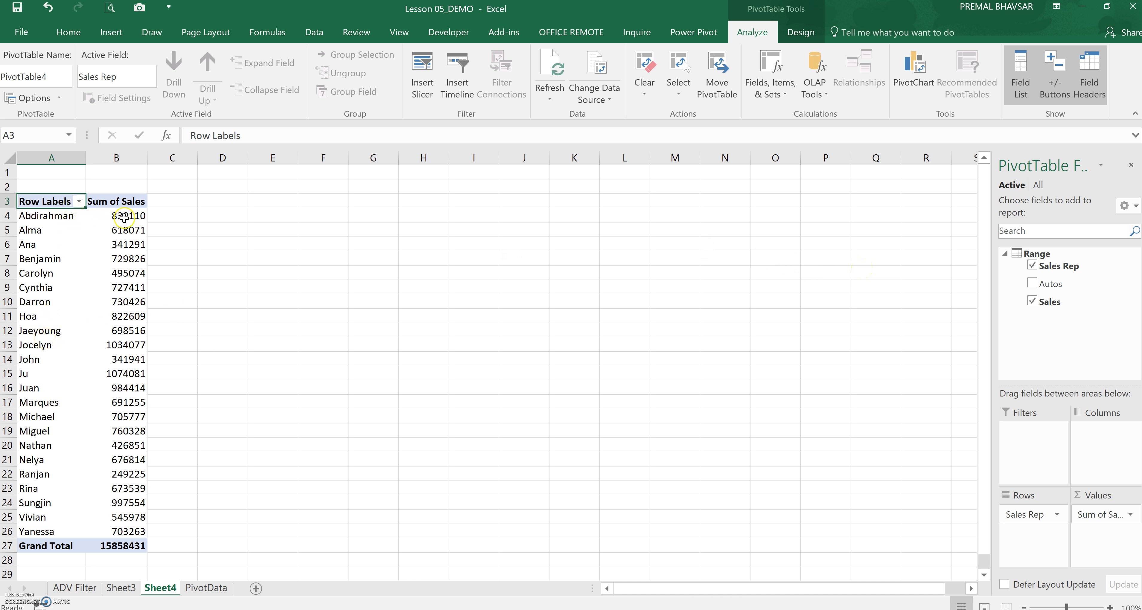
click(121, 342)
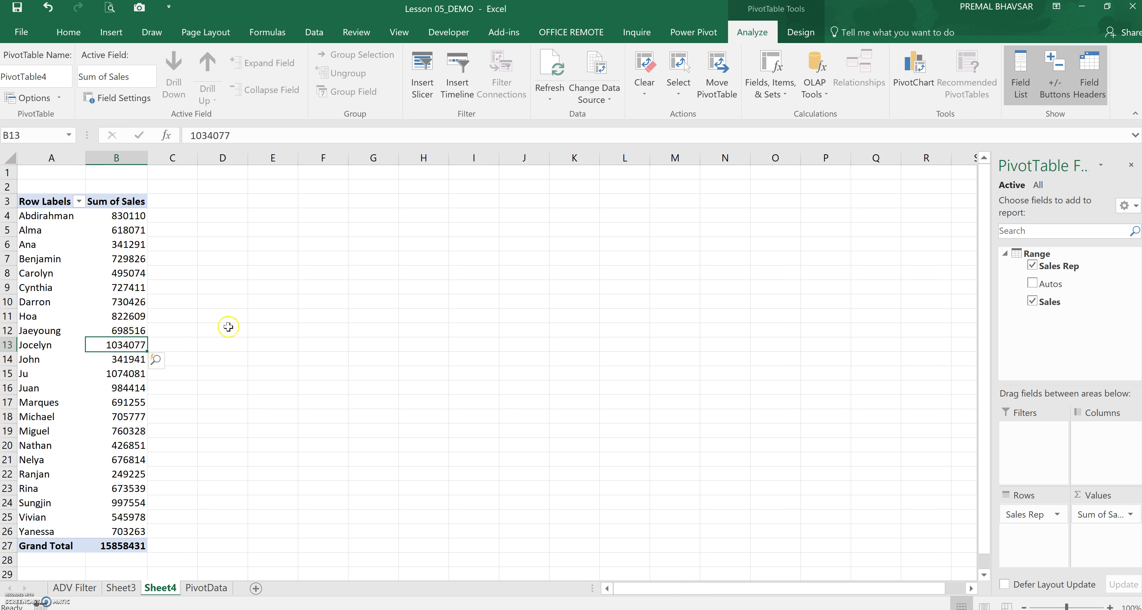
Replace Sales Rep with Autos in the PivotTable rows
click(913, 71)
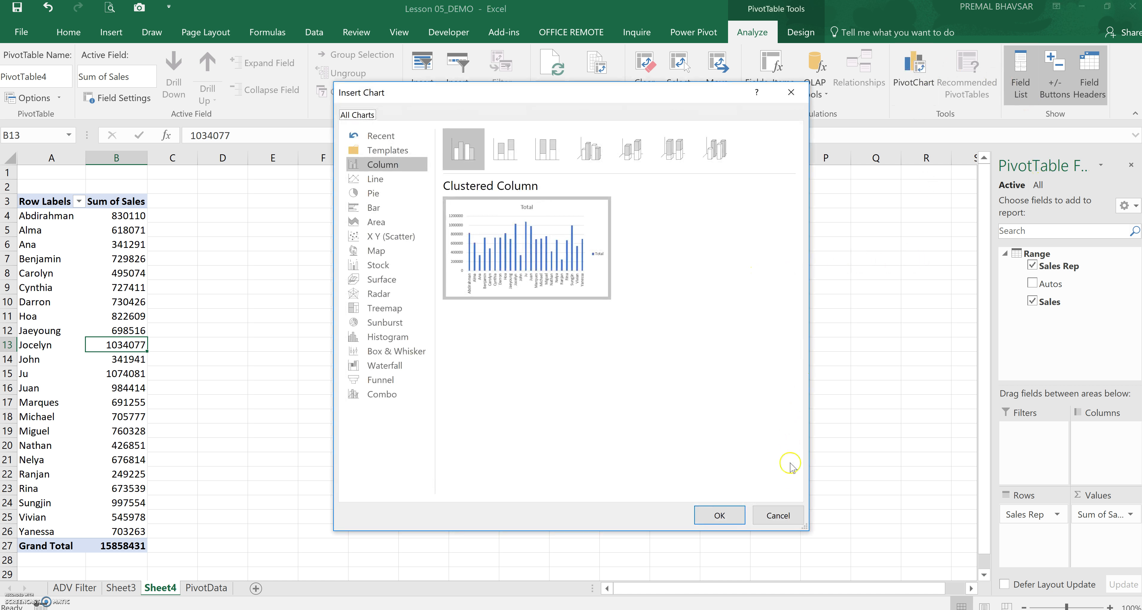
click(776, 516)
drag(1034, 516, 1036, 344)
drag(1050, 284, 1055, 548)
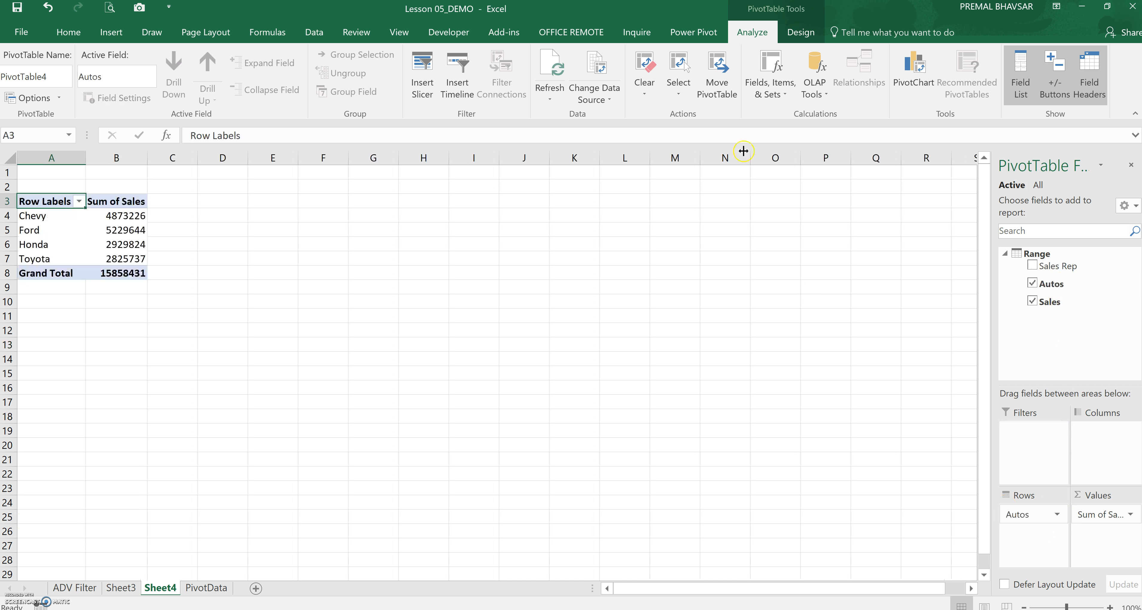
click(136, 240)
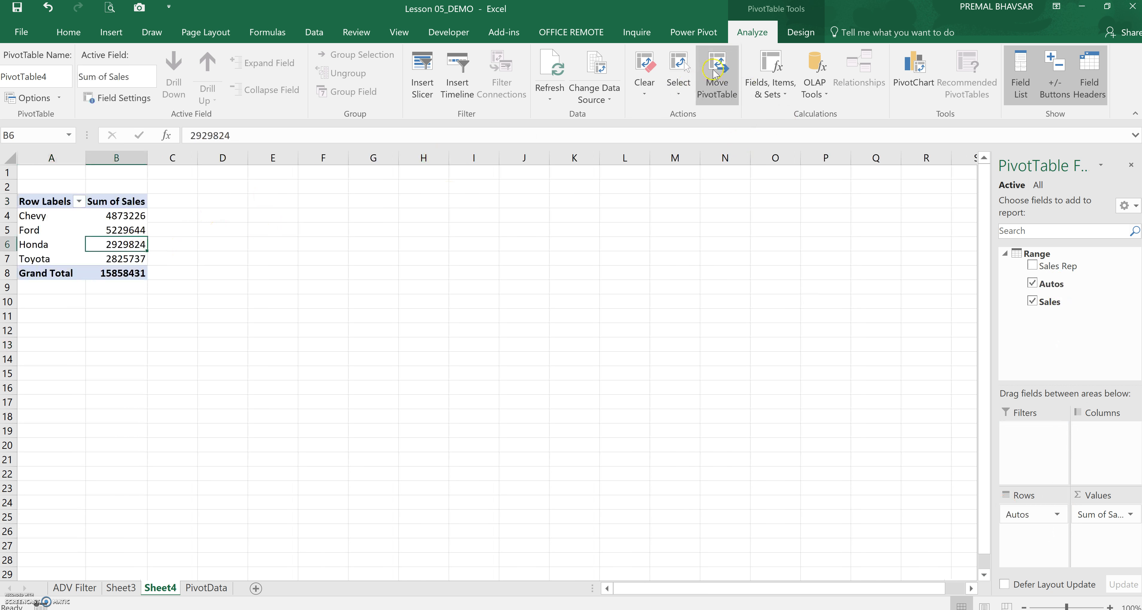
Insert a pie PivotChart showing sales by Autos
click(800, 32)
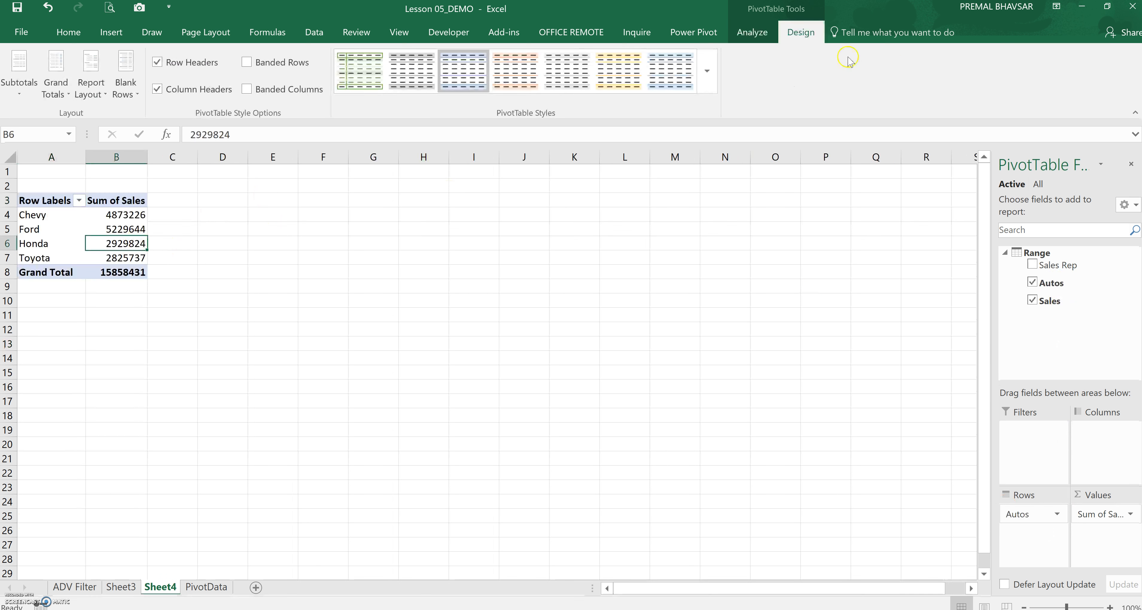
click(751, 34)
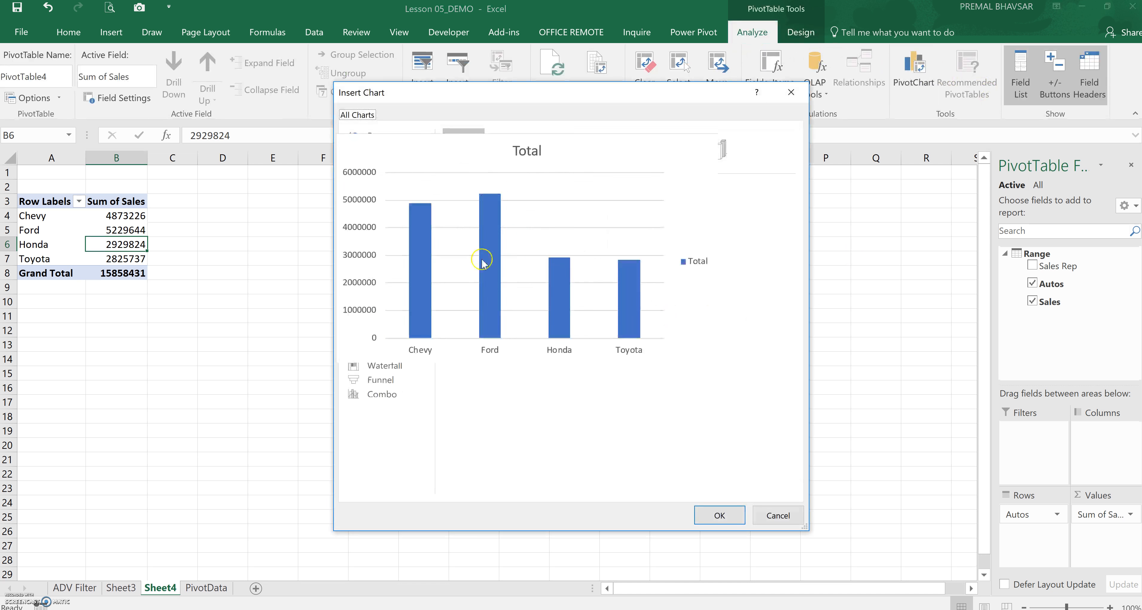
click(384, 195)
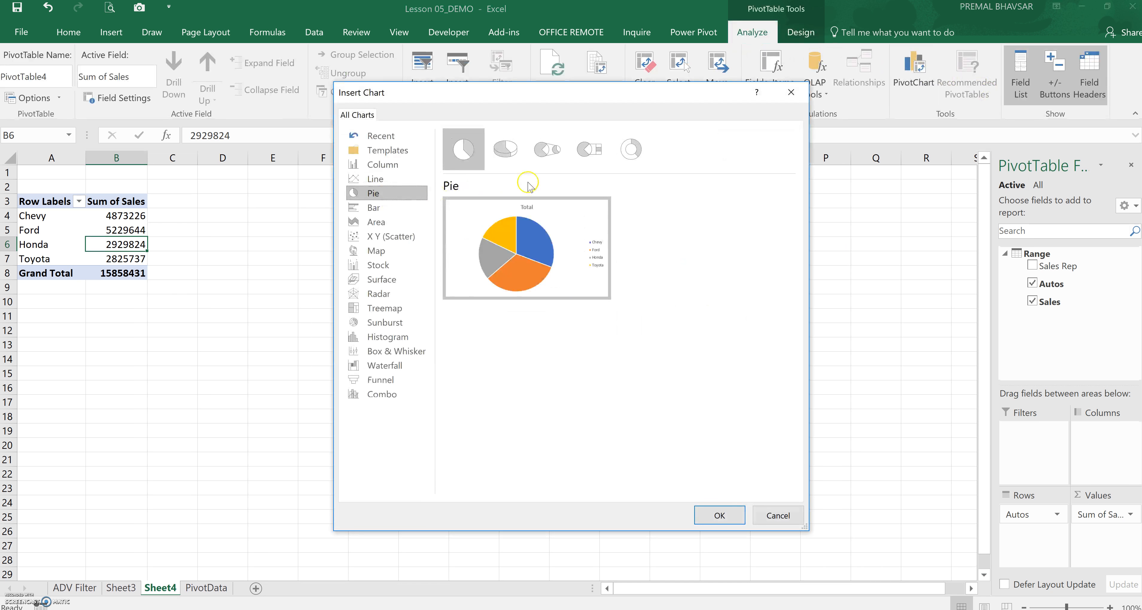
click(740, 513)
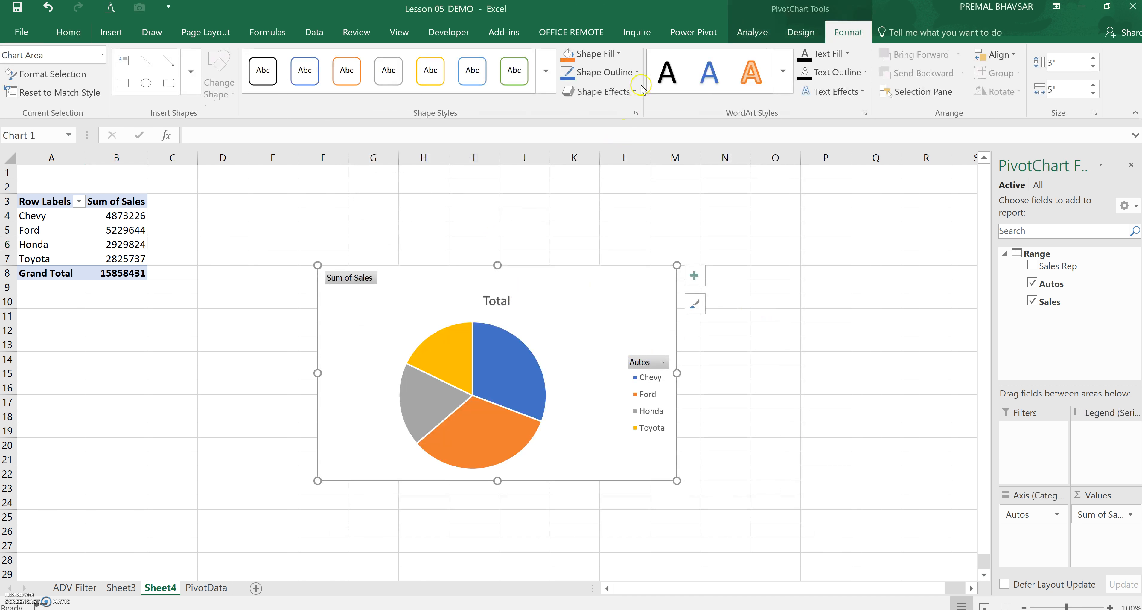
Apply a chart style with percentage data labels to the pie chart
click(798, 32)
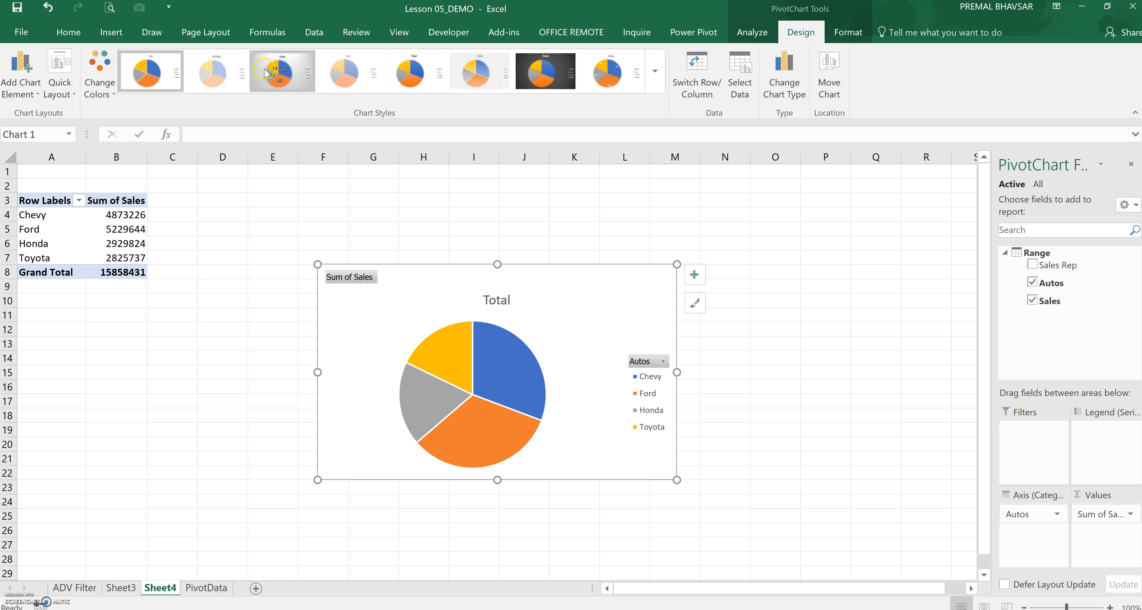
click(280, 70)
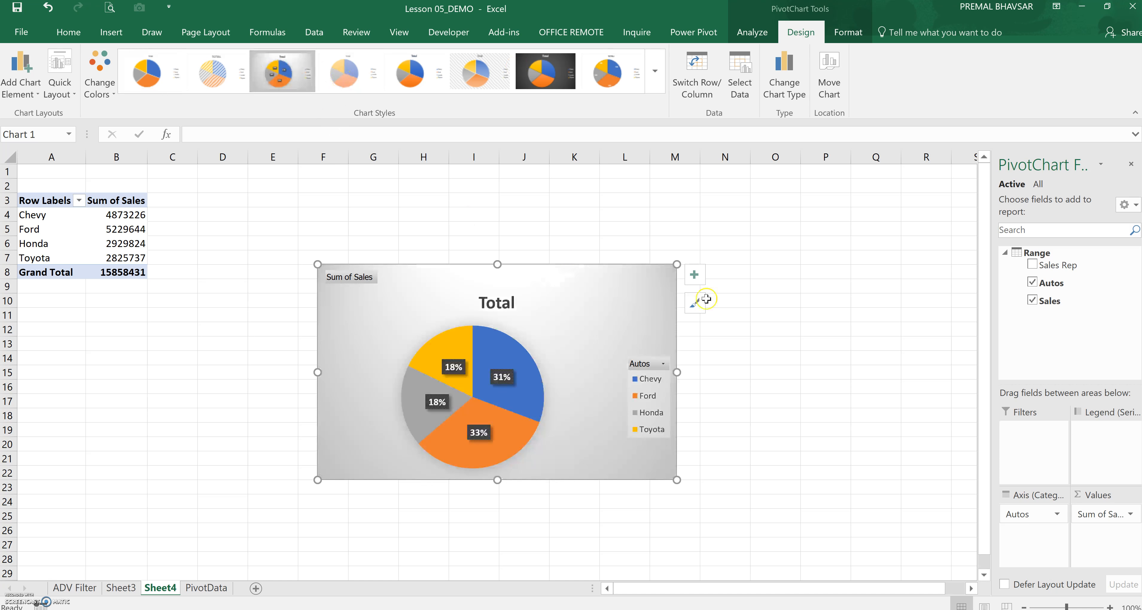
click(773, 348)
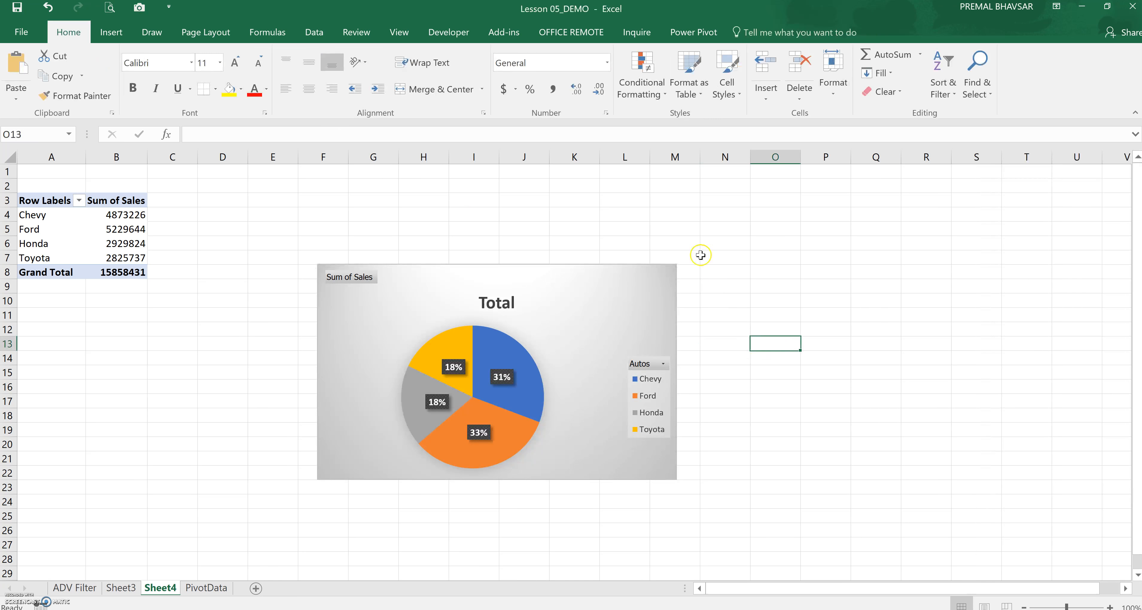
Replace Autos with Sales Rep in the PivotTable rows
click(643, 274)
click(139, 234)
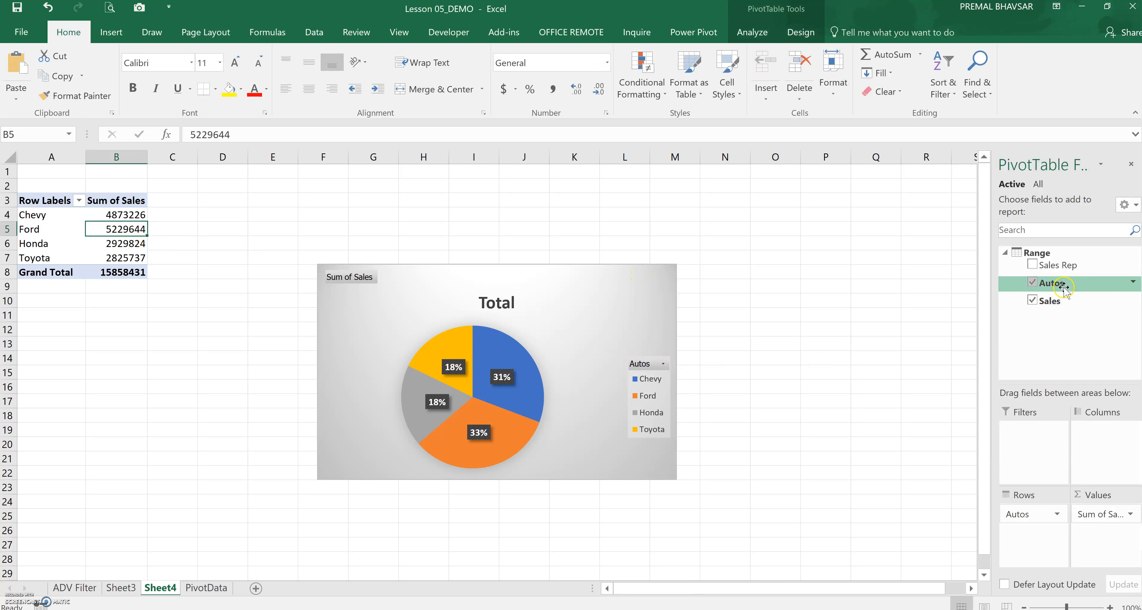
drag(1027, 513, 1055, 338)
drag(1055, 265, 1063, 537)
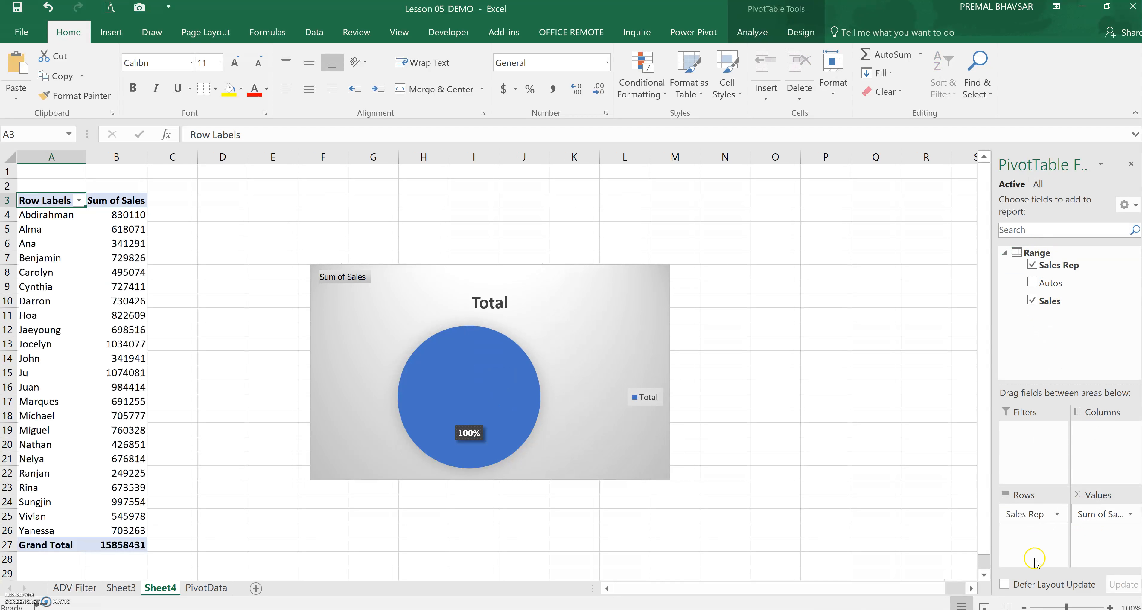
Change the PivotChart type to a line chart and enlarge the chart
click(559, 305)
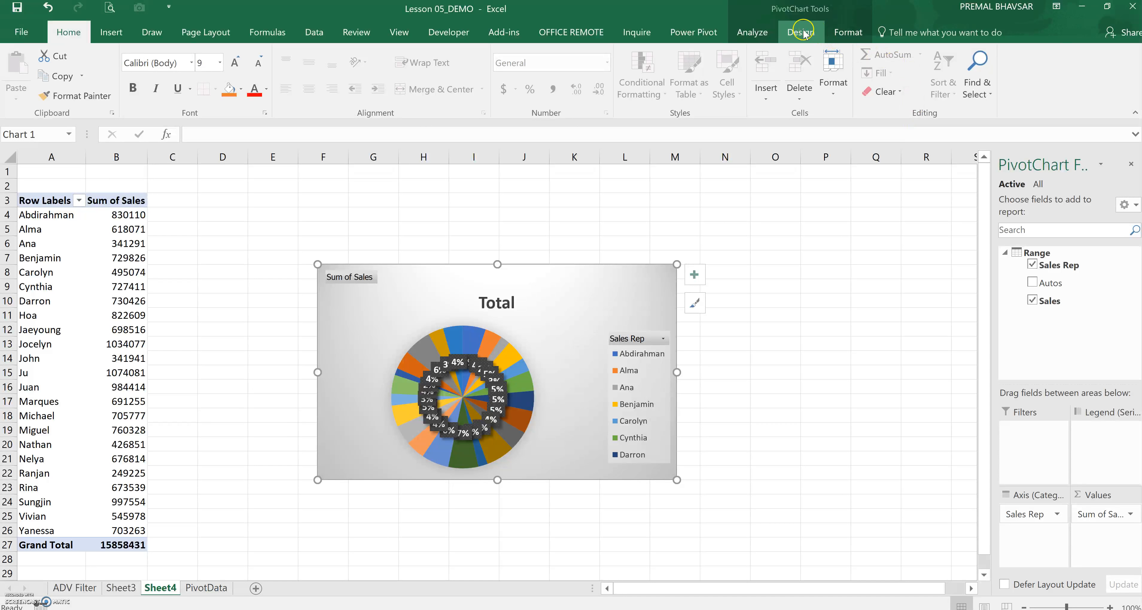
click(841, 33)
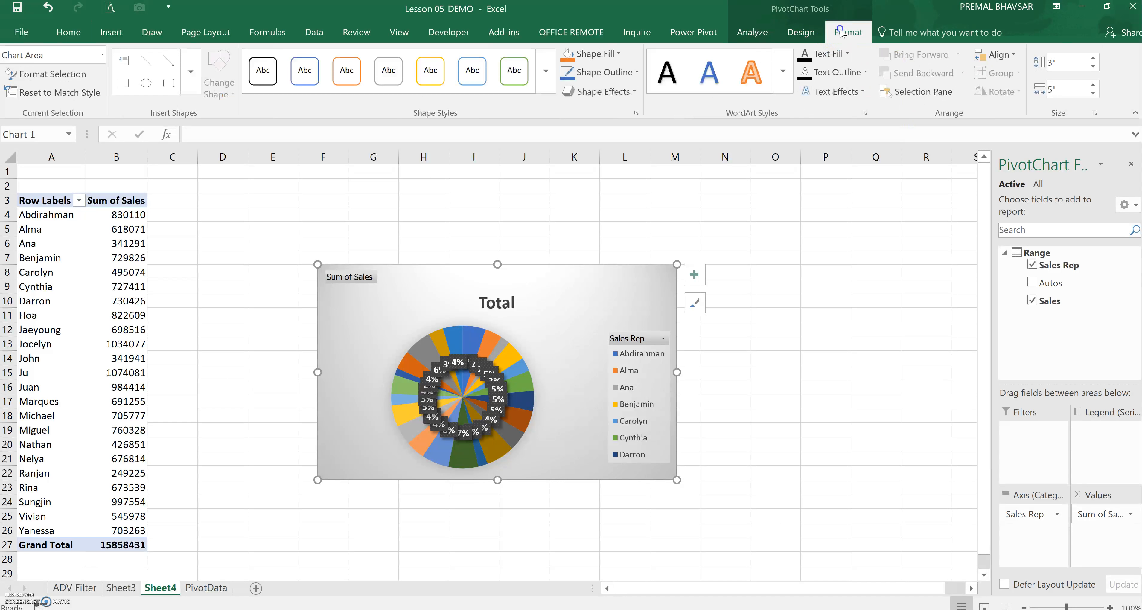
click(801, 32)
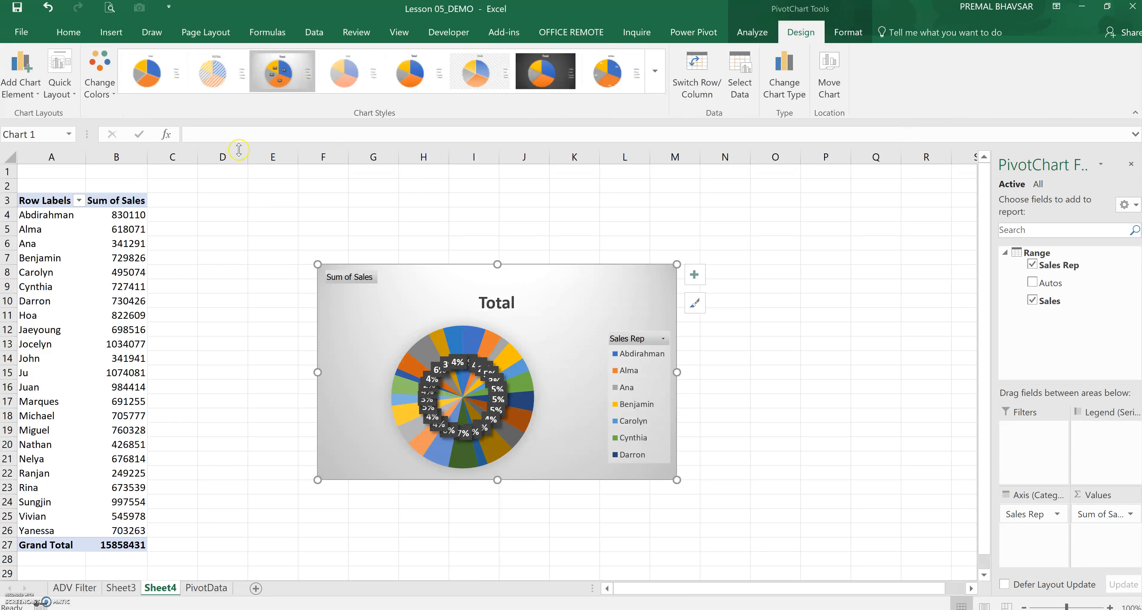
click(784, 76)
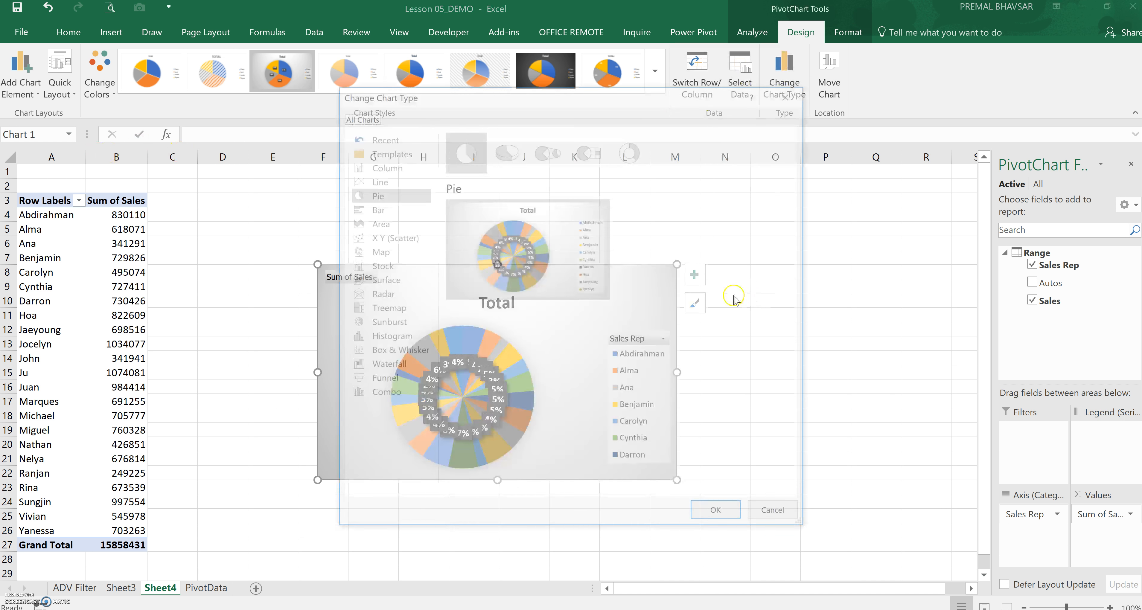
click(375, 178)
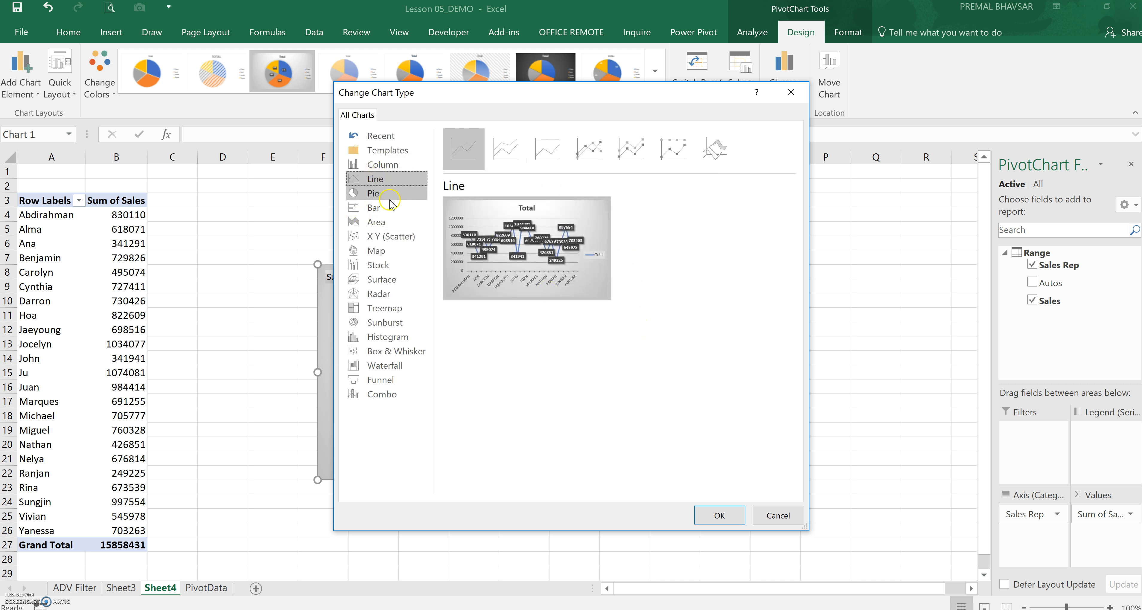
click(729, 516)
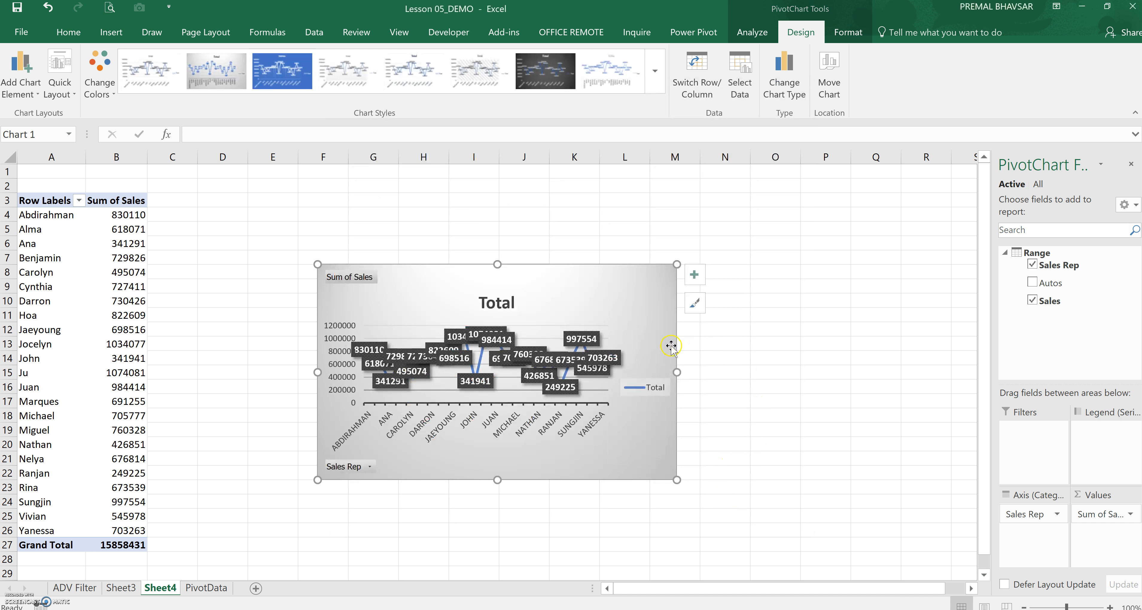
drag(676, 481, 756, 541)
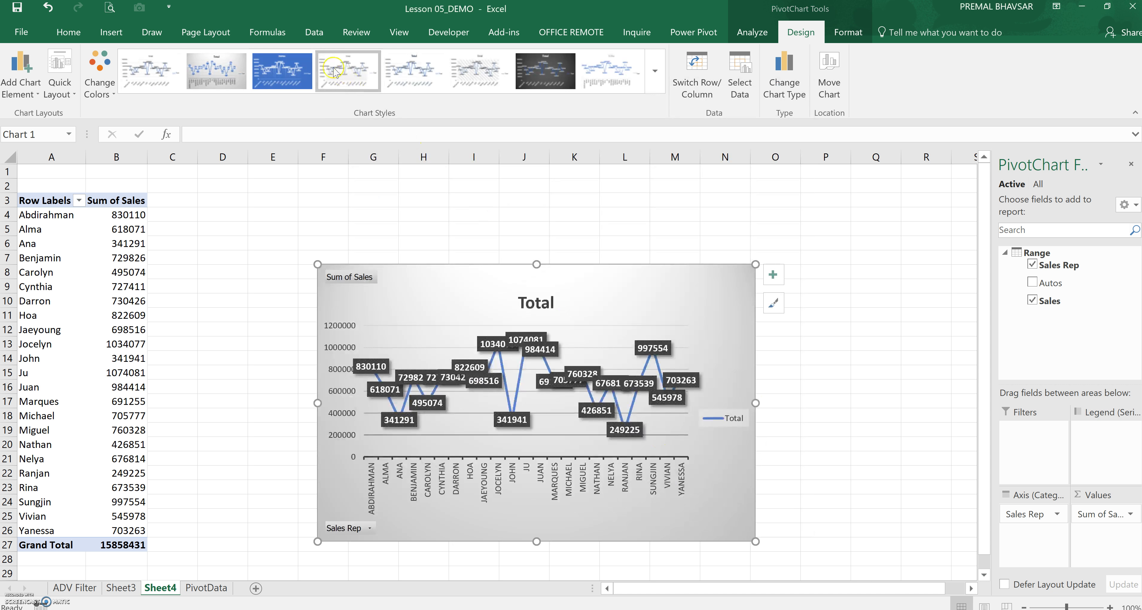
Apply the first, plain chart style to the line PivotChart
click(658, 76)
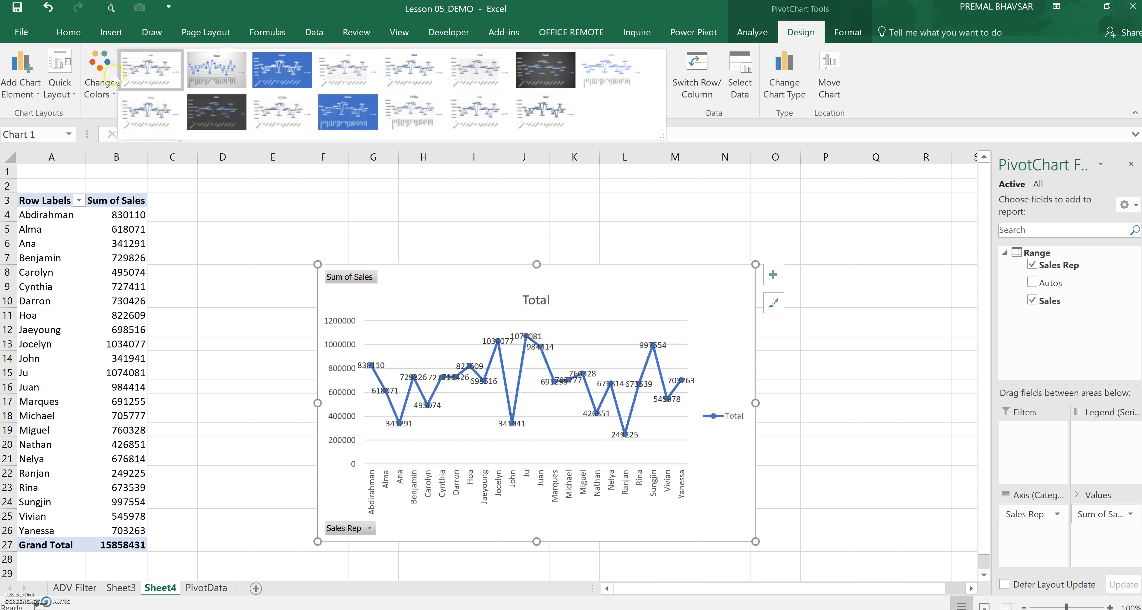
click(755, 33)
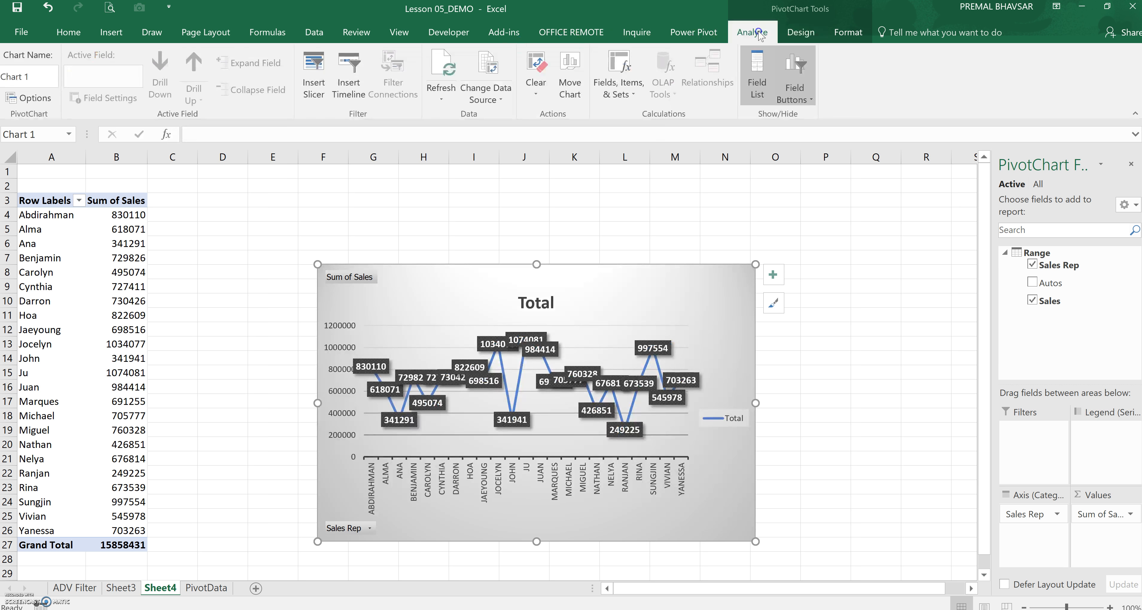
click(801, 33)
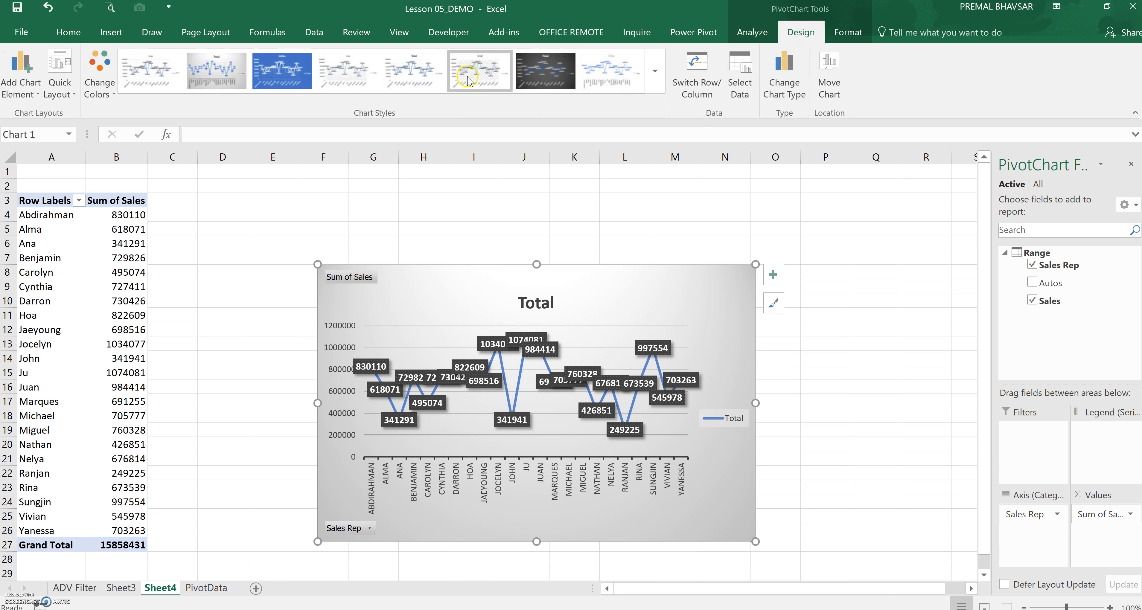
click(469, 79)
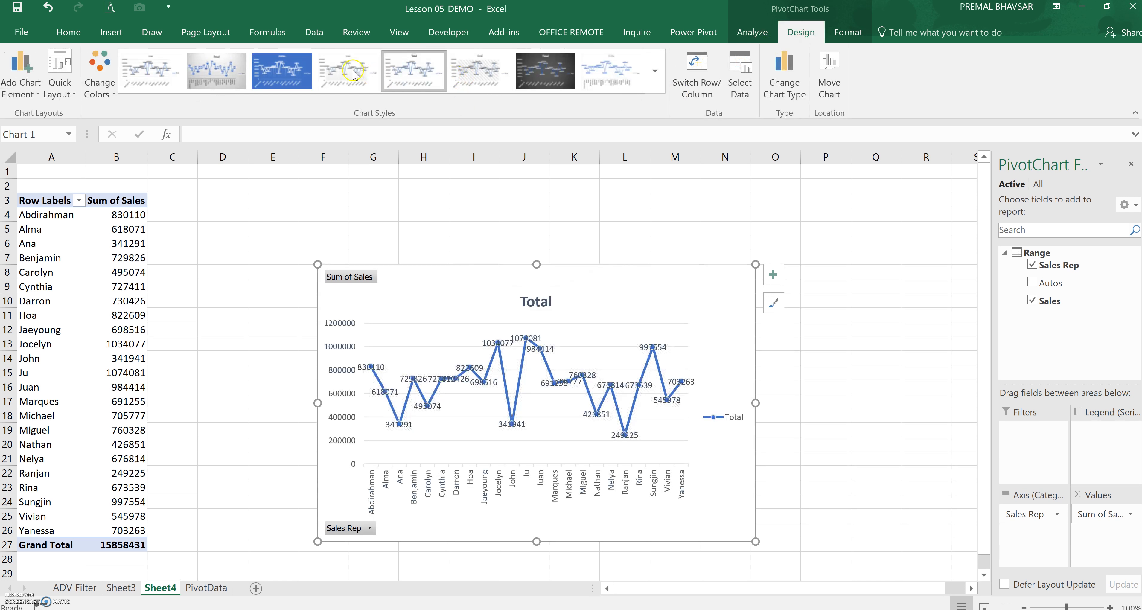
click(152, 74)
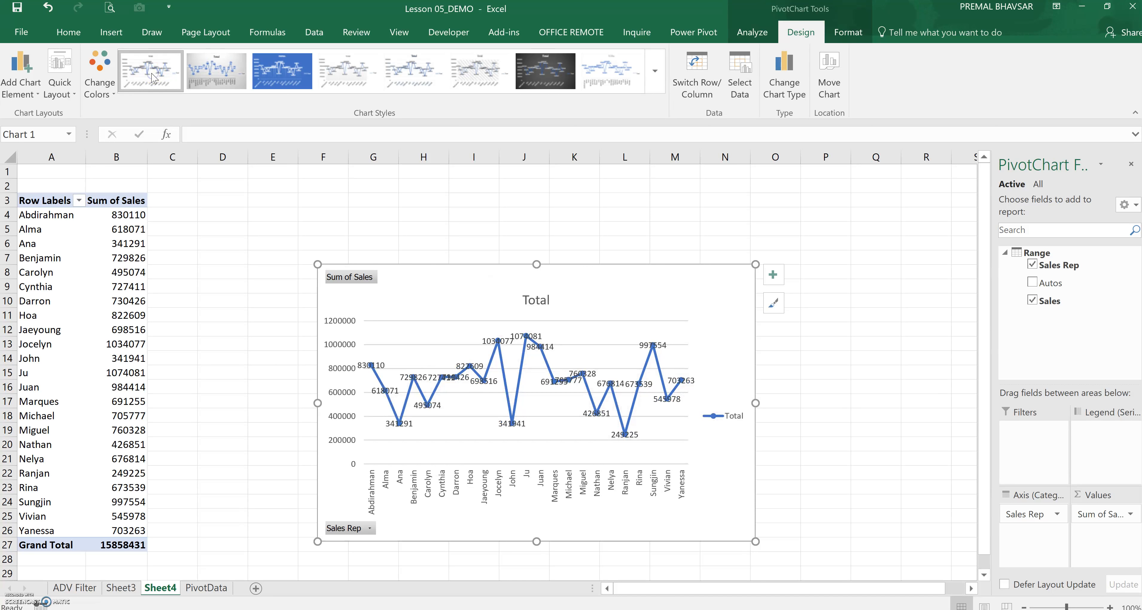
Enlarge the PivotChart by stretching its corners to cover columns D through O
drag(755, 265, 852, 239)
drag(317, 239, 194, 189)
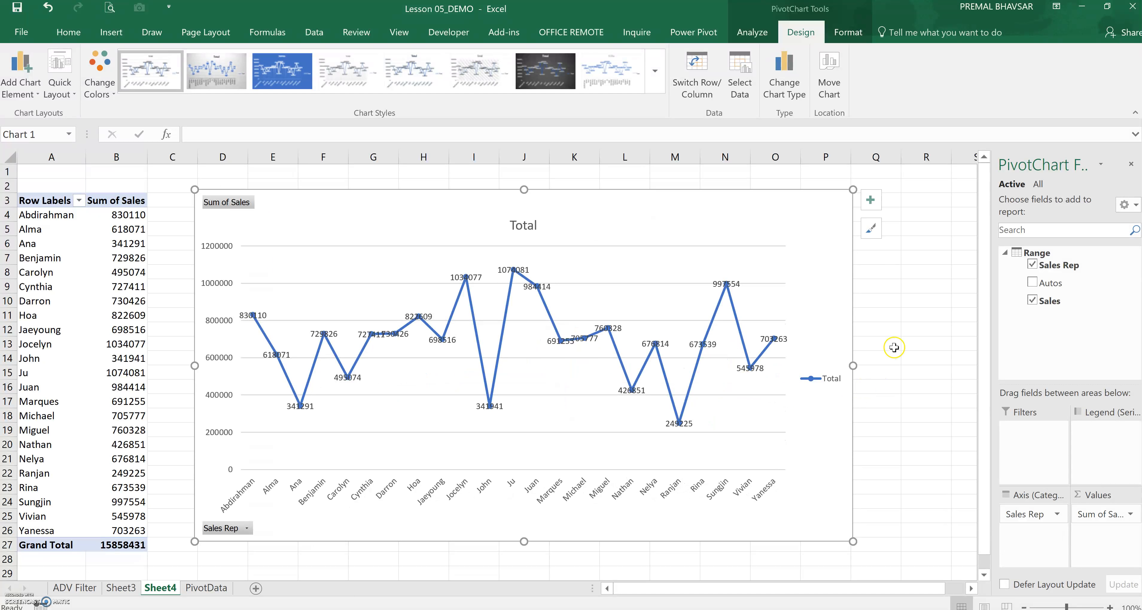
click(913, 341)
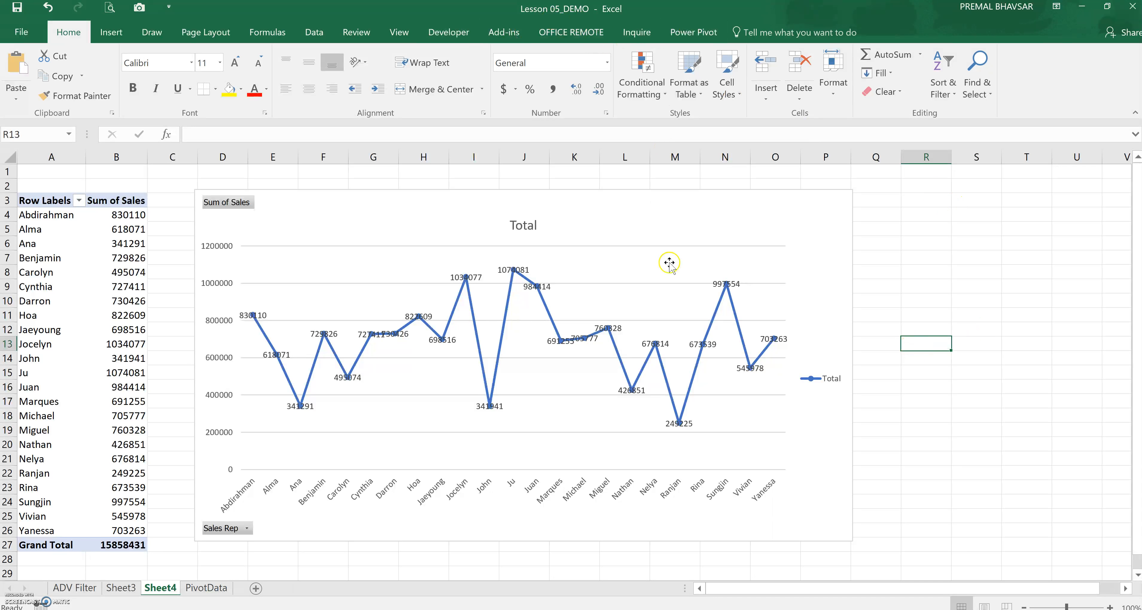
Insert a slicer for Autos and place it beside the chart, shortening it to about 1.65" high
click(812, 214)
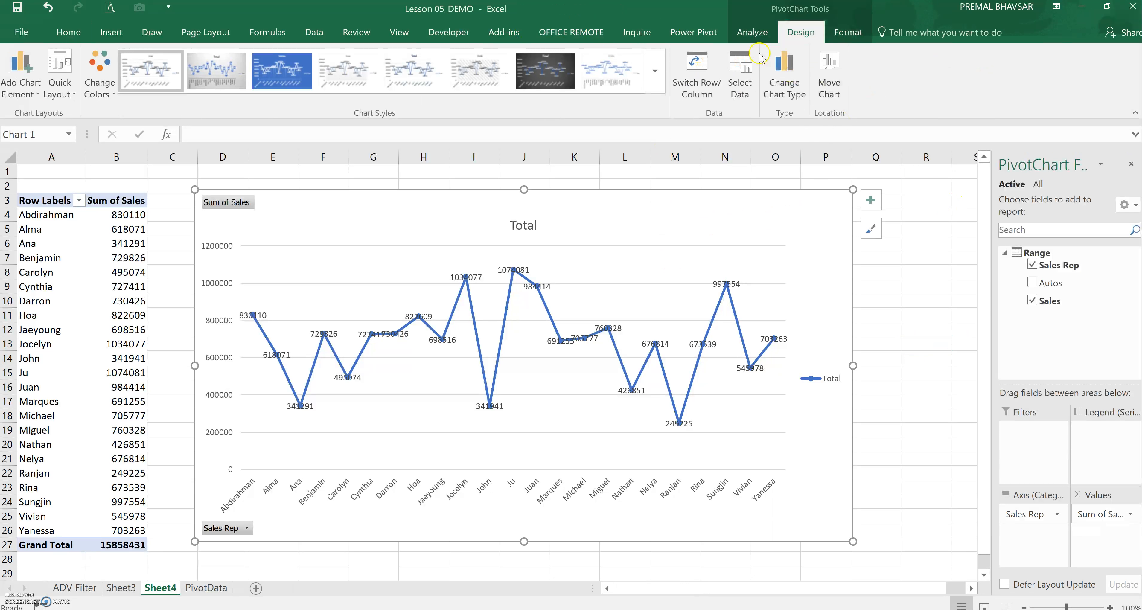
click(752, 32)
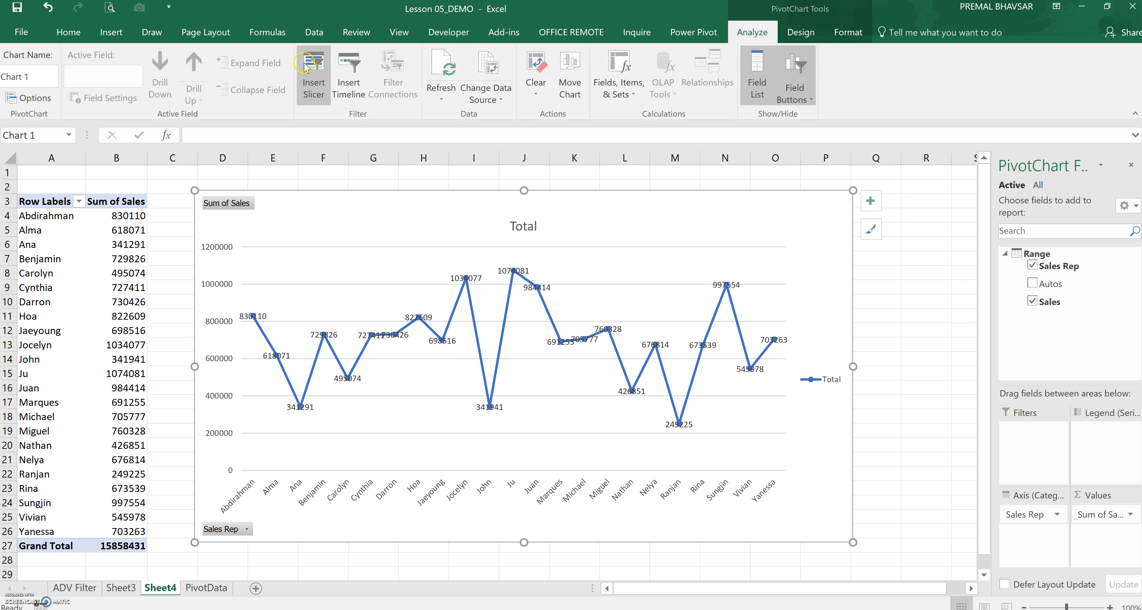
click(315, 68)
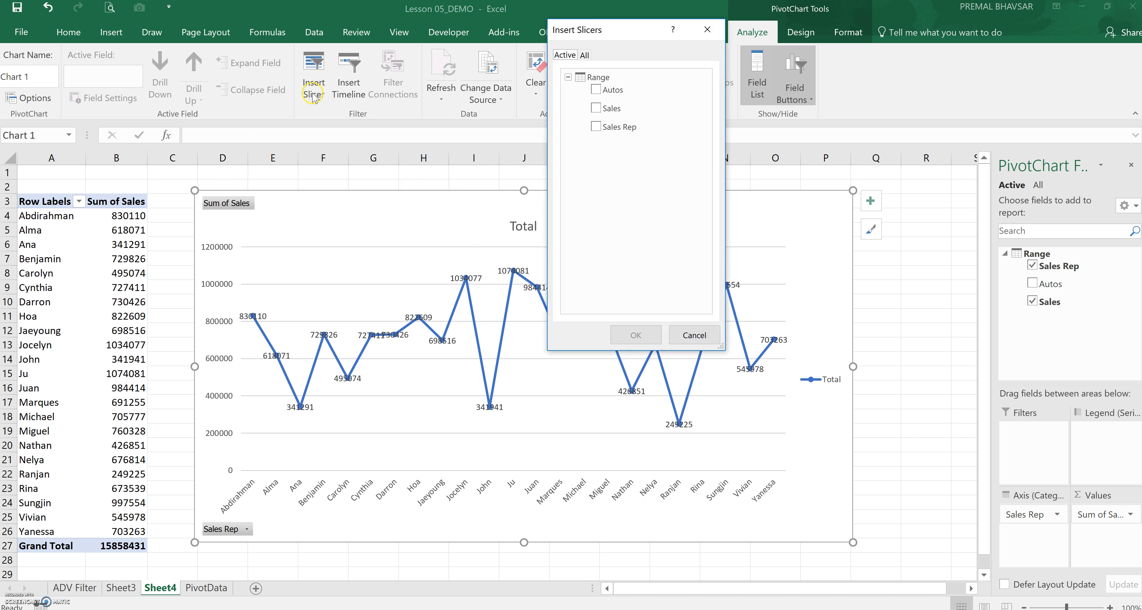
click(596, 90)
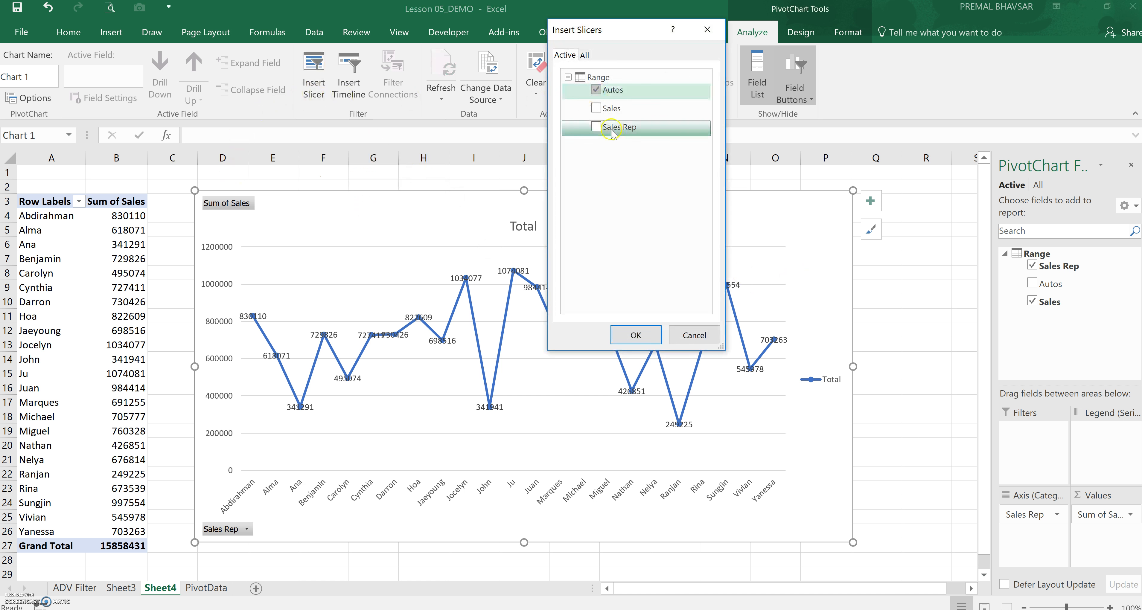
click(636, 335)
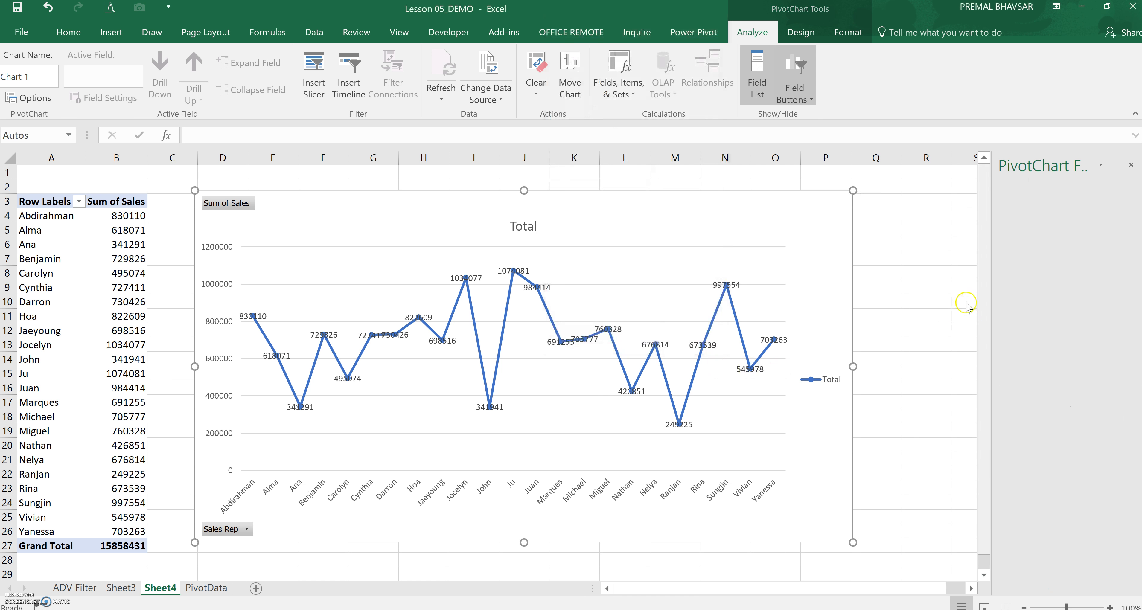
drag(506, 291, 929, 202)
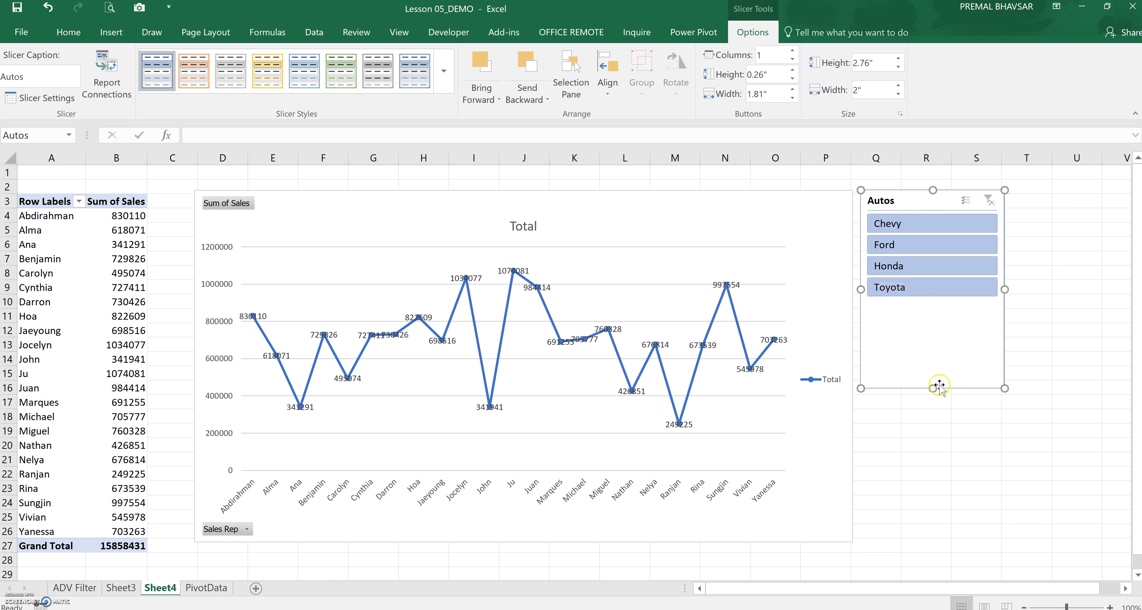
drag(932, 389, 931, 309)
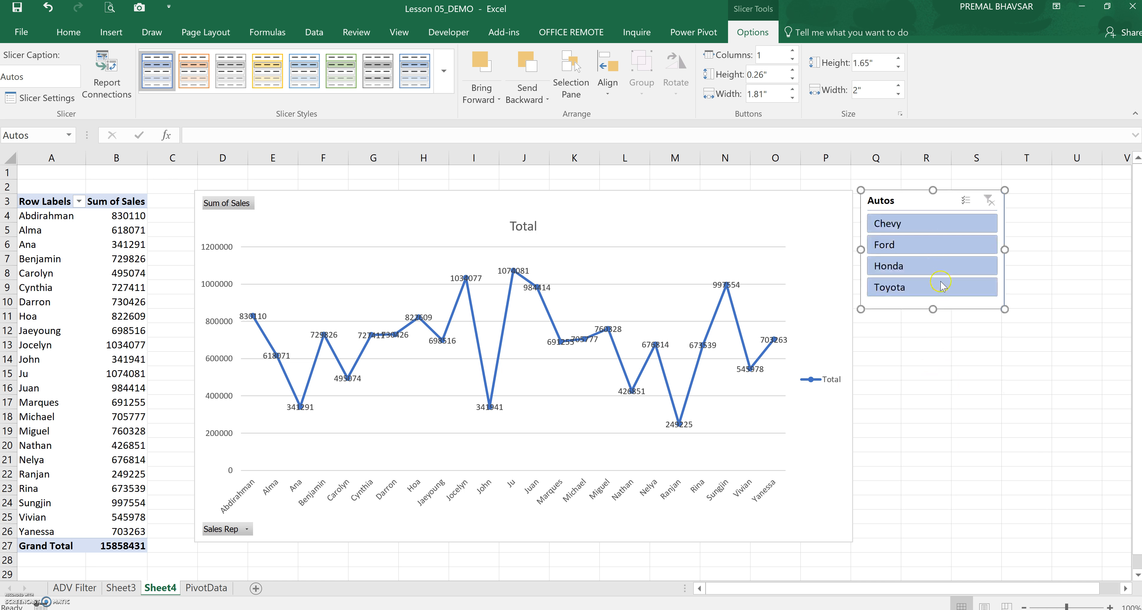
Filter the chart by each auto in the slicer in turn, then clear the slicer filter
click(940, 348)
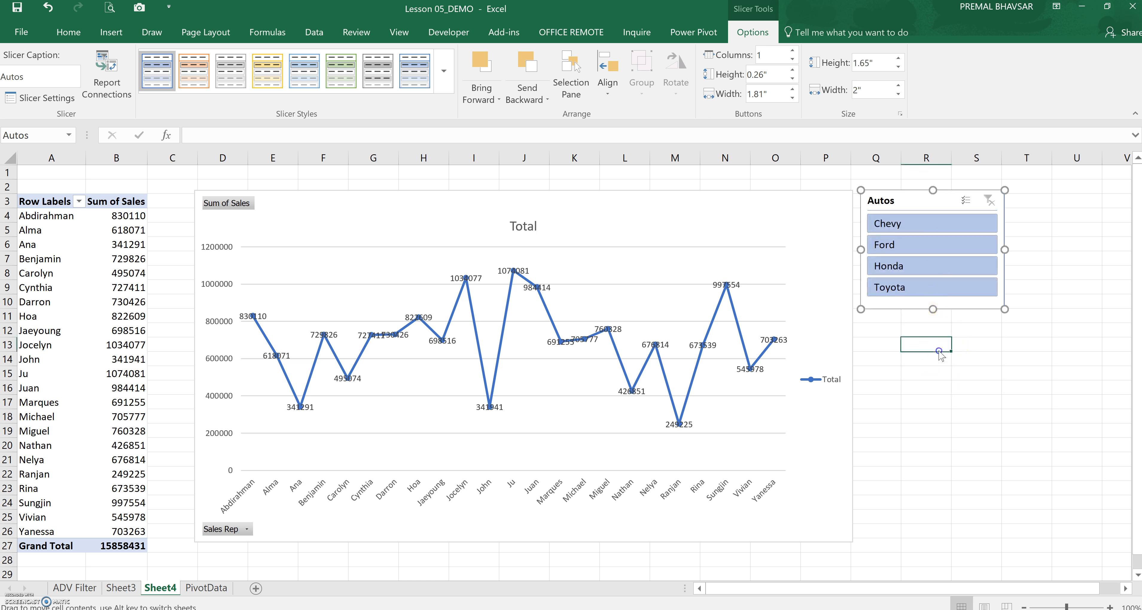
click(927, 292)
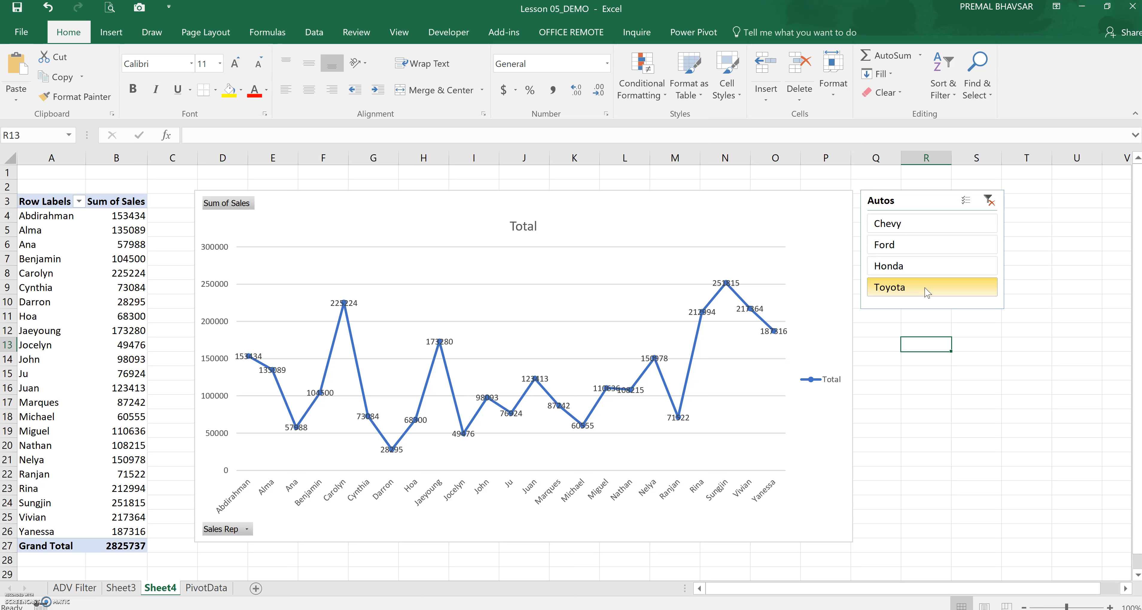
click(968, 268)
click(952, 248)
click(948, 224)
click(988, 202)
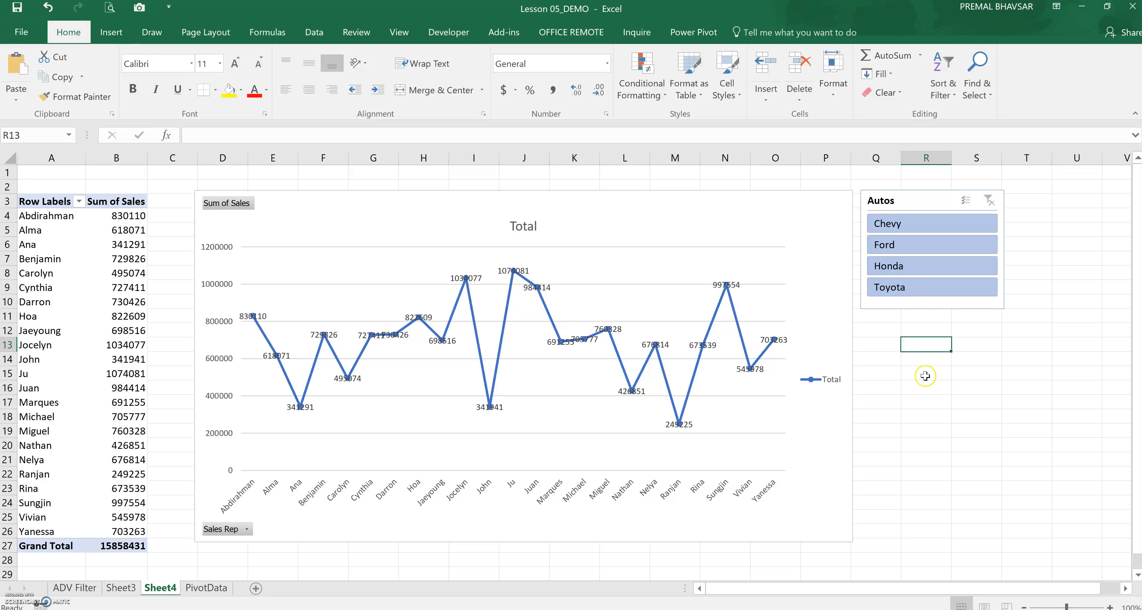
click(933, 362)
drag(934, 345, 935, 369)
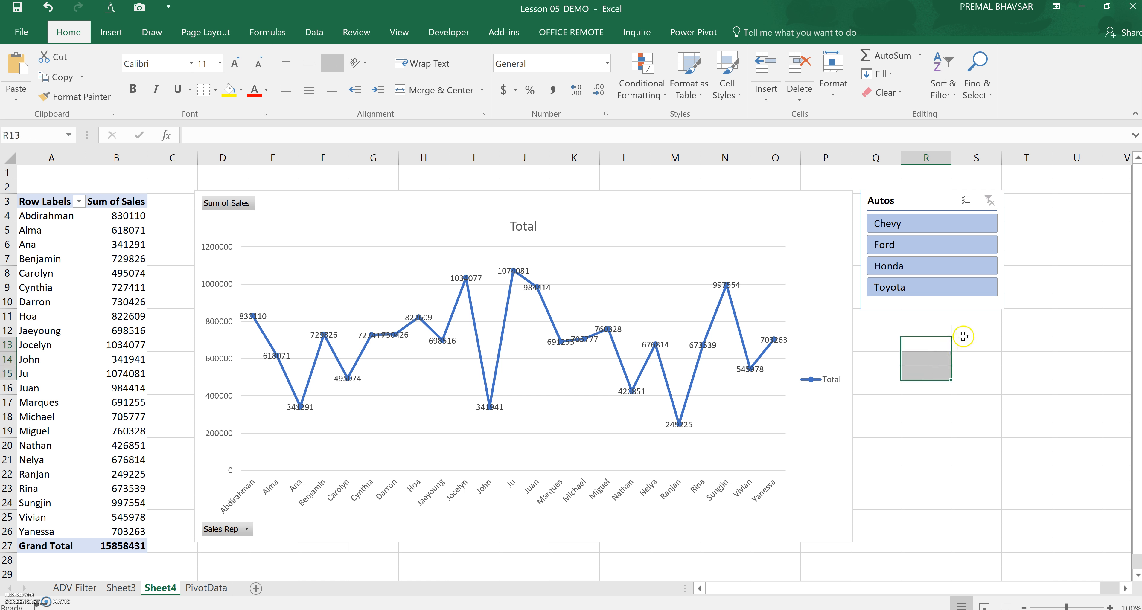